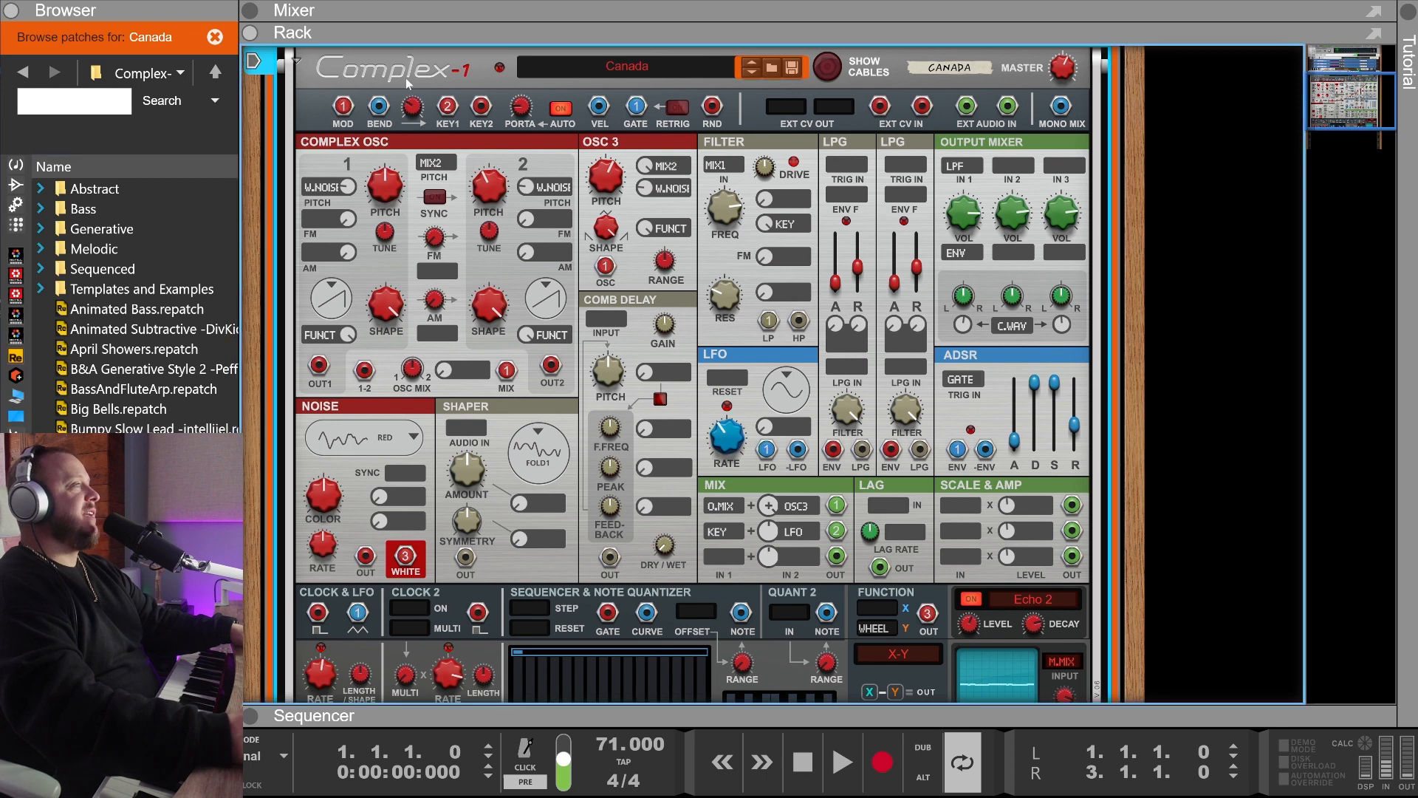
# Reset Complex-1 to its Init Patch, show the cables, and unplug the oscillator MIX output from Output Mixer IN 1
pyautogui.click(464, 359)
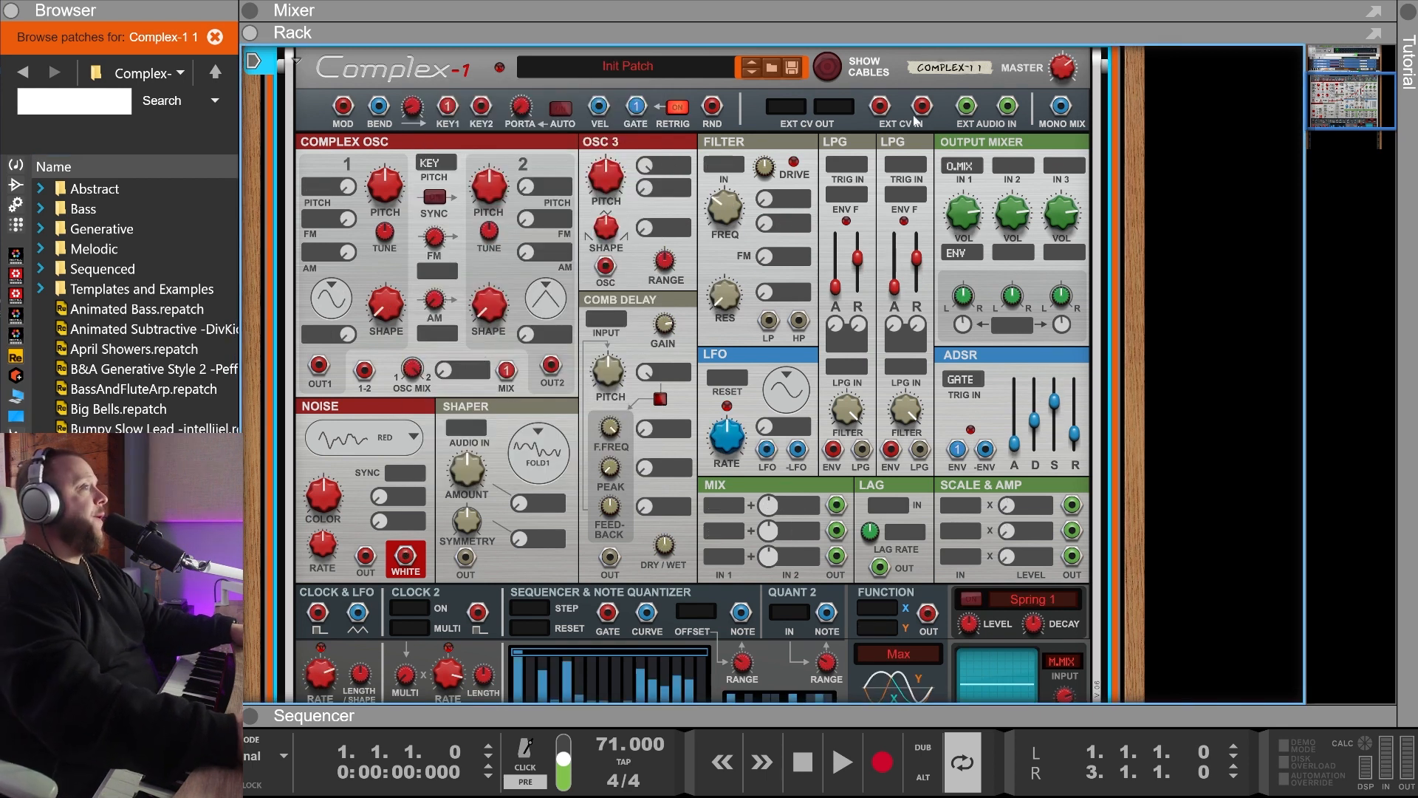
pyautogui.click(828, 66)
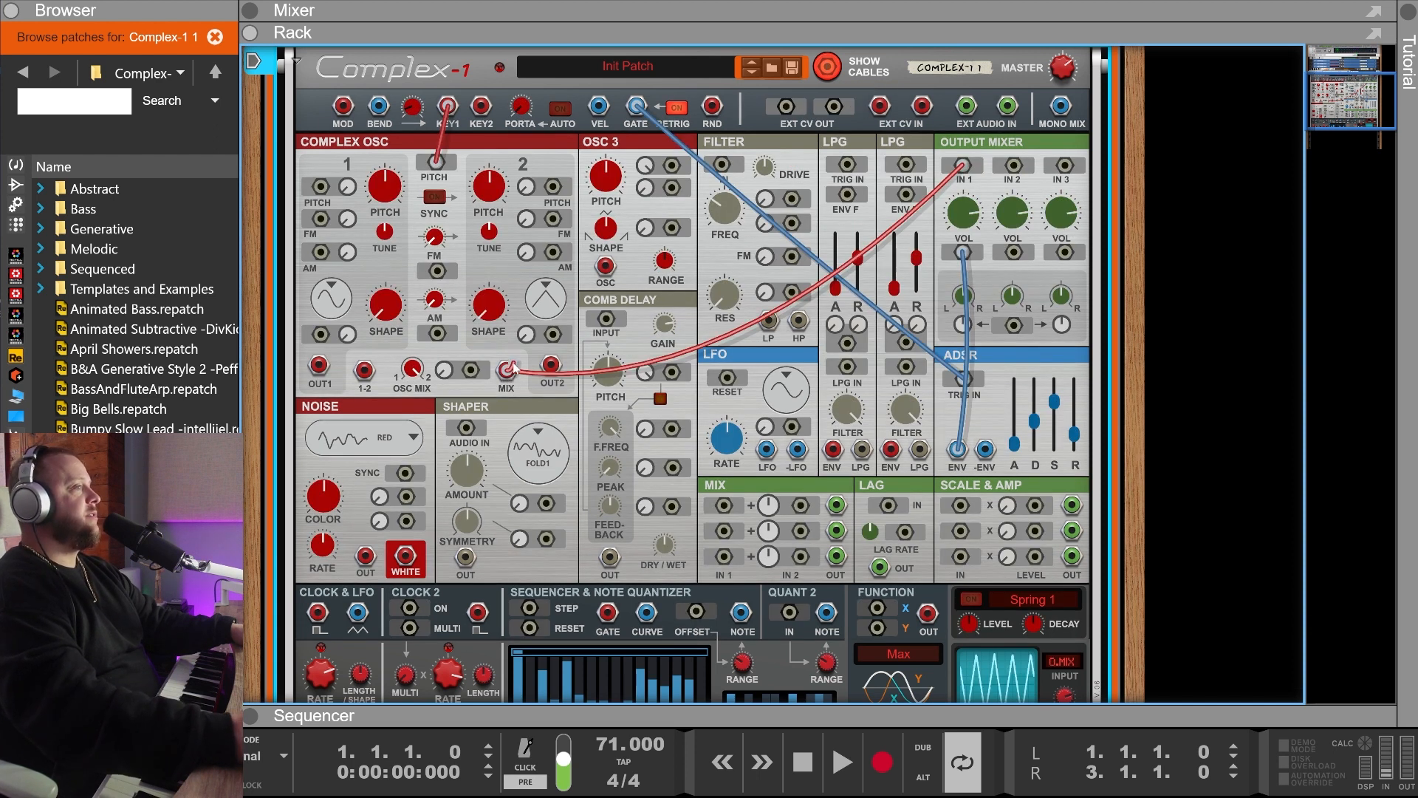
pyautogui.moveTo(963, 166); pyautogui.dragTo(508, 377)
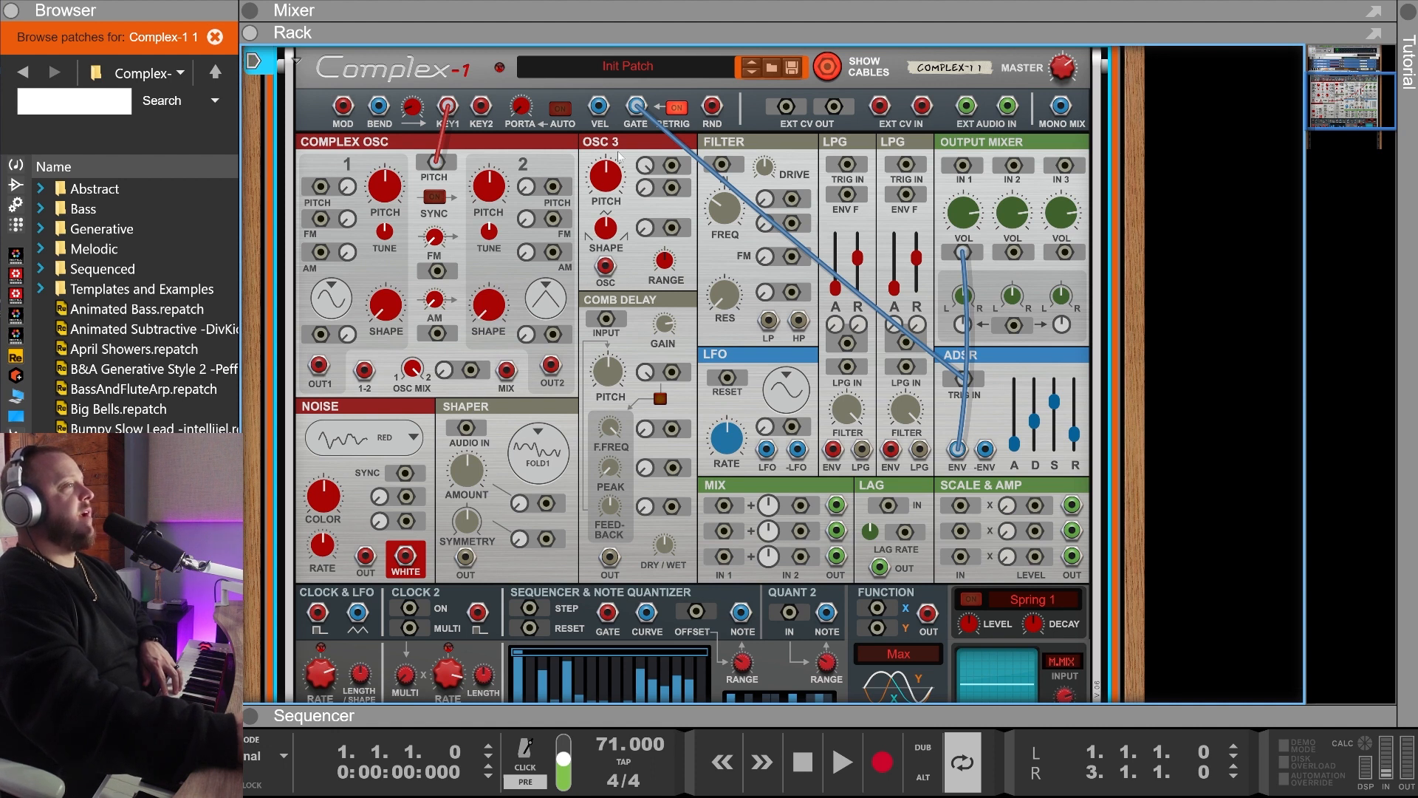
# Patch the Noise output through the Shaper into the Filter, and the filter's HP output into Output Mixer IN 1
pyautogui.moveTo(366, 554); pyautogui.dragTo(963, 168)
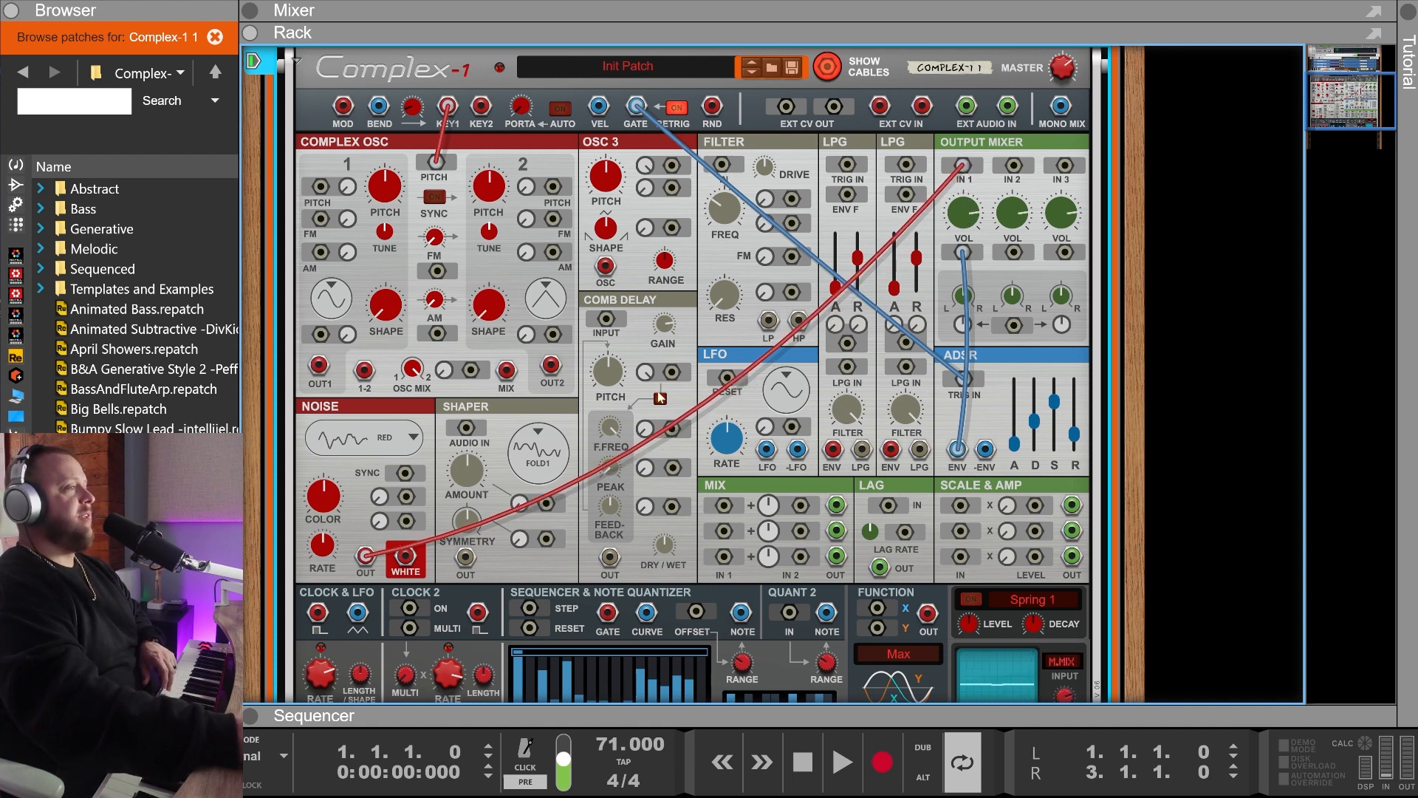
pyautogui.moveTo(962, 165); pyautogui.dragTo(365, 472)
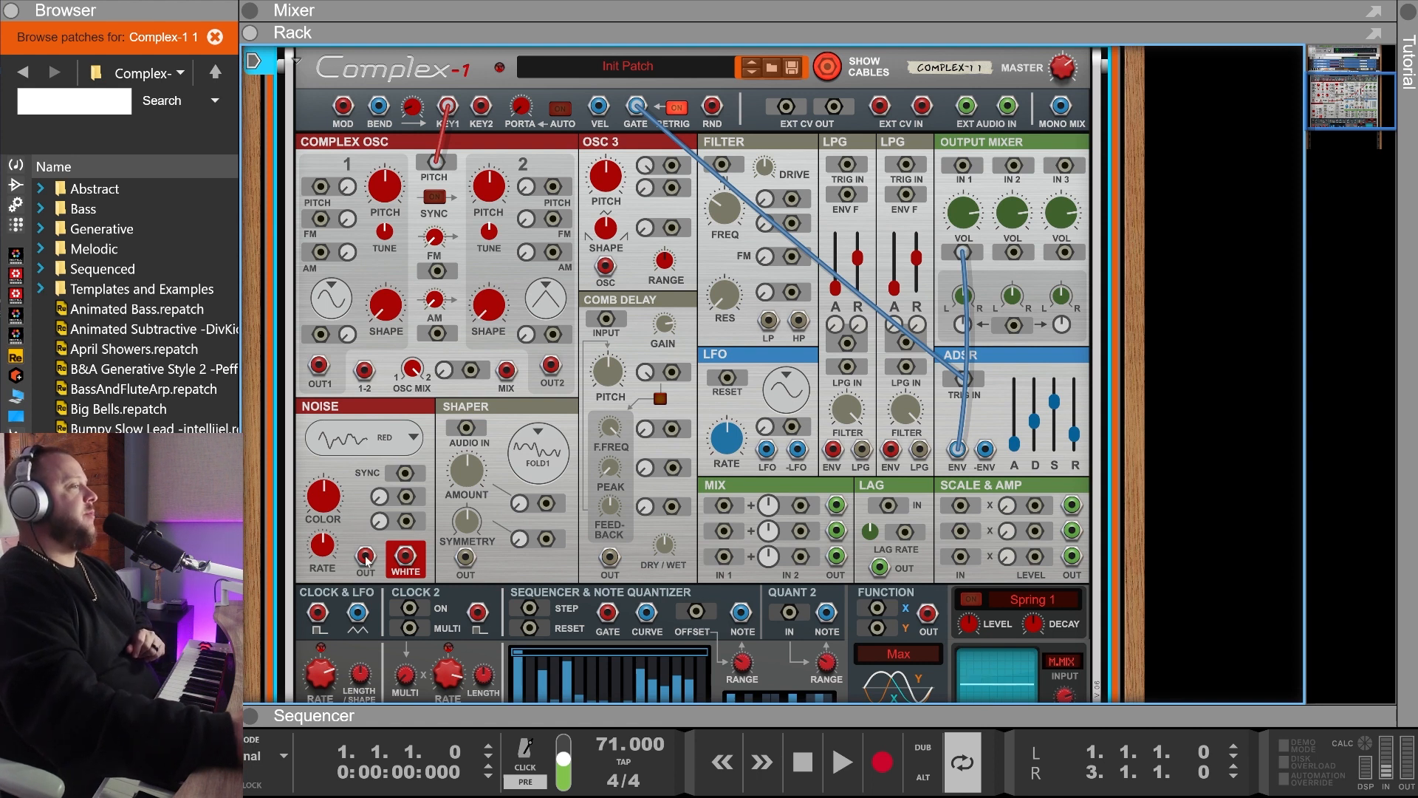
pyautogui.moveTo(403, 550); pyautogui.dragTo(466, 429)
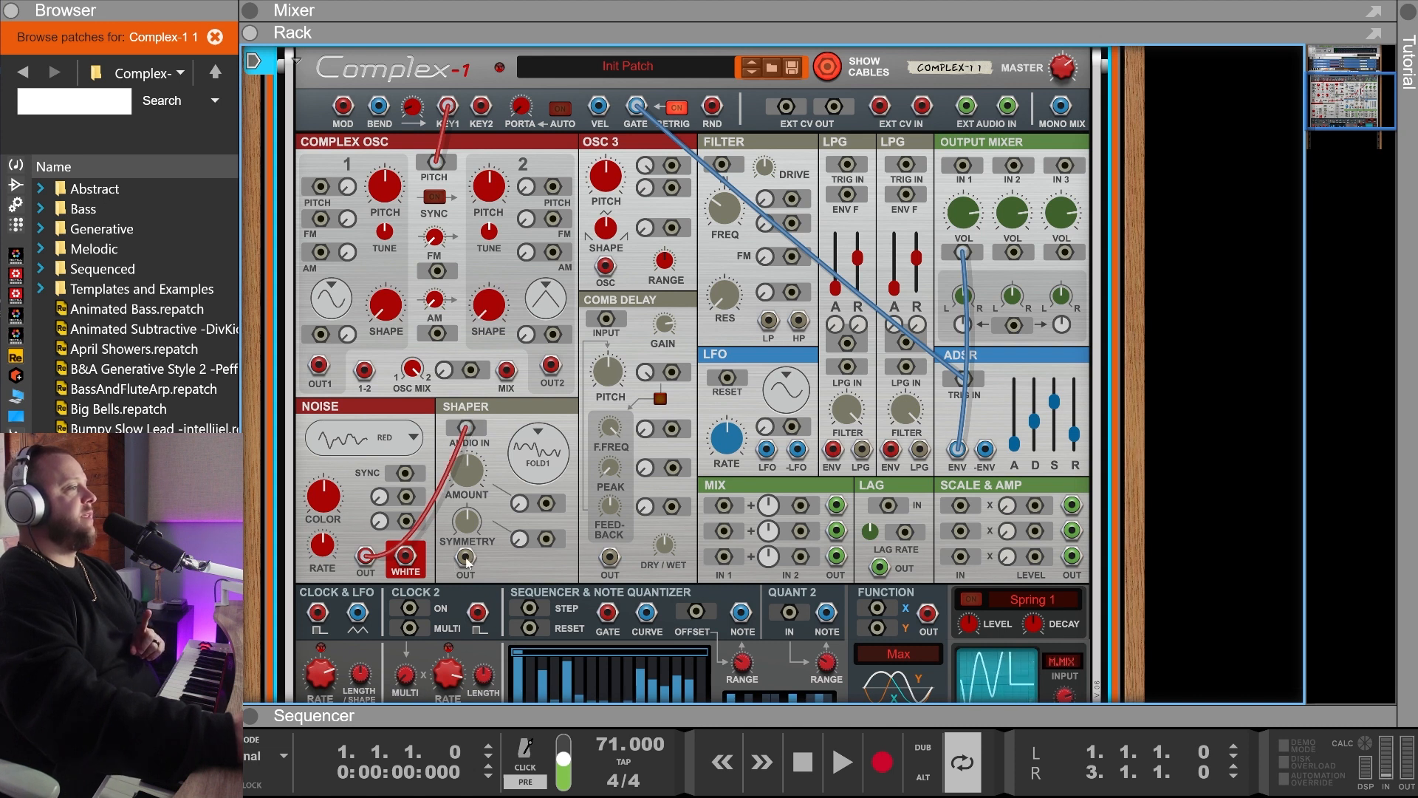
pyautogui.moveTo(465, 559); pyautogui.dragTo(727, 167)
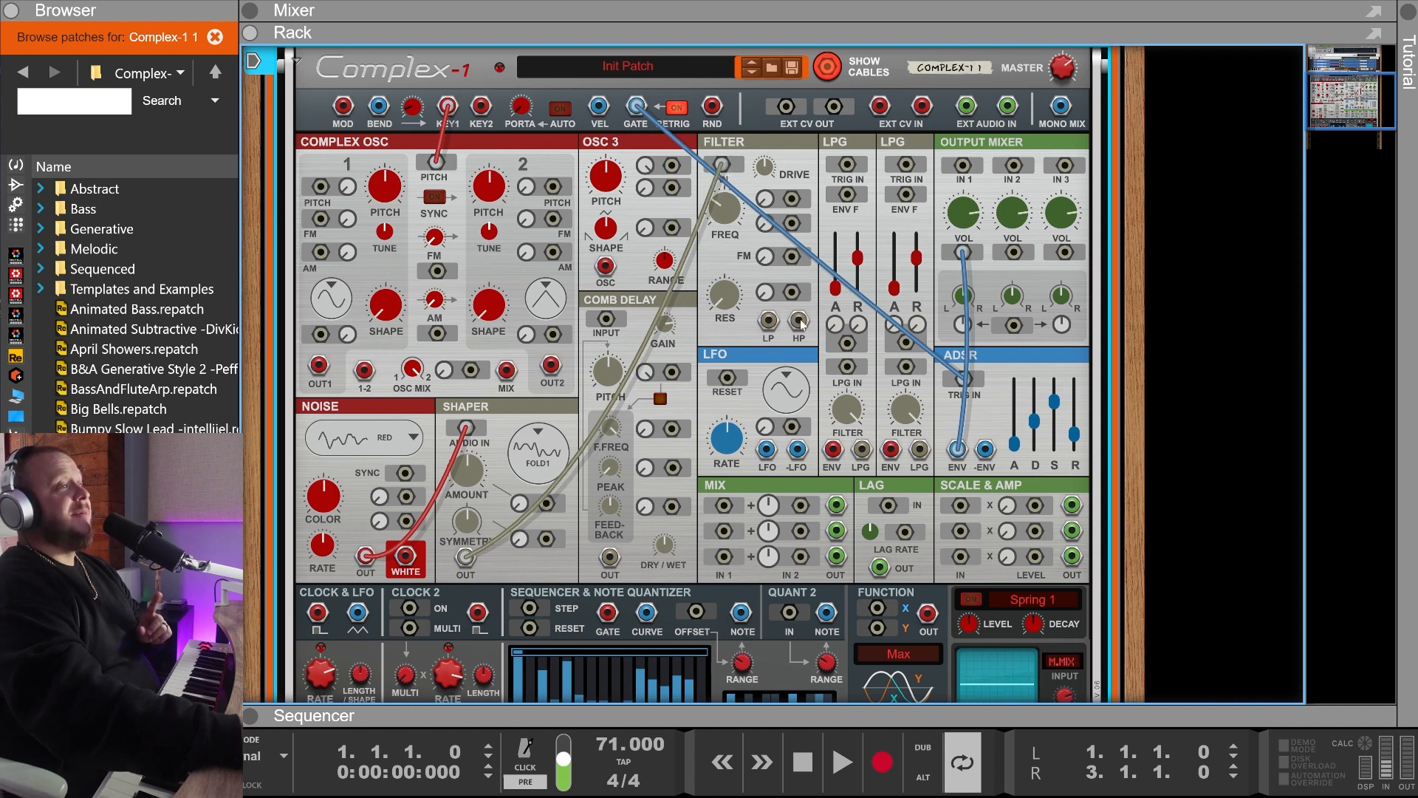
pyautogui.moveTo(800, 321); pyautogui.dragTo(964, 167)
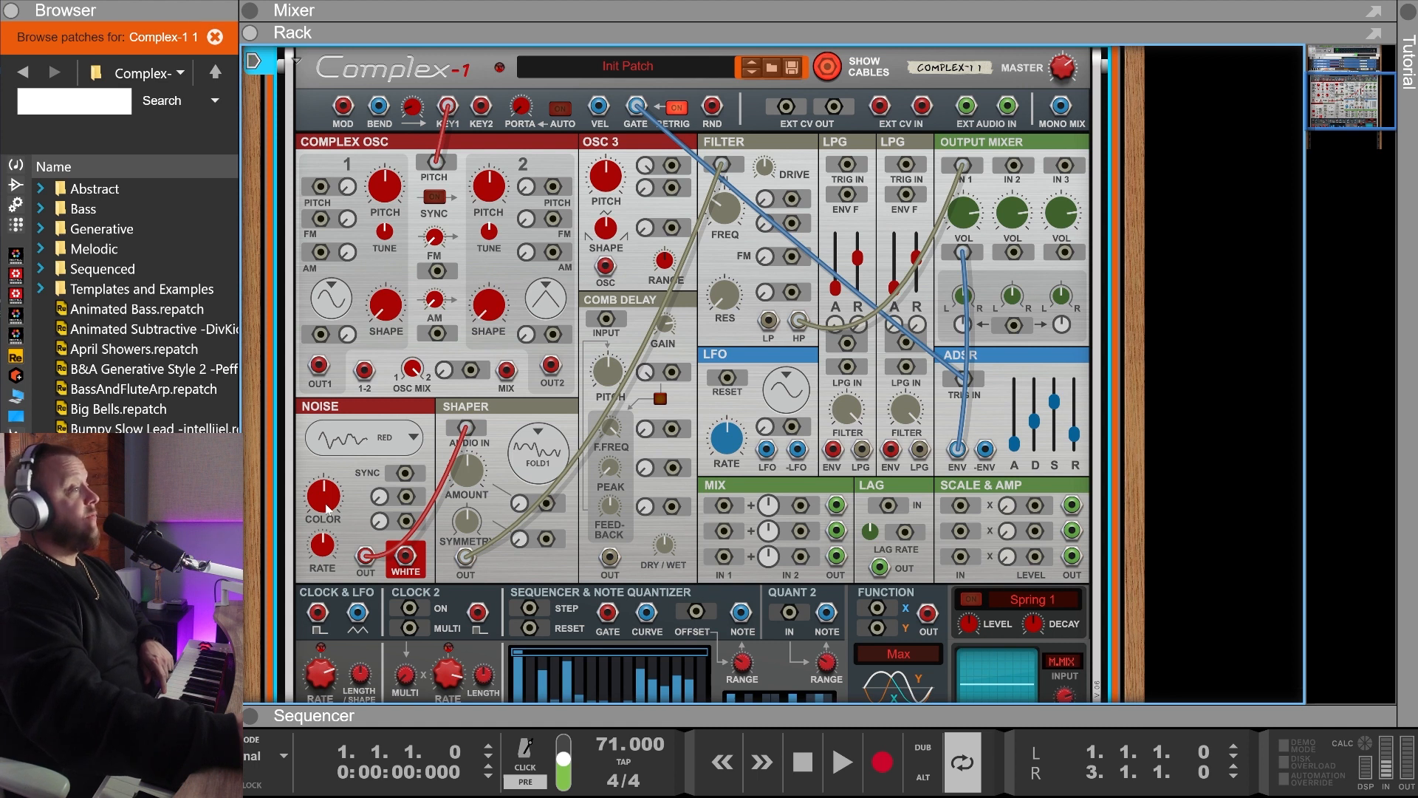
# Set the Noise type to Blue and turn up its Color
pyautogui.click(372, 441)
pyautogui.click(420, 463)
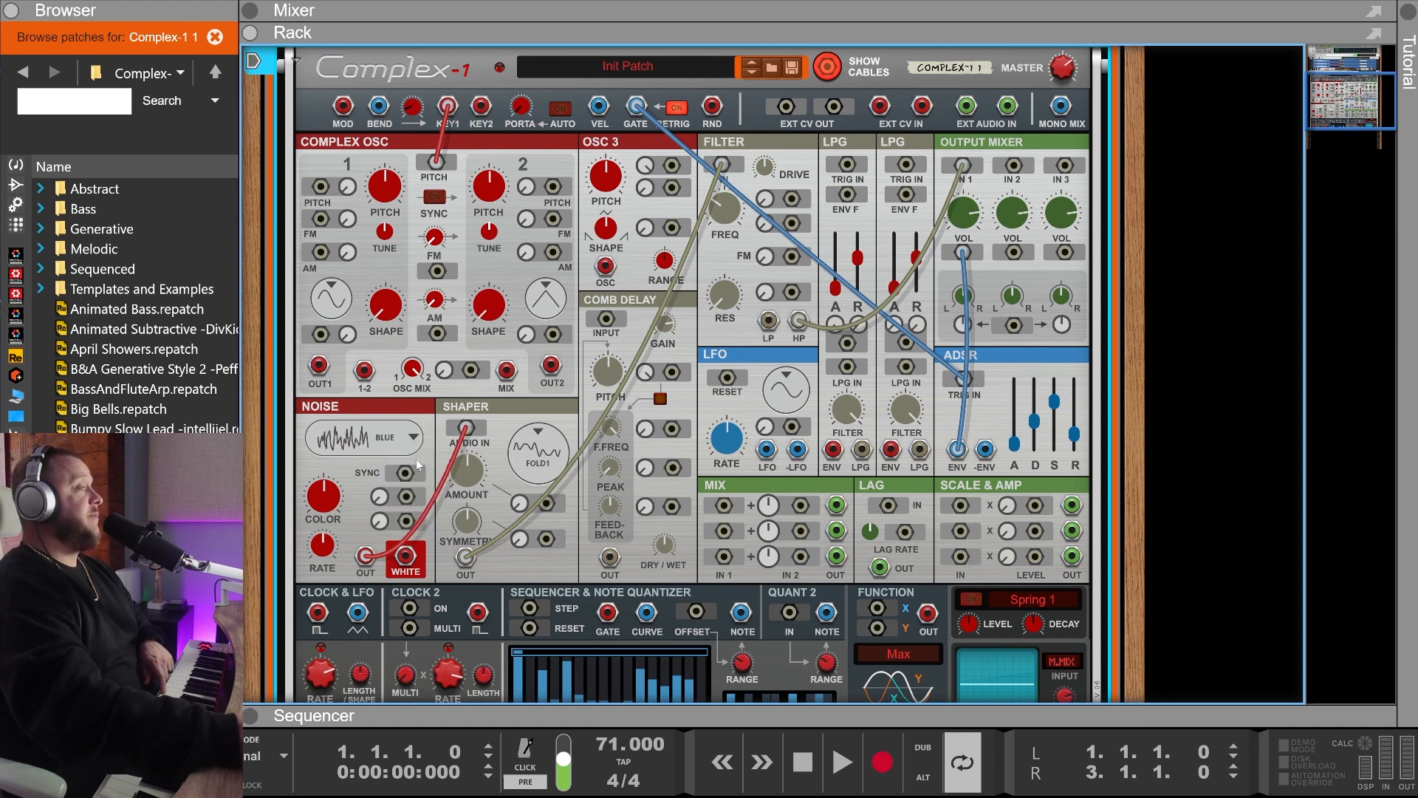
pyautogui.moveTo(332, 505); pyautogui.dragTo(333, 462)
pyautogui.moveTo(374, 350); pyautogui.dragTo(371, 398)
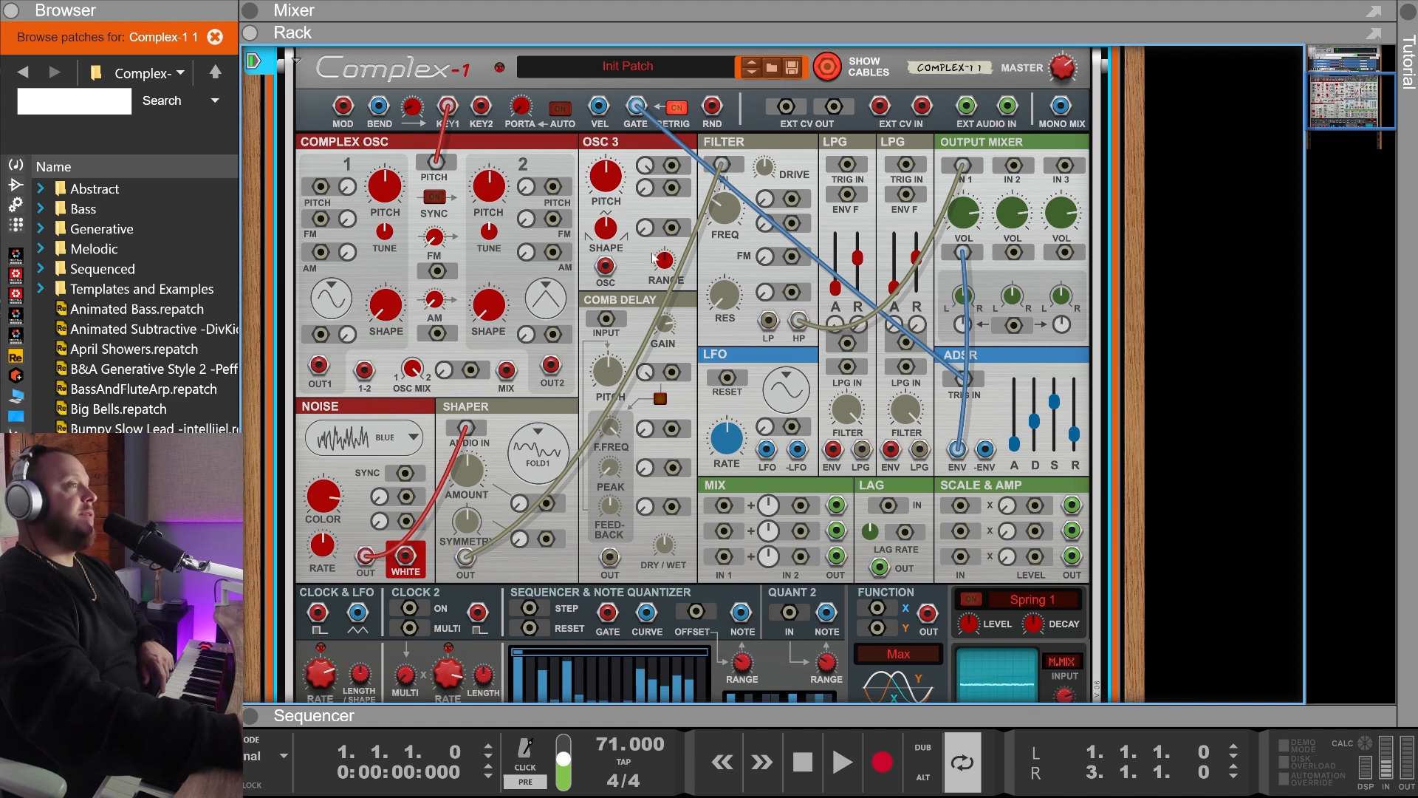
# Try the Pickup and Glitch modes on the Shaper and settle on Saturate
pyautogui.click(539, 454)
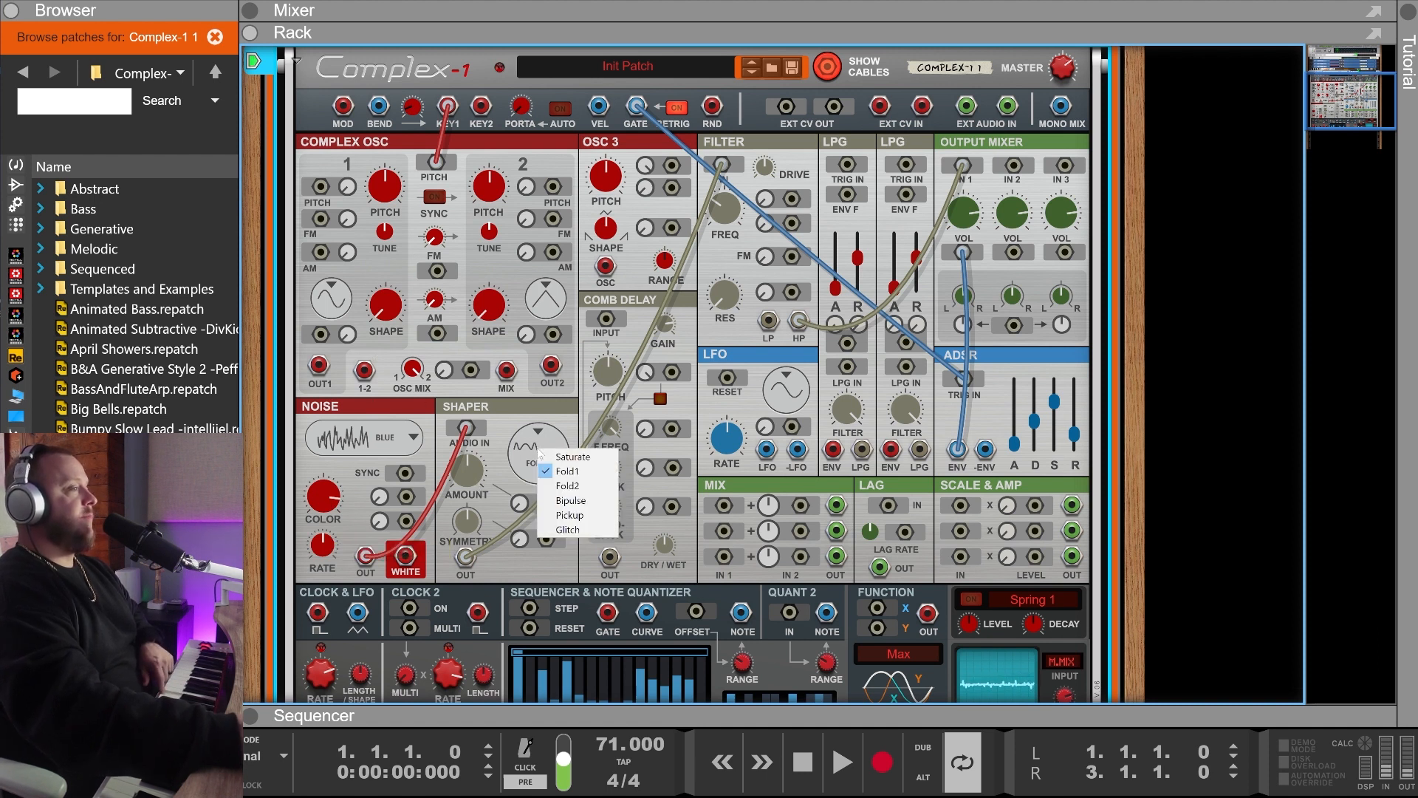
pyautogui.click(550, 502)
pyautogui.click(535, 476)
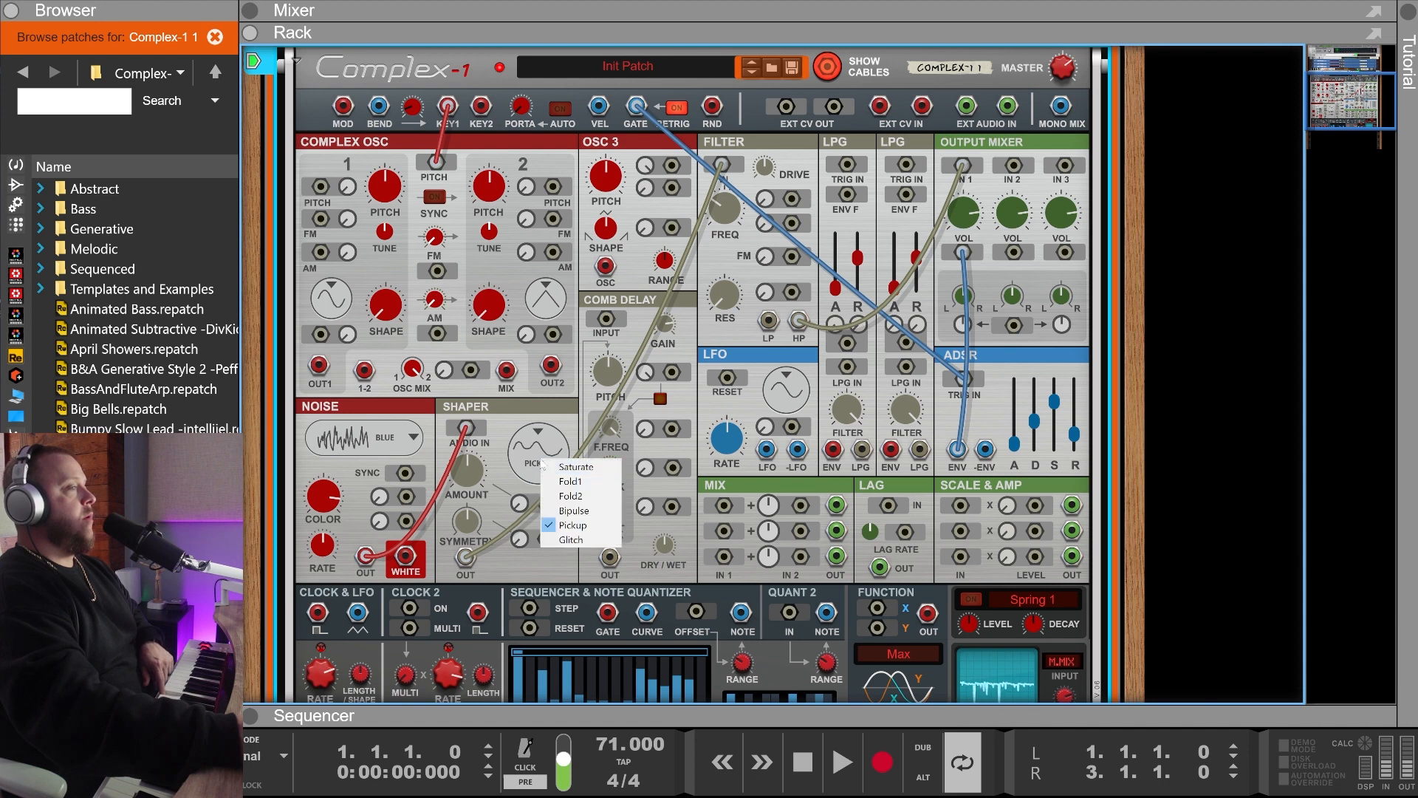
pyautogui.click(560, 542)
pyautogui.click(533, 454)
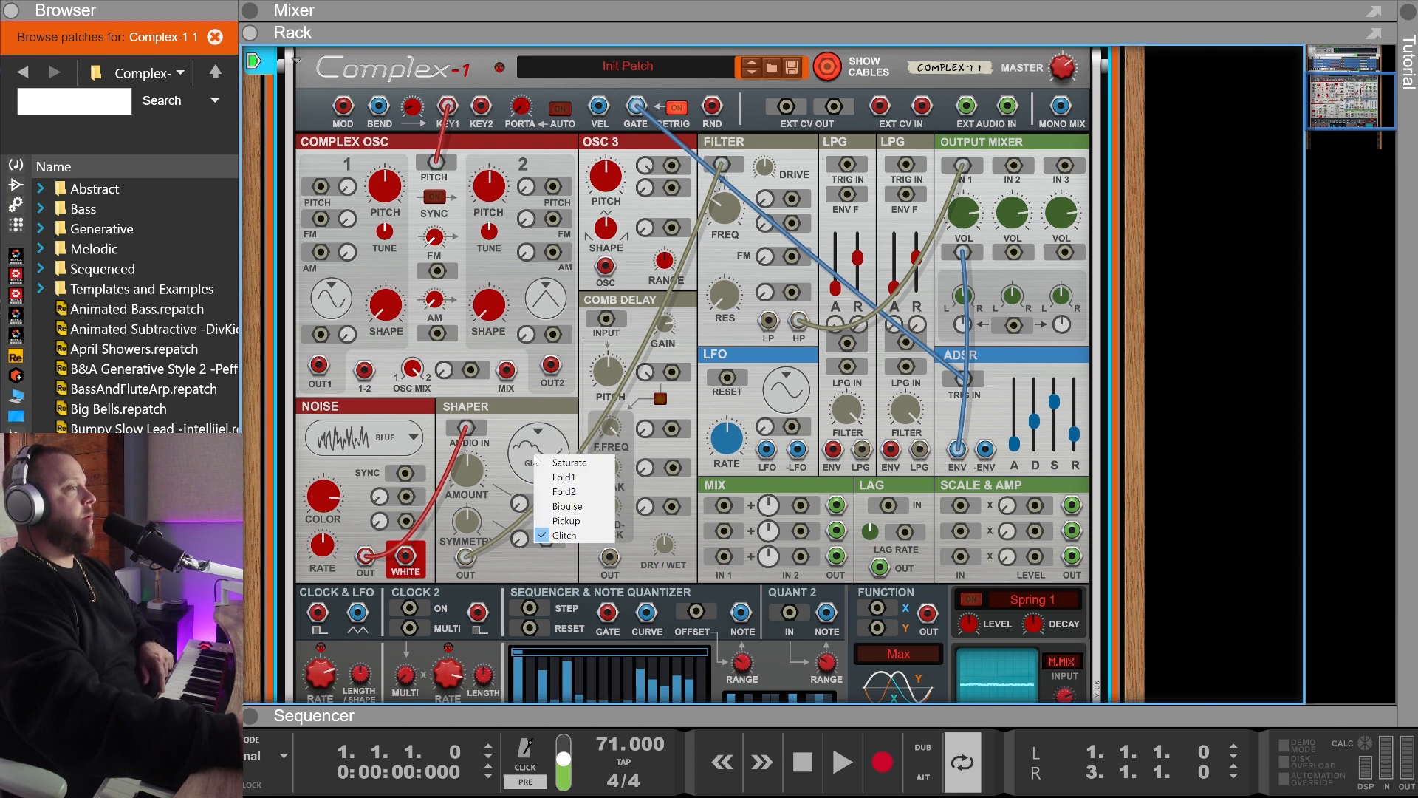
pyautogui.click(547, 465)
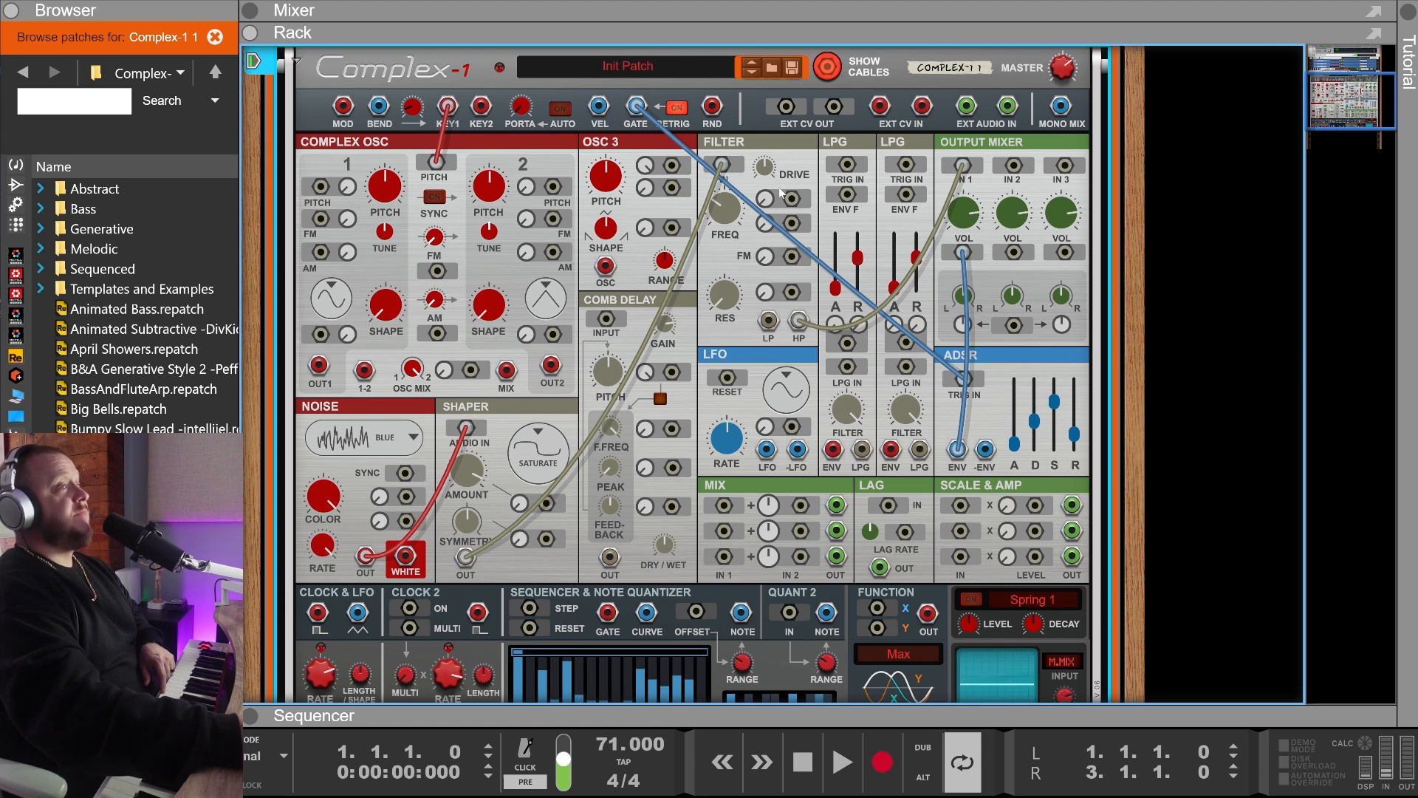
# Raise the filter frequency to about 13.4 kHz and turn up the filter drive
pyautogui.moveTo(735, 216); pyautogui.dragTo(802, 6)
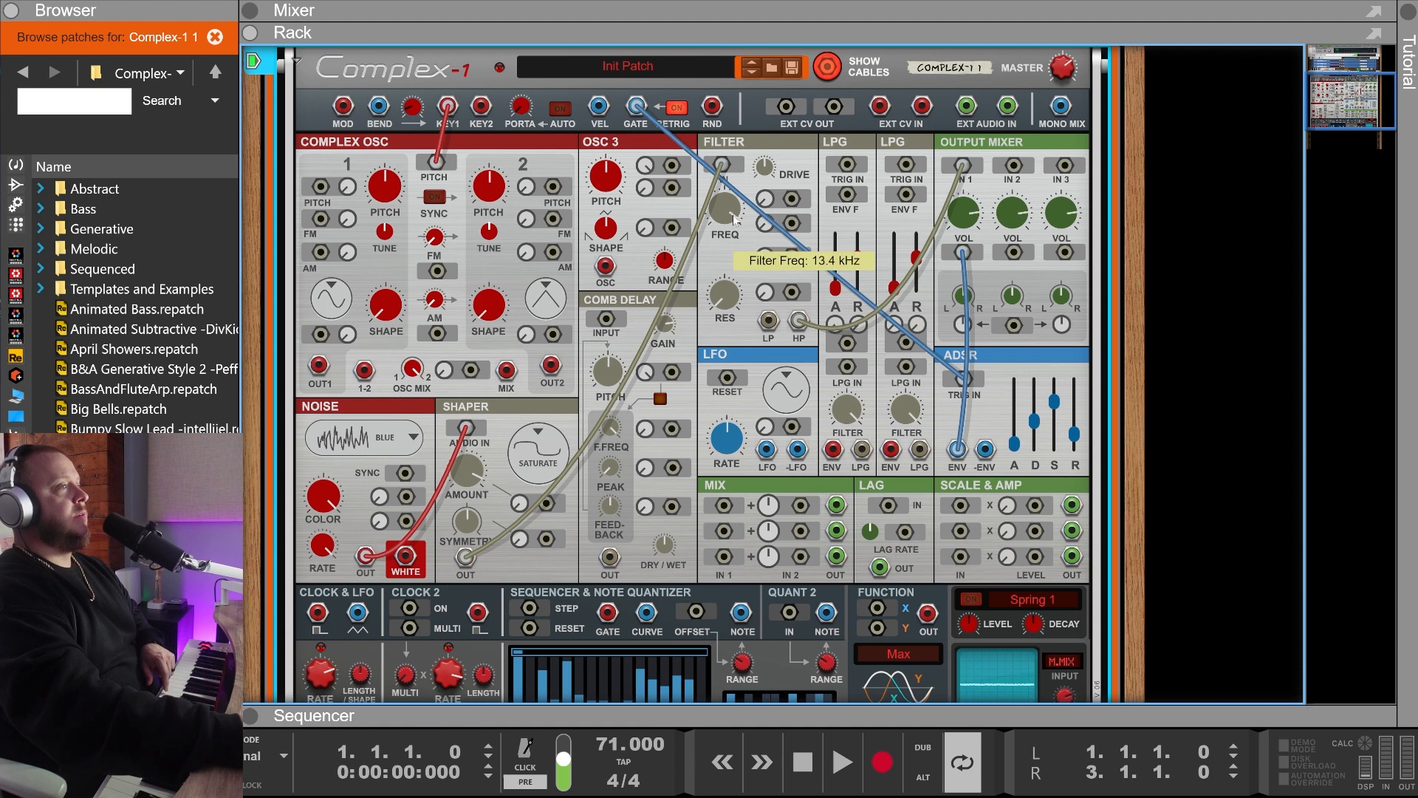
pyautogui.moveTo(765, 167); pyautogui.dragTo(785, 105)
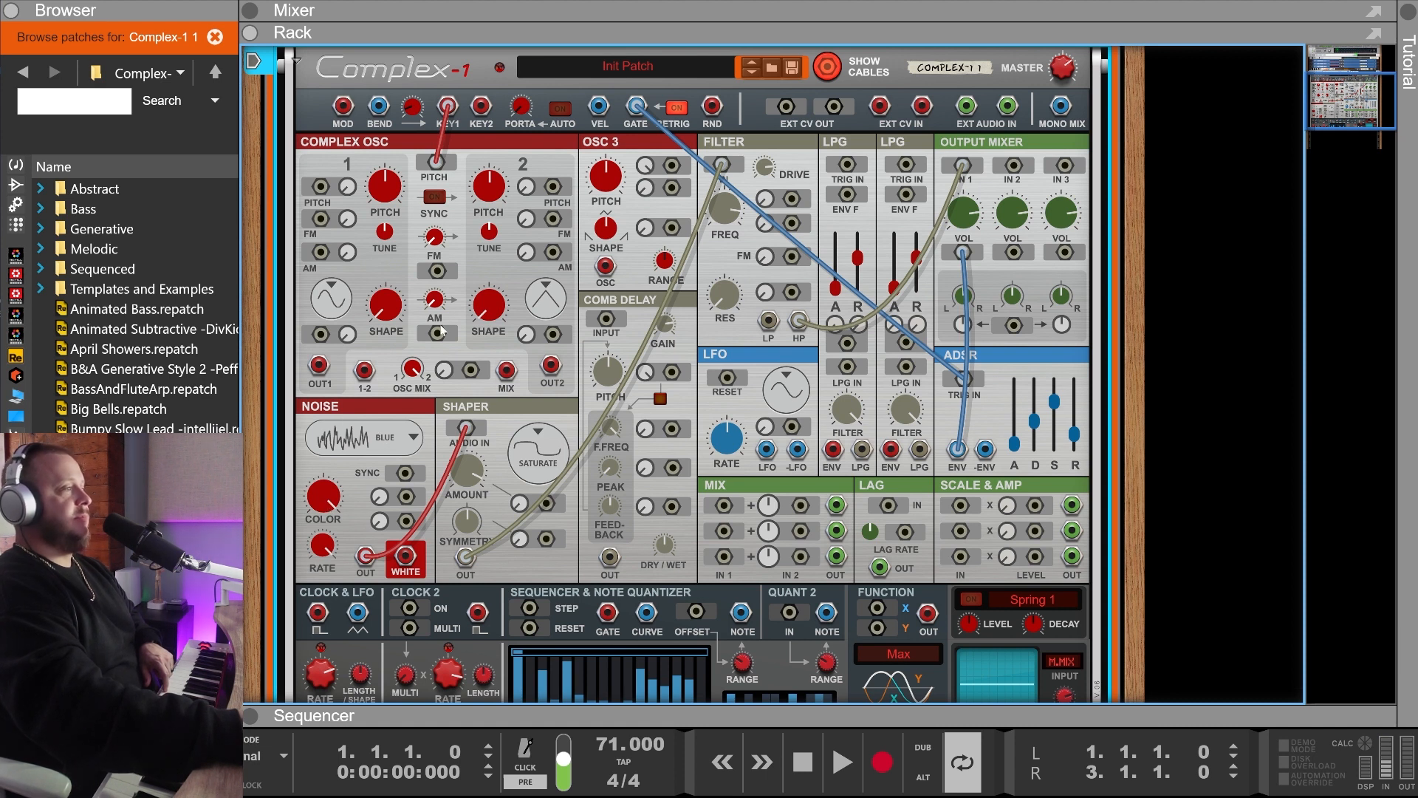
pyautogui.click(526, 455)
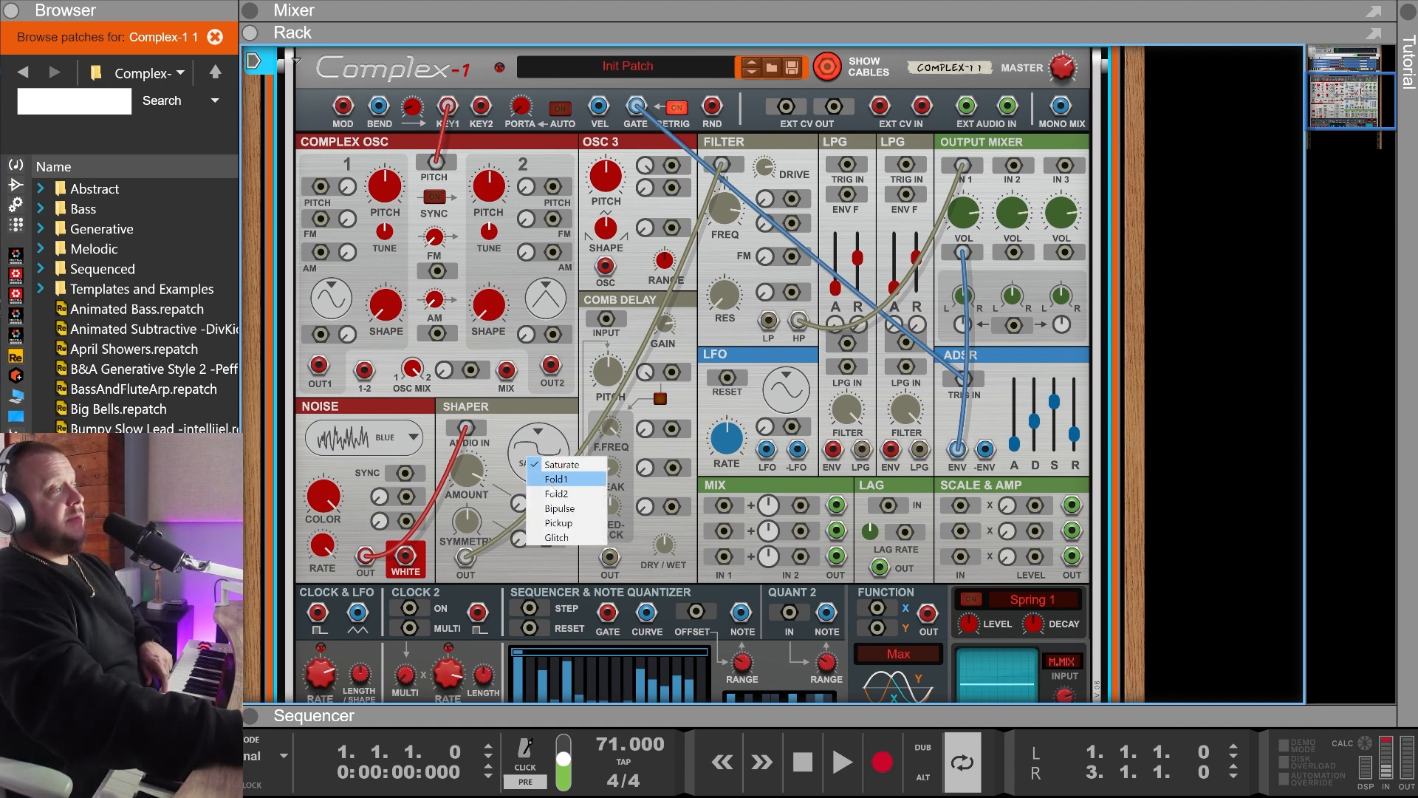
pyautogui.click(520, 443)
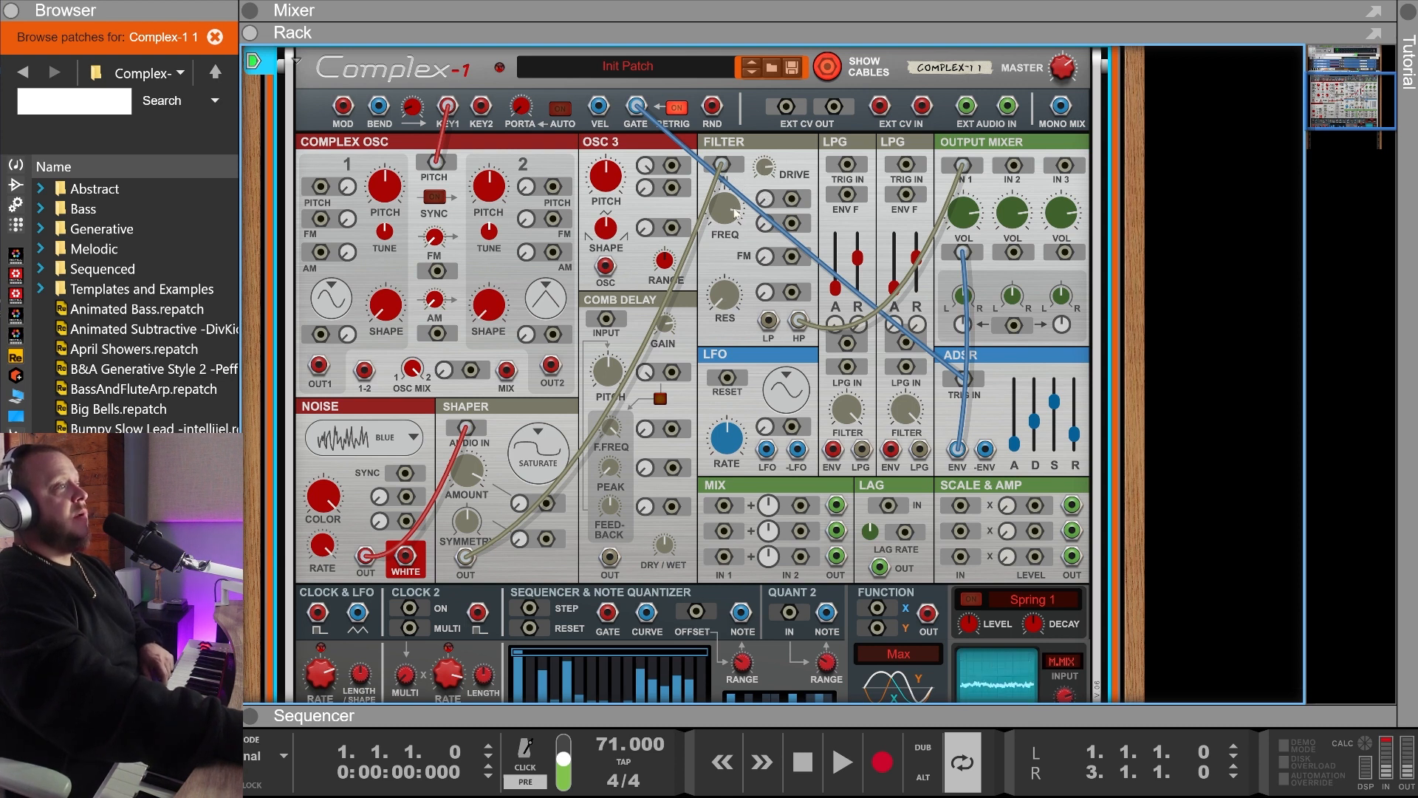
pyautogui.moveTo(728, 211)
pyautogui.mouseDown()
pyautogui.moveTo(736, 441)
pyautogui.moveTo(757, 477)
pyautogui.moveTo(740, 212)
pyautogui.moveTo(746, 231)
pyautogui.mouseUp()
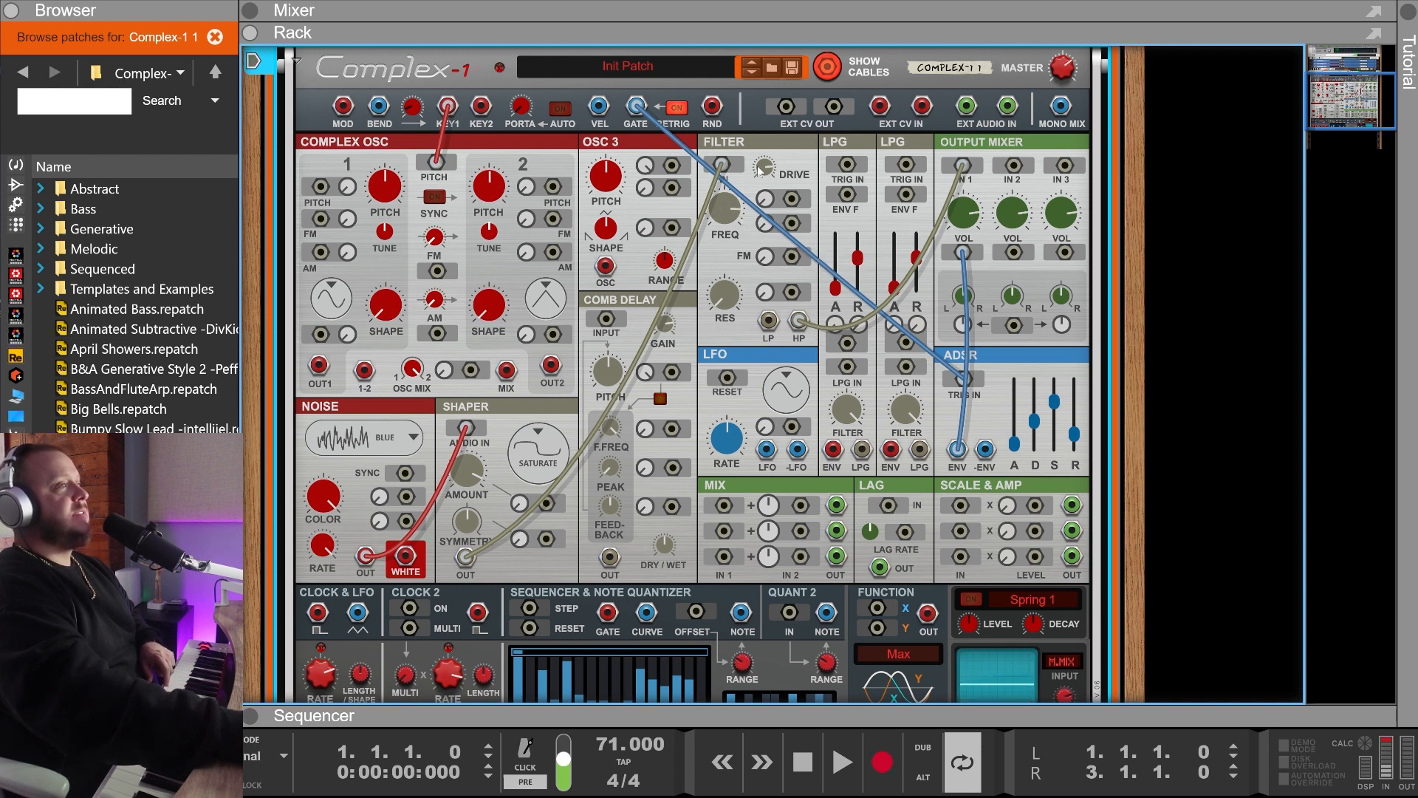
pyautogui.moveTo(769, 175)
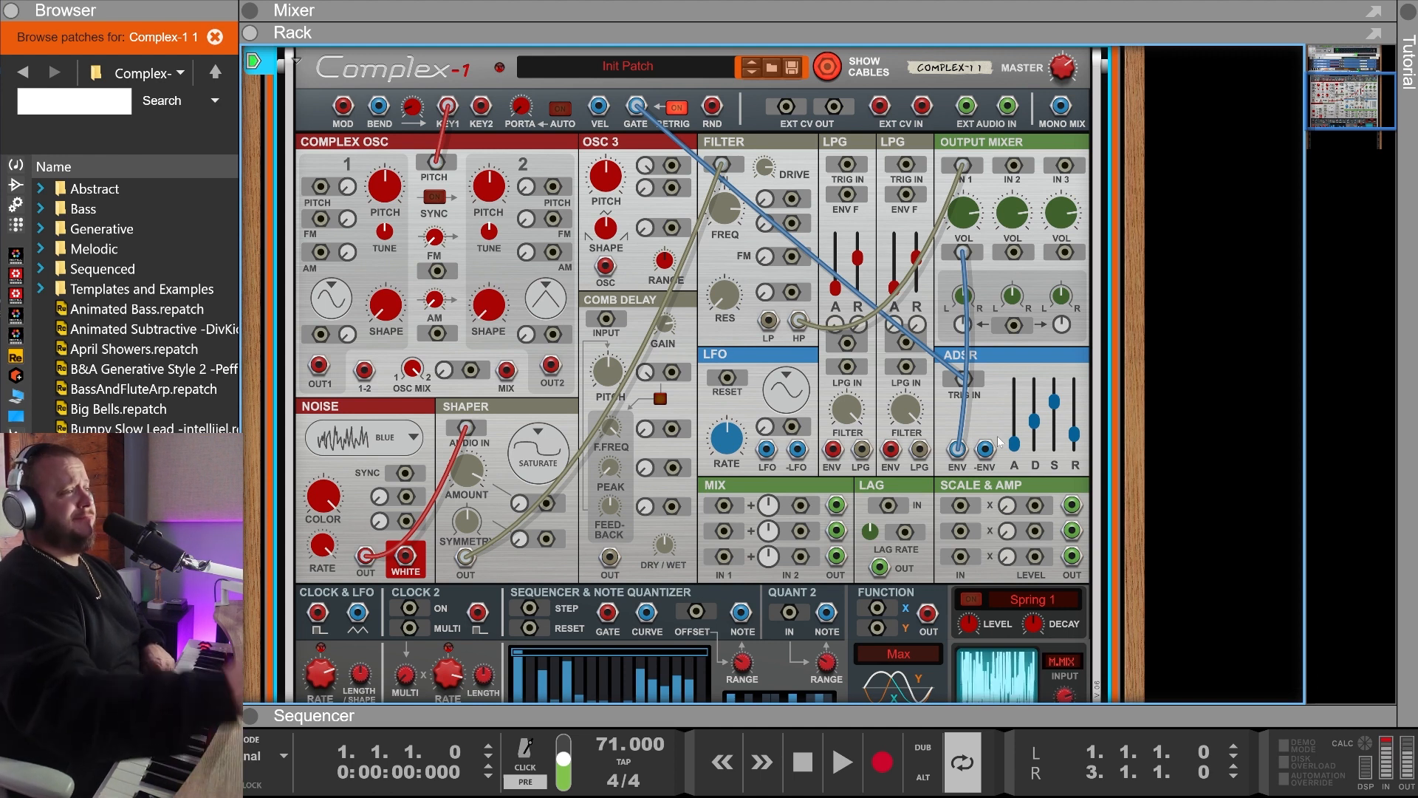
# Drop the ADSR sustain and release to minimum and shorten the decay to get a tight percussive hit
pyautogui.moveTo(1056, 416); pyautogui.dragTo(1039, 392)
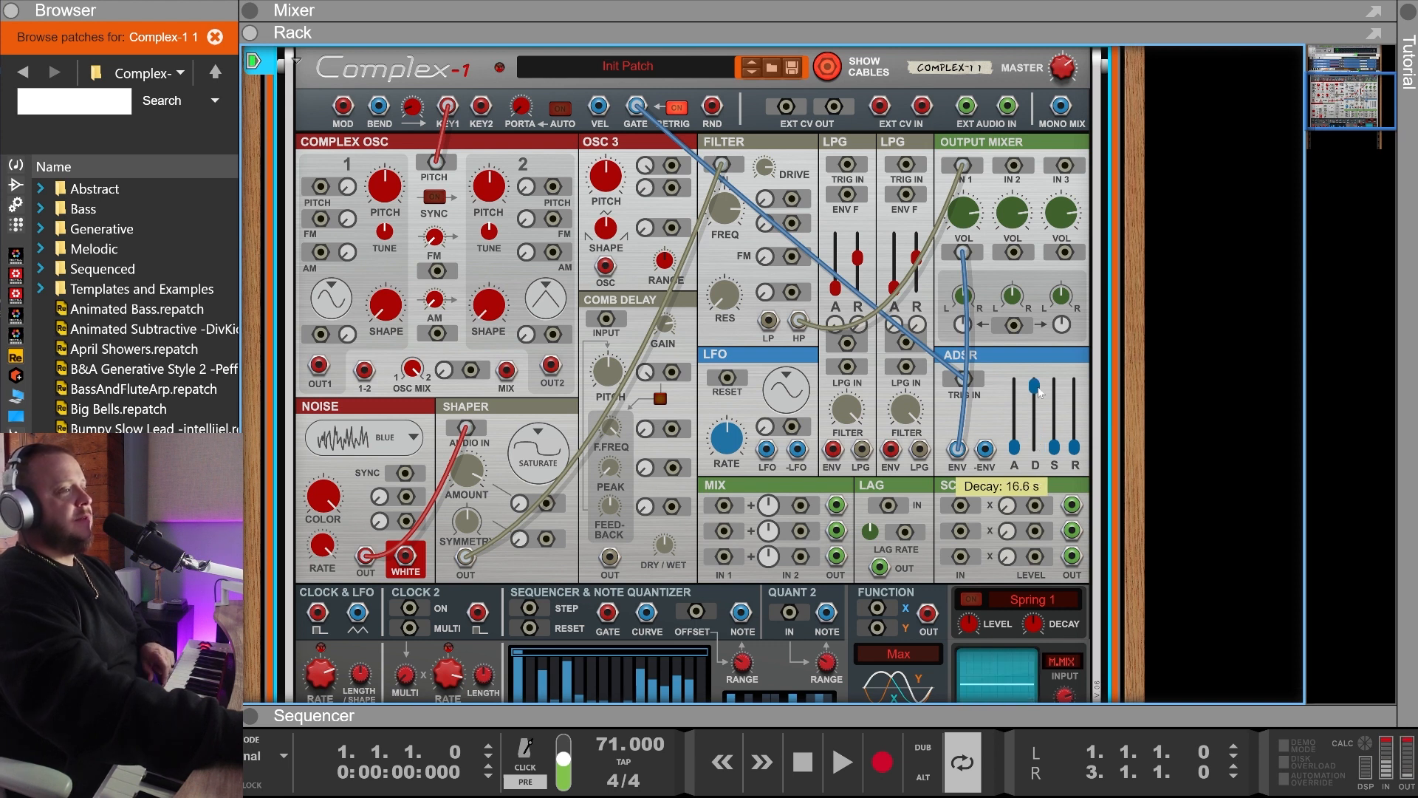
pyautogui.moveTo(1039, 392); pyautogui.dragTo(1036, 441)
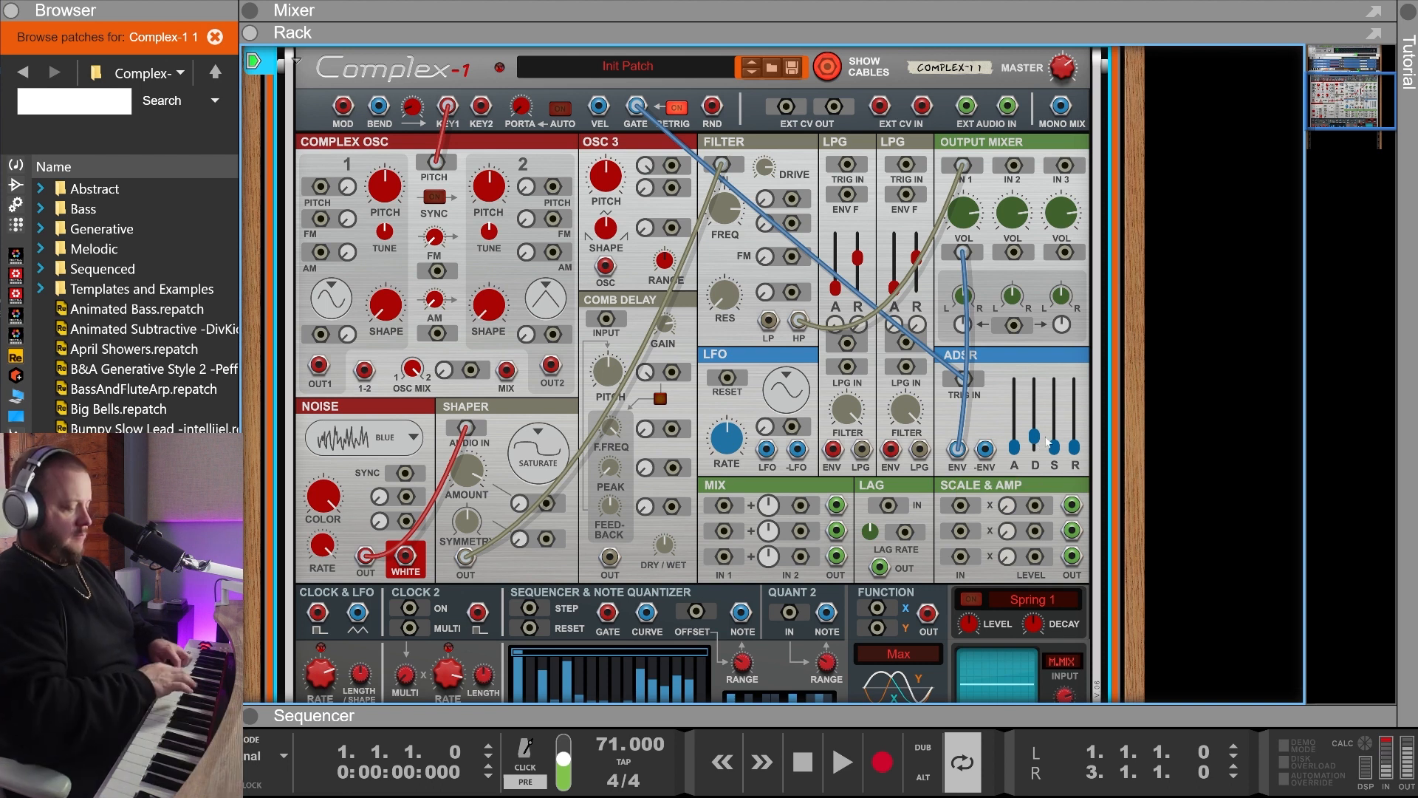
pyautogui.moveTo(1034, 442); pyautogui.dragTo(1037, 453)
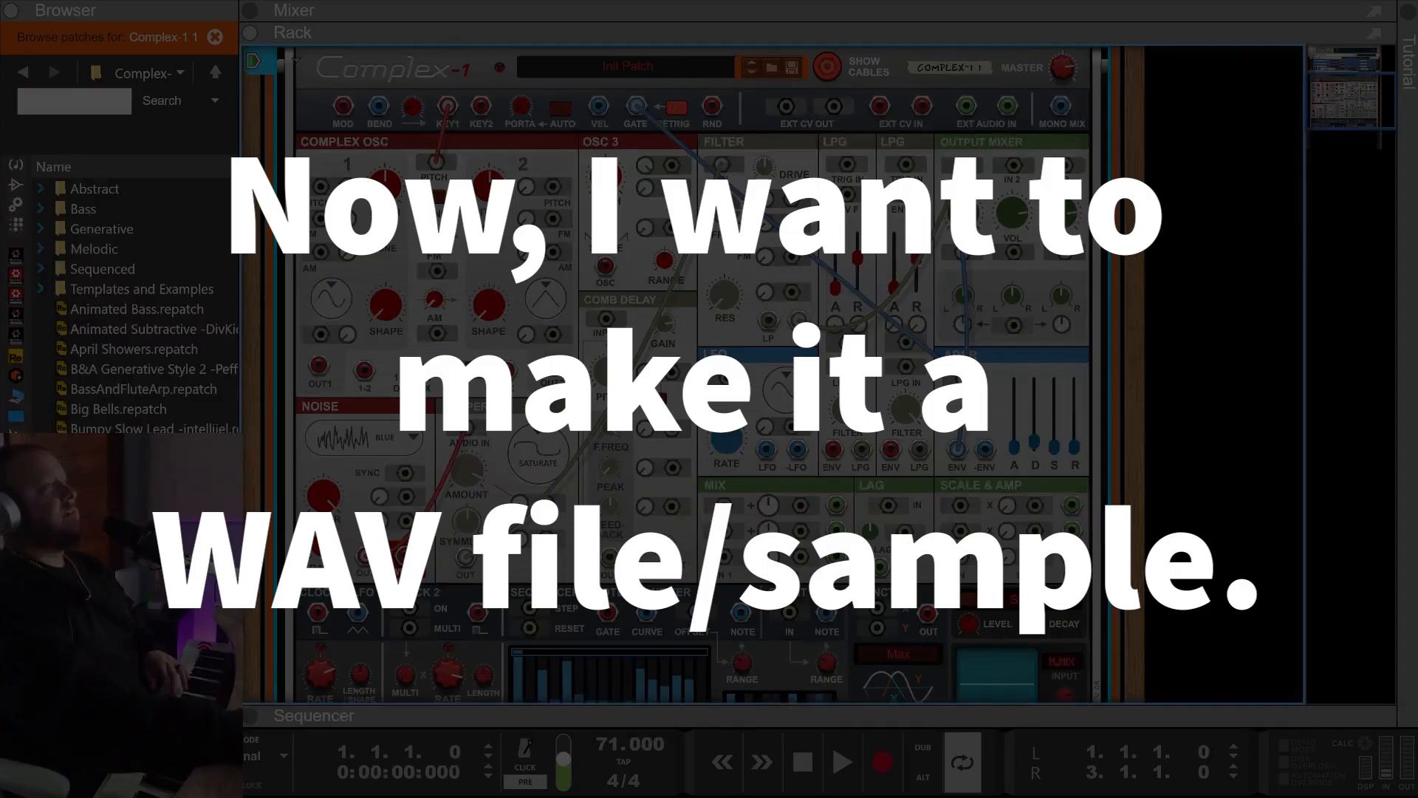
# Open the sequencer and record a single hit on the Complex-1 track
pyautogui.doubleClick(314, 715)
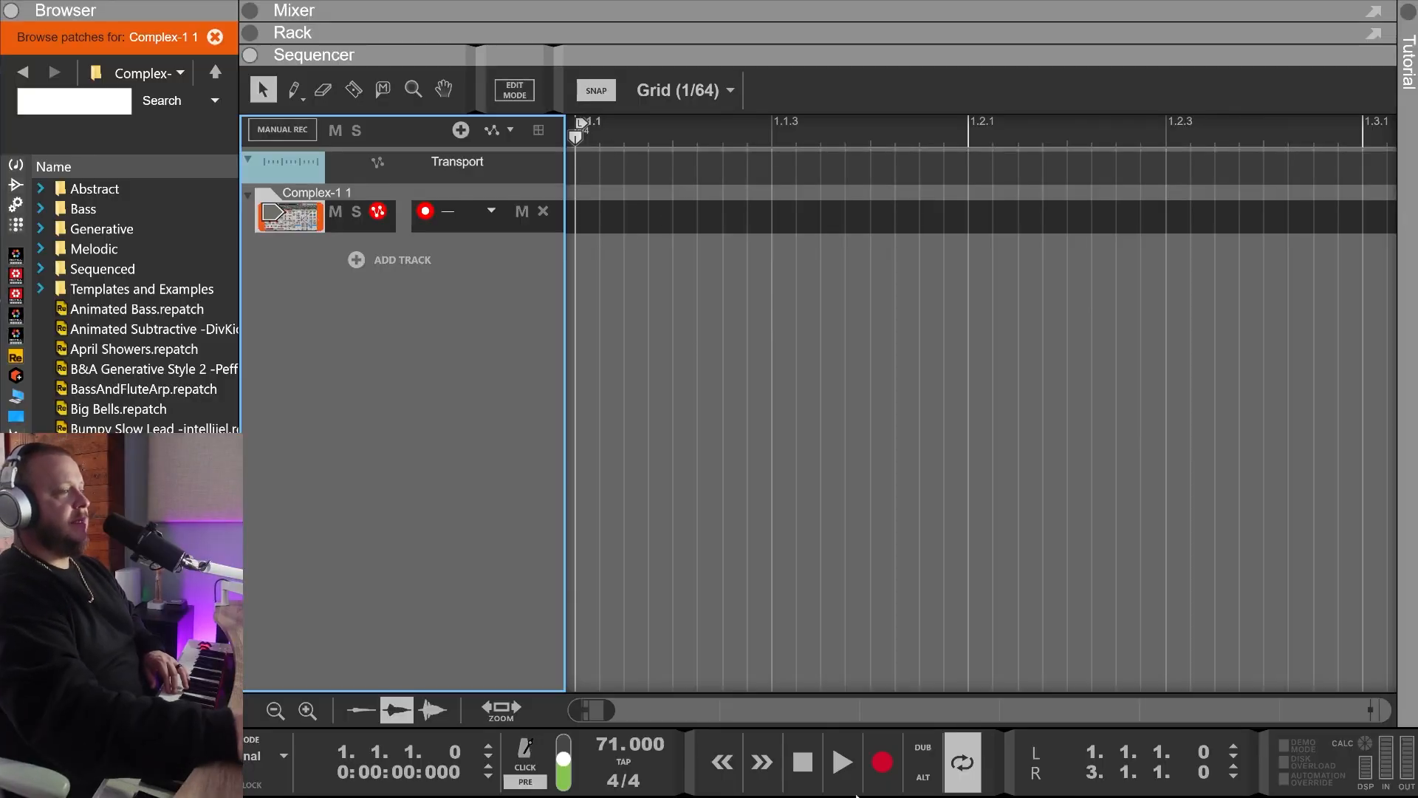
pyautogui.click(882, 762)
pyautogui.doubleClick(803, 762)
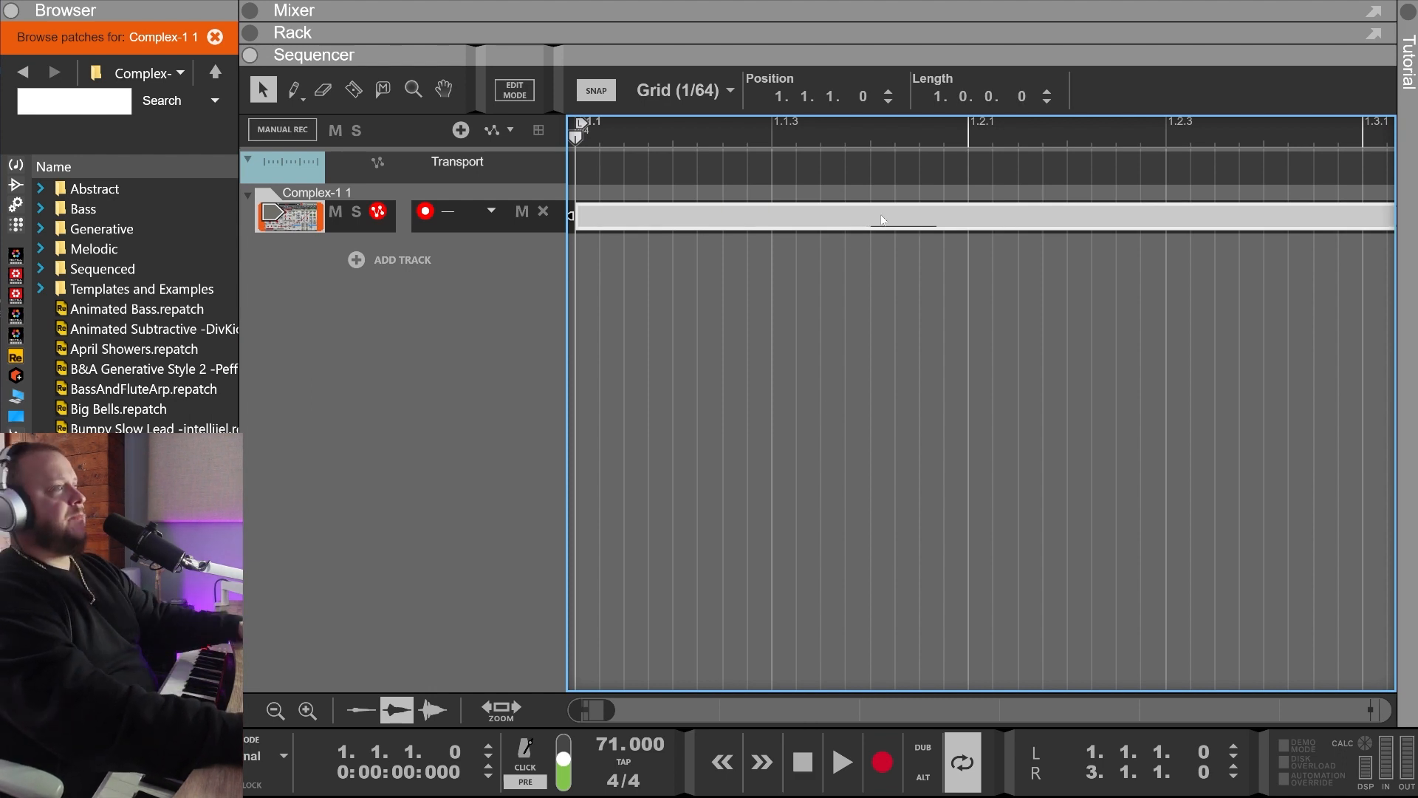
# Remove the empty lead-in so the recorded clip's hit starts at 1.1.1.0, and bounce the clip in place
pyautogui.keyDown('alt'); pyautogui.click(822, 220); pyautogui.keyUp('alt')
pyautogui.moveTo(844, 225); pyautogui.dragTo(600, 222)
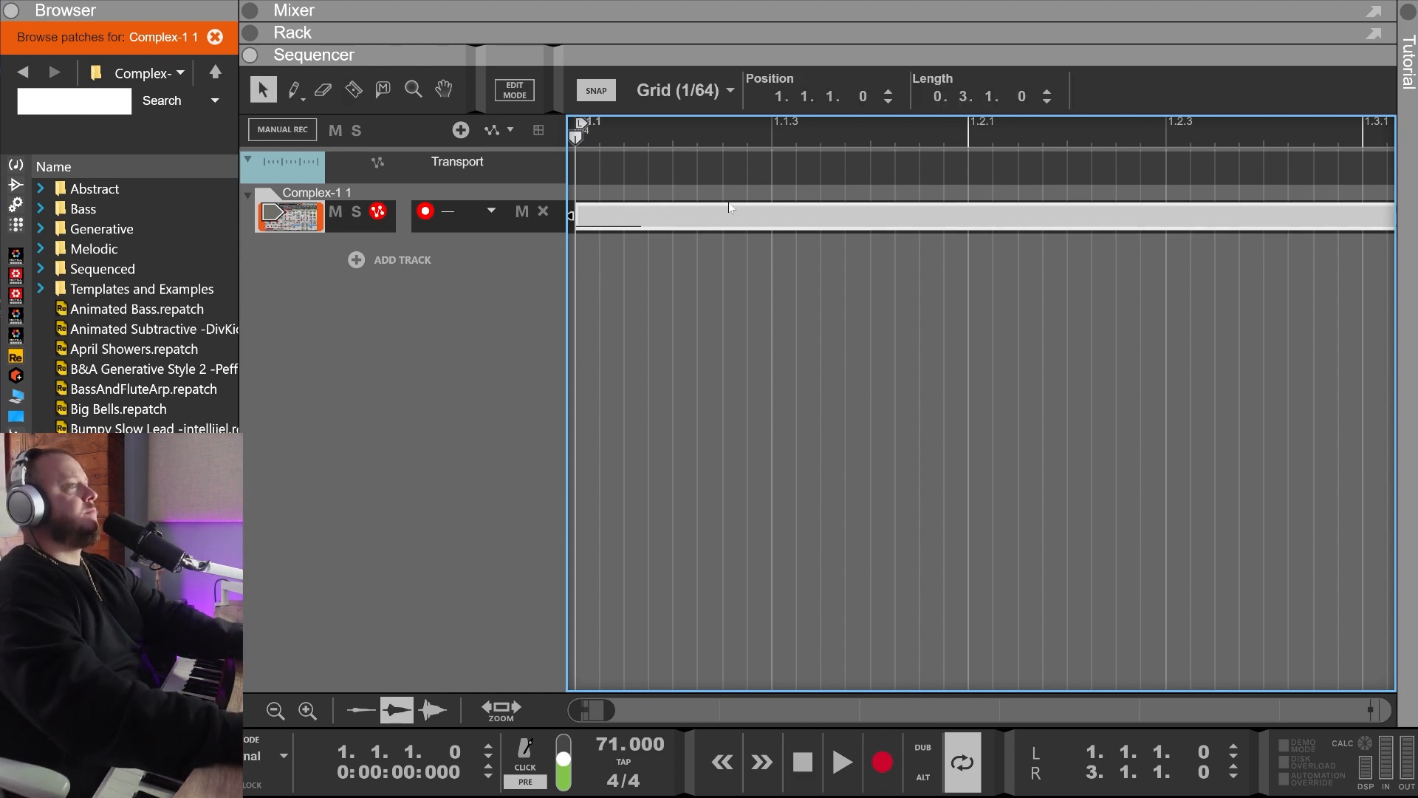
pyautogui.rightClick(636, 224)
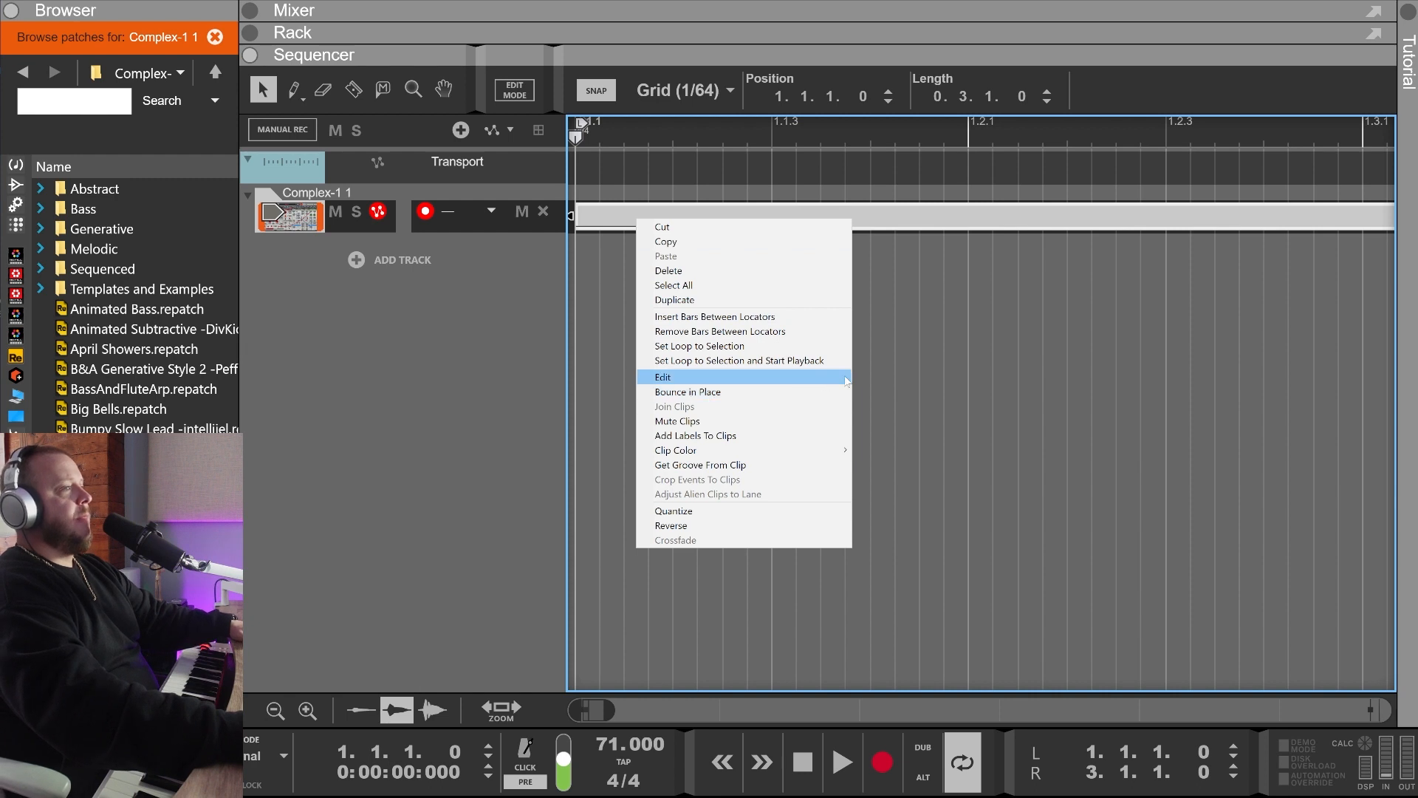
pyautogui.click(760, 392)
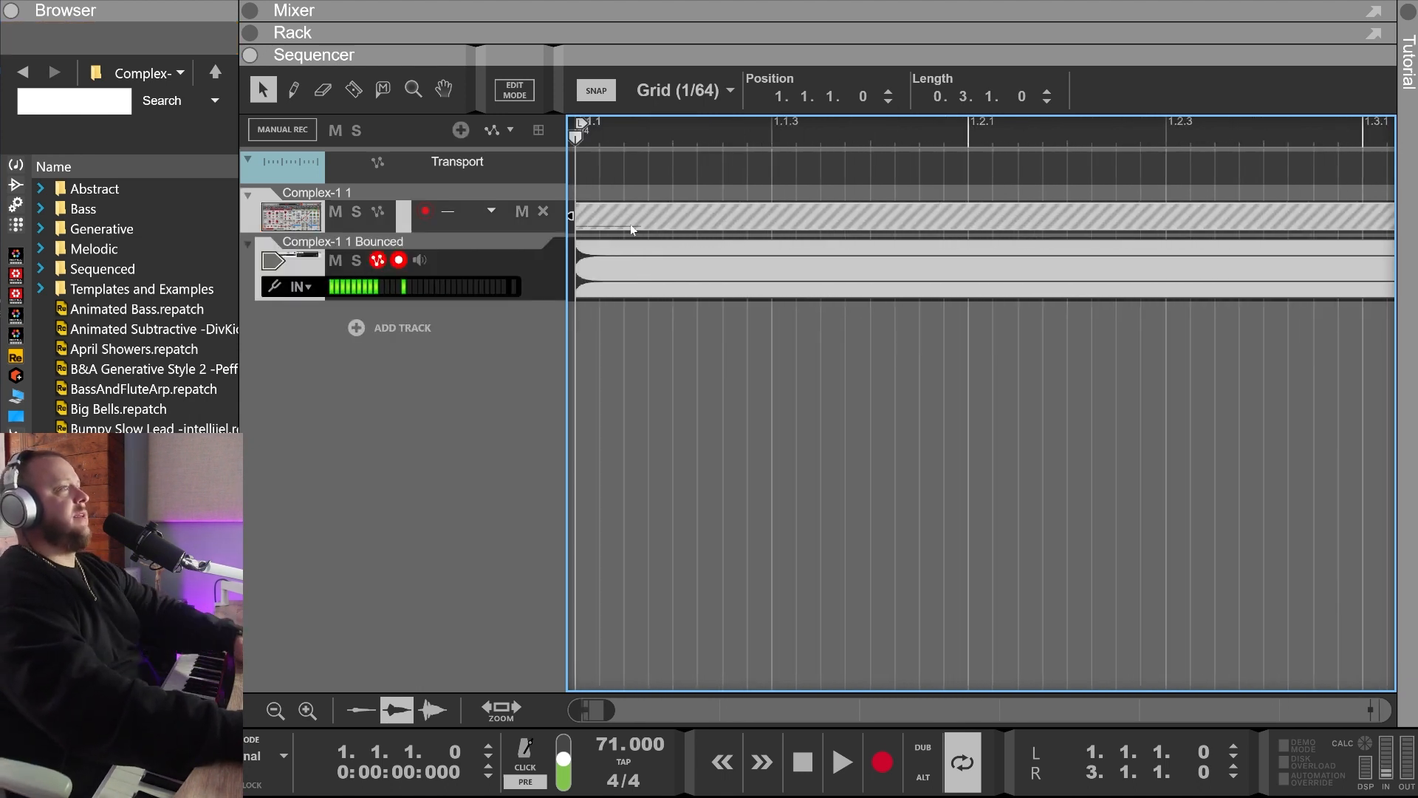
# Delete the original Complex-1 instrument track, keeping only the bounced audio track
pyautogui.click(397, 229)
pyautogui.press('Delete')
pyautogui.press('Return')
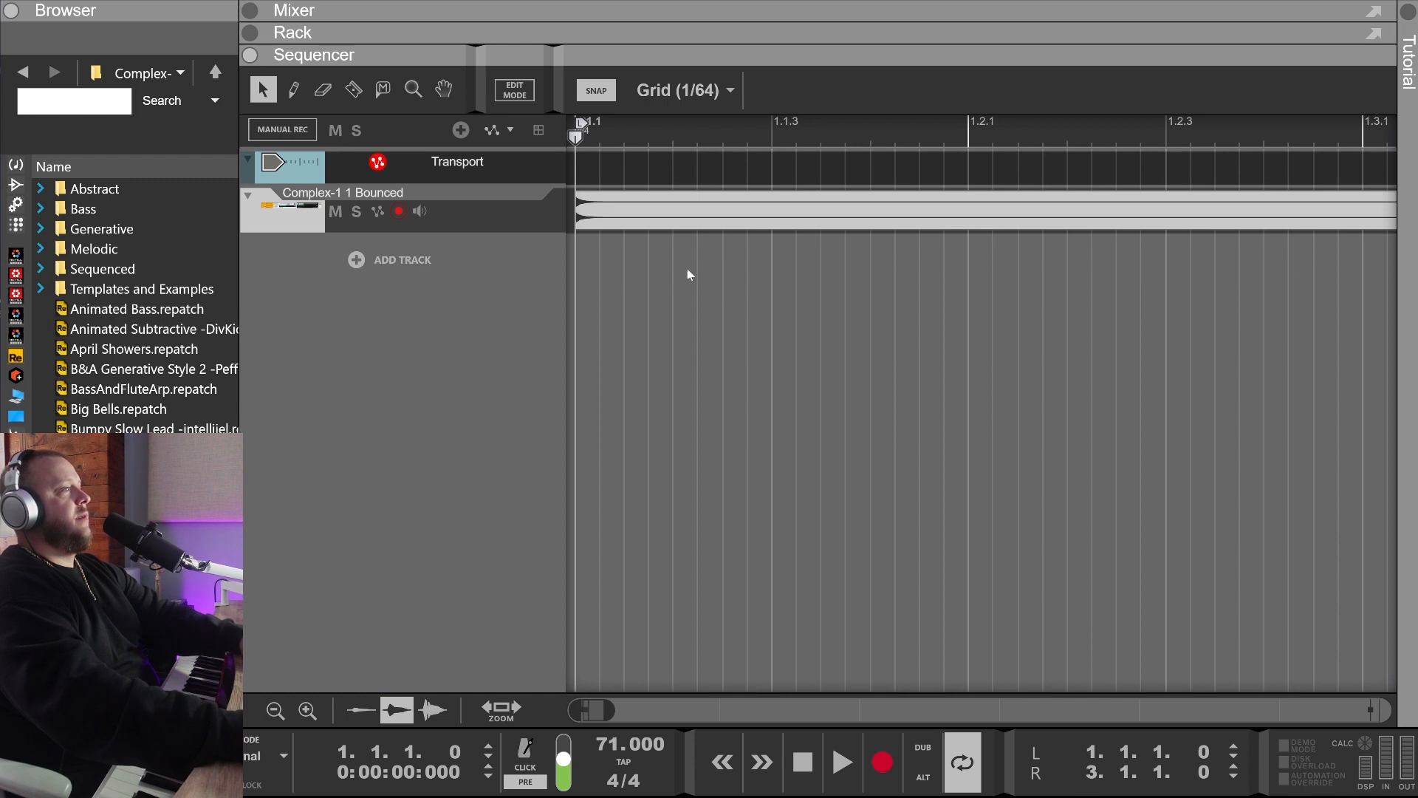
# Shorten the bounced audio clip to a length of 0.0.1.0 and play it back
pyautogui.click(653, 215)
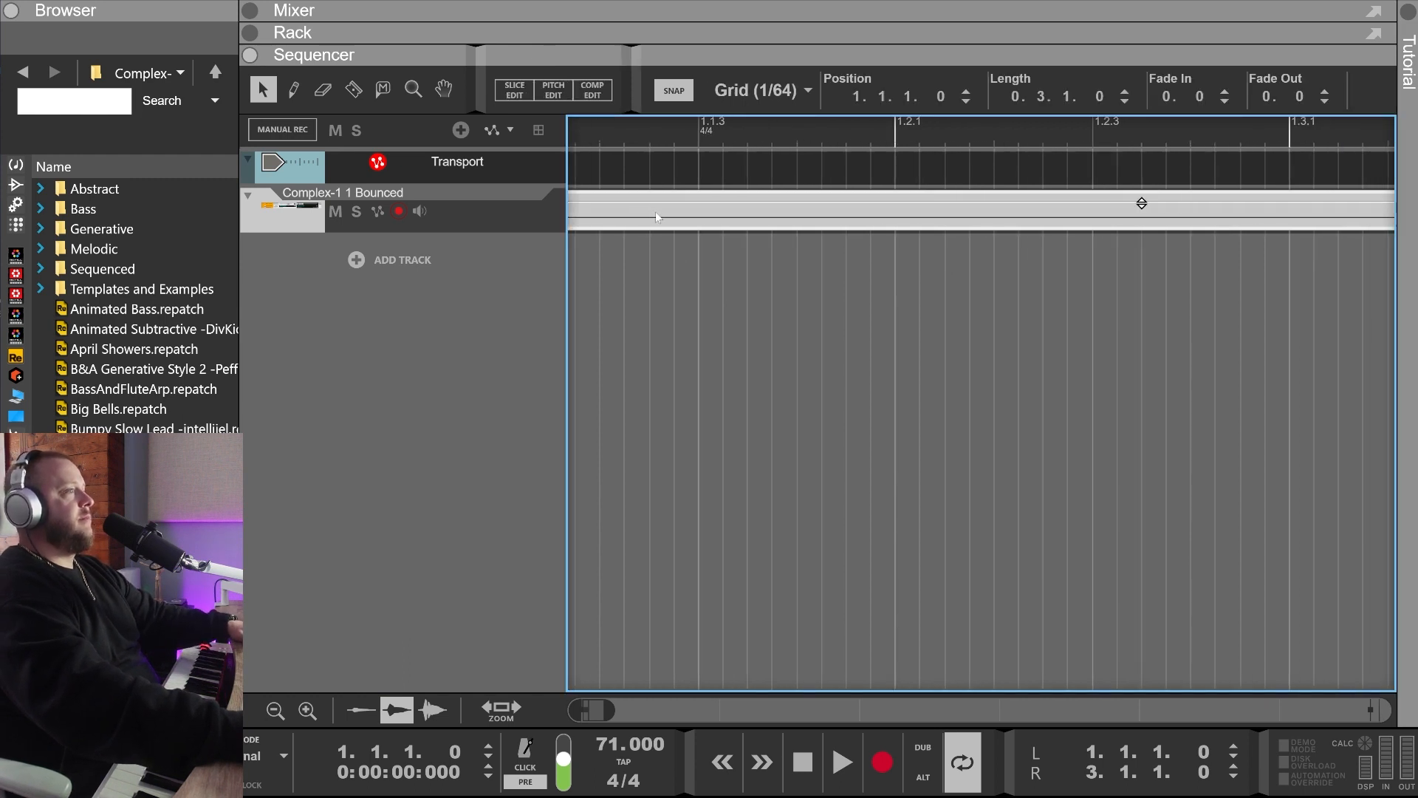
pyautogui.scroll(-2, 619, 252)
pyautogui.moveTo(896, 213); pyautogui.dragTo(600, 217)
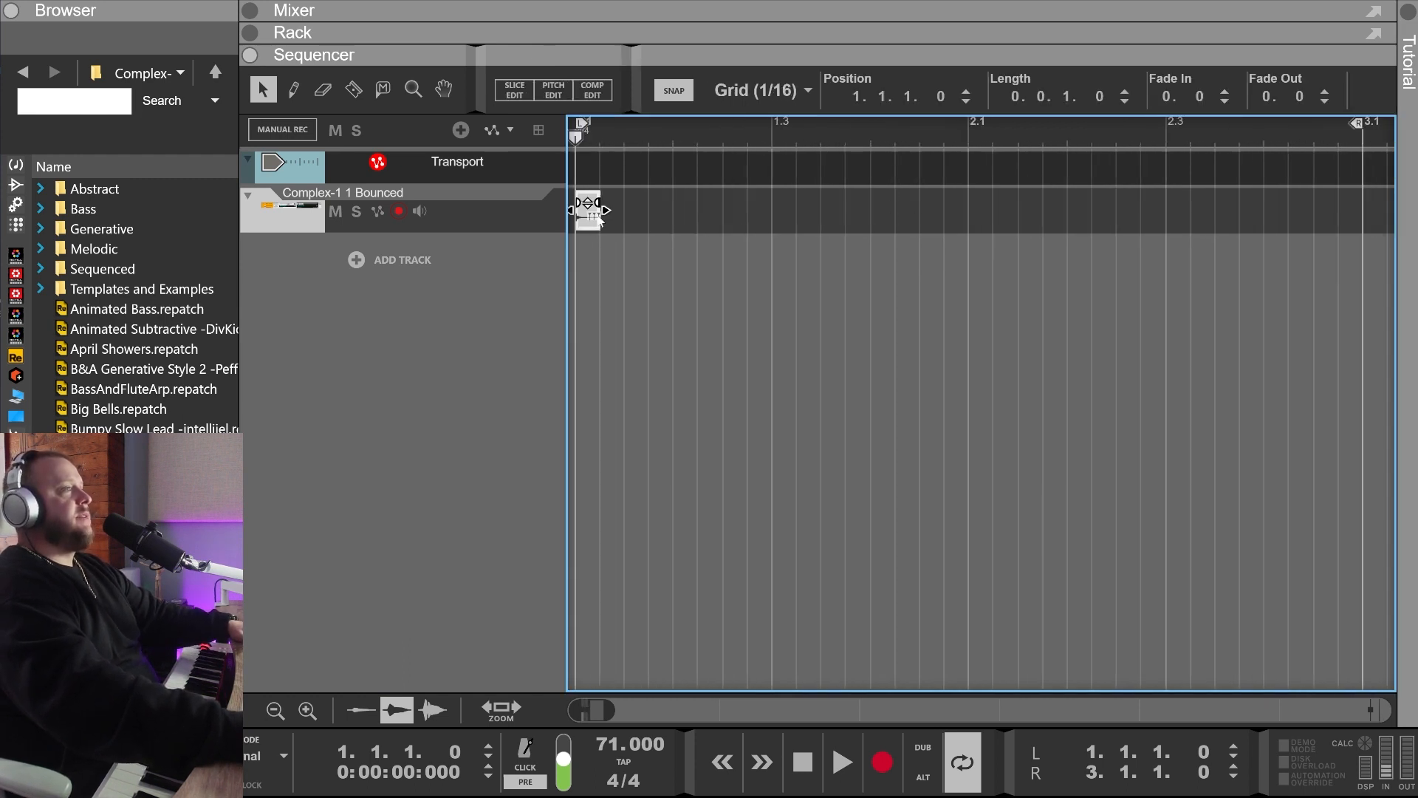
pyautogui.click(645, 241)
pyautogui.scroll(5, 749, 244)
pyautogui.press('space')
pyautogui.press('space')
# Set the loop to the trimmed clip, play it repeatedly to audition the hit, and reselect the clip
pyautogui.click(712, 219)
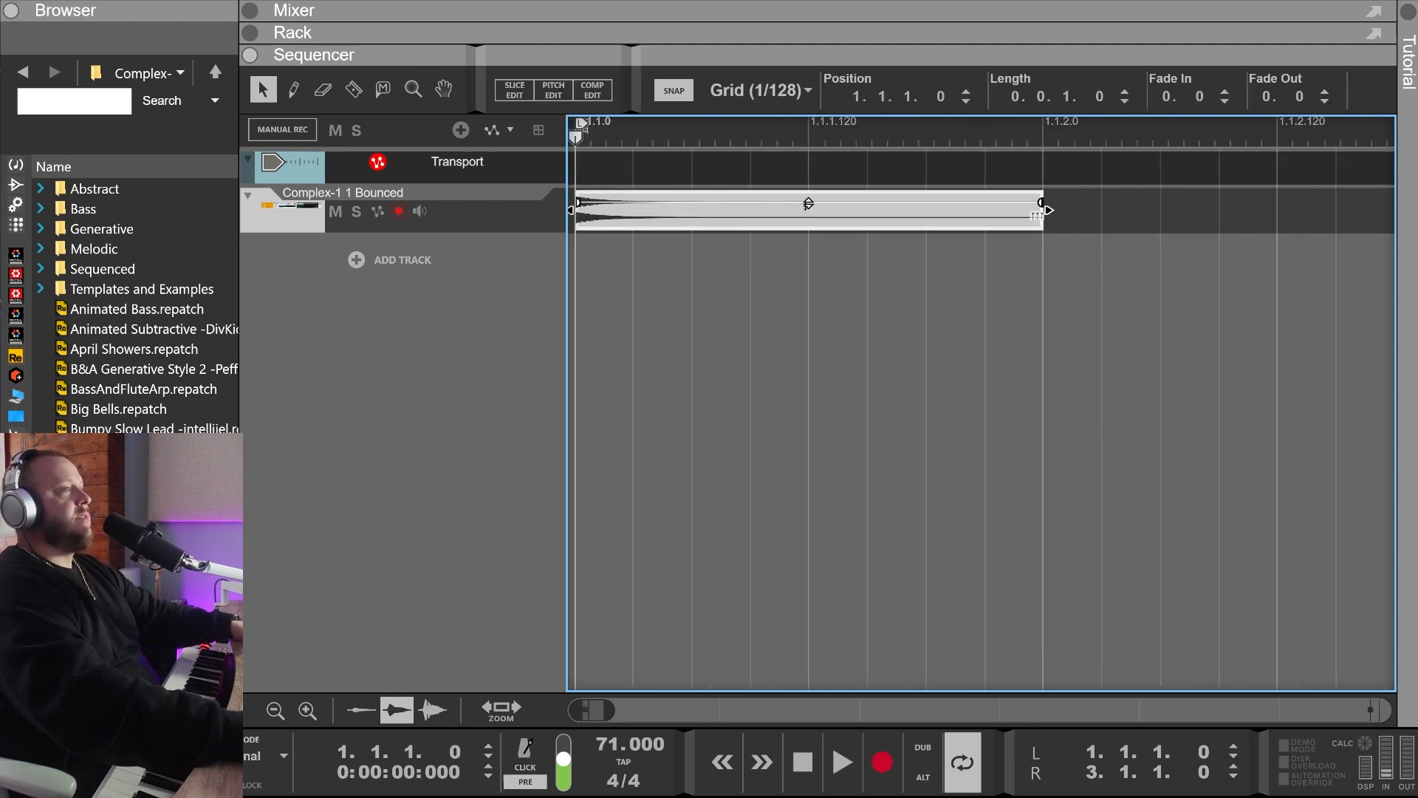
pyautogui.press('p')
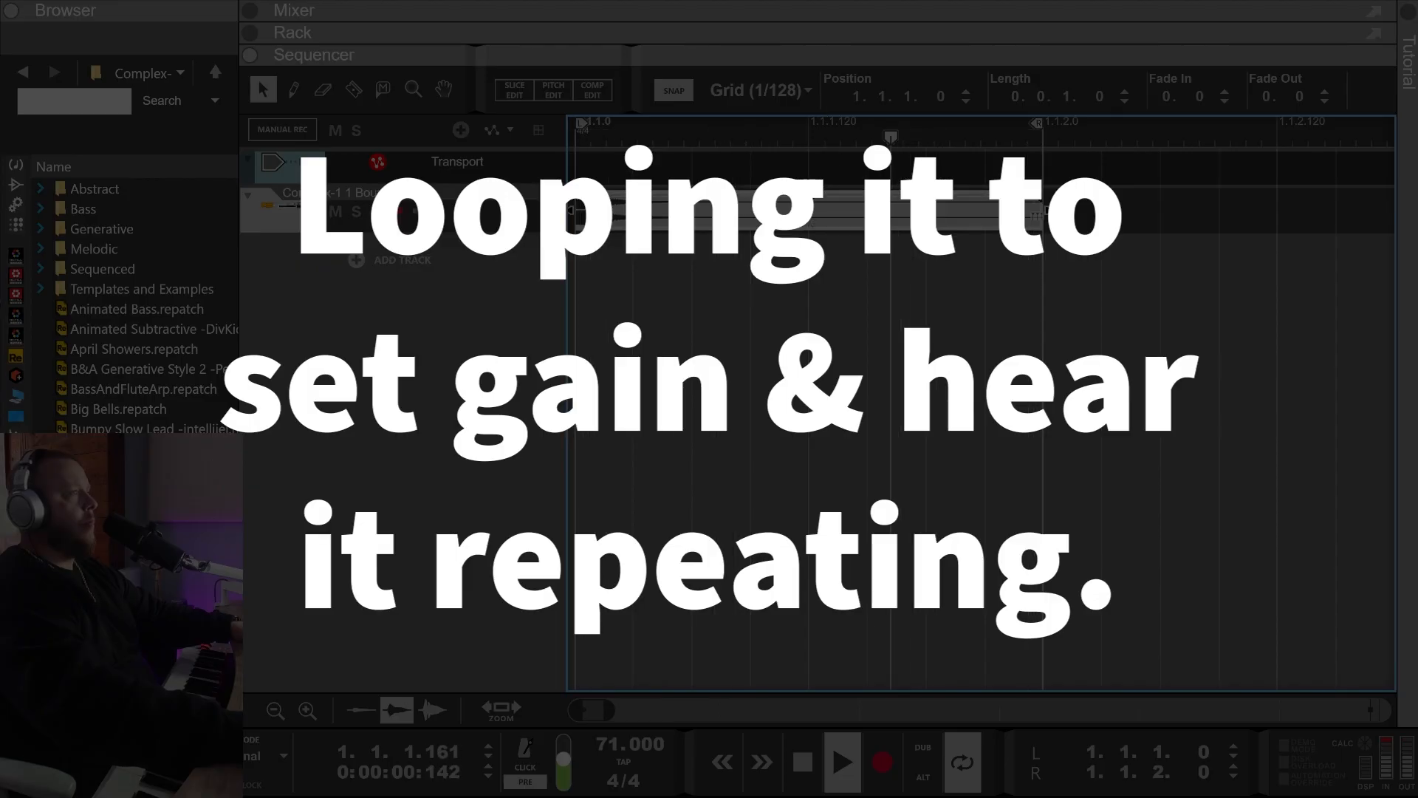
pyautogui.click(760, 282)
pyautogui.press('space')
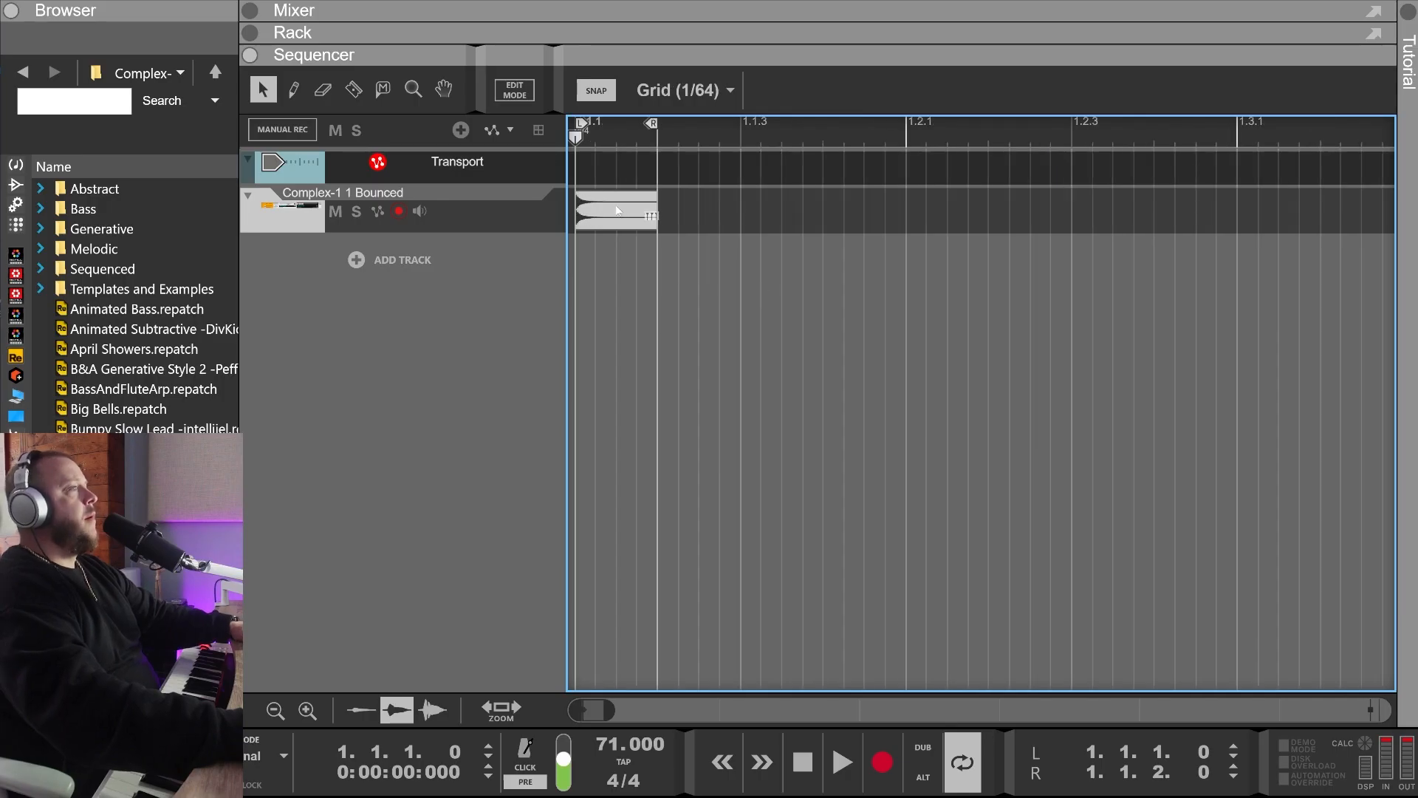
pyautogui.click(618, 210)
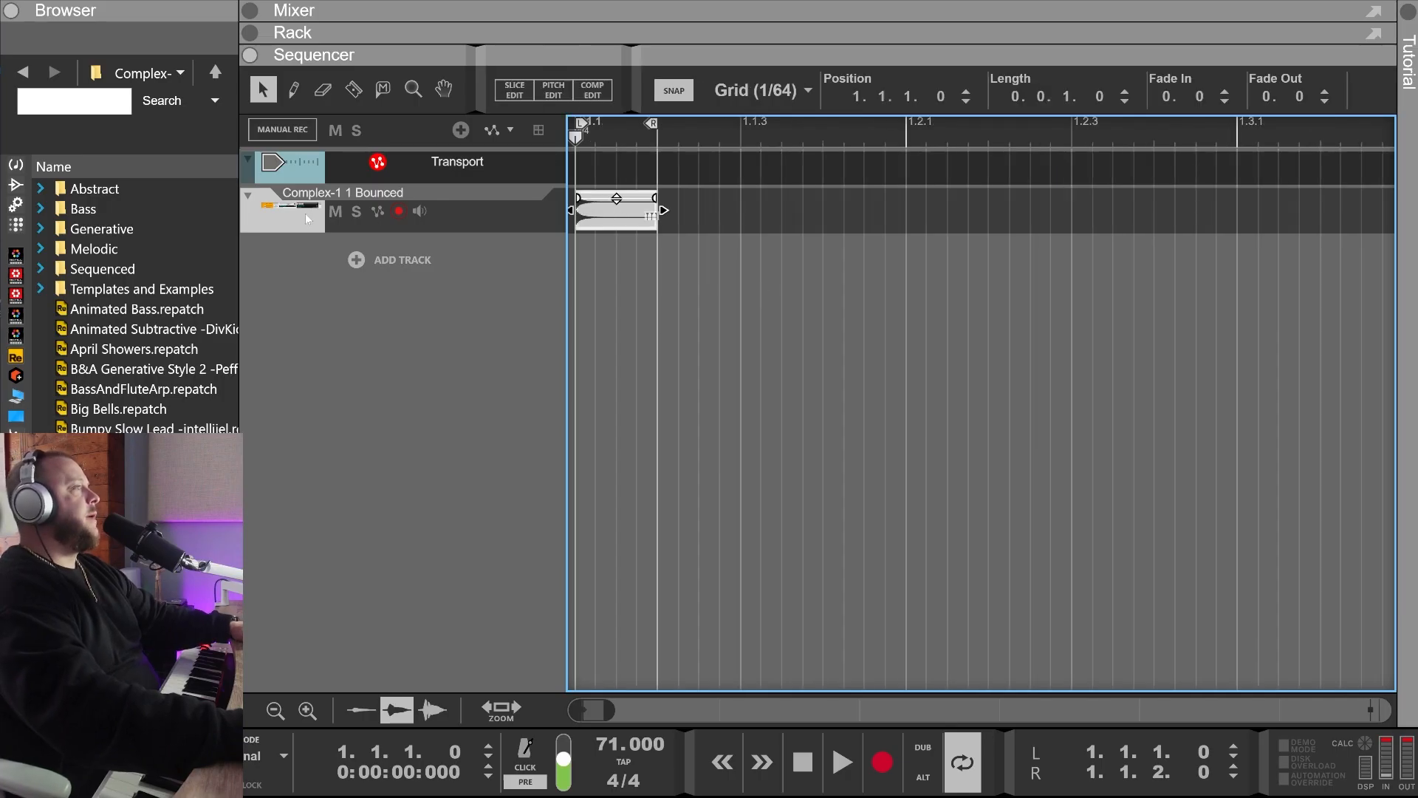
# Bounce the trimmed clip to a new song sample and select Complex-1 1 Bounced in the self-contained samples
pyautogui.rightClick(611, 226)
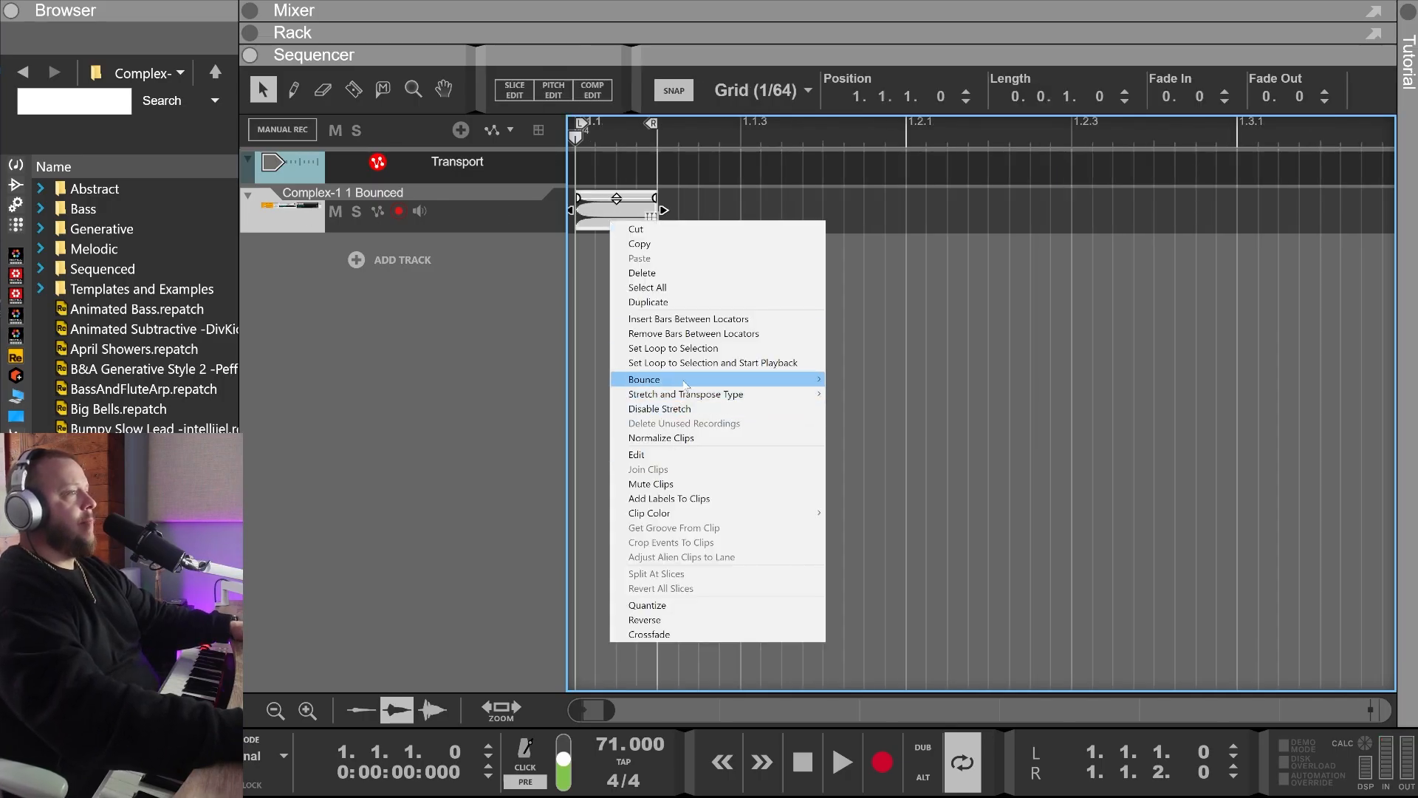
pyautogui.moveTo(685, 386)
pyautogui.click(880, 395)
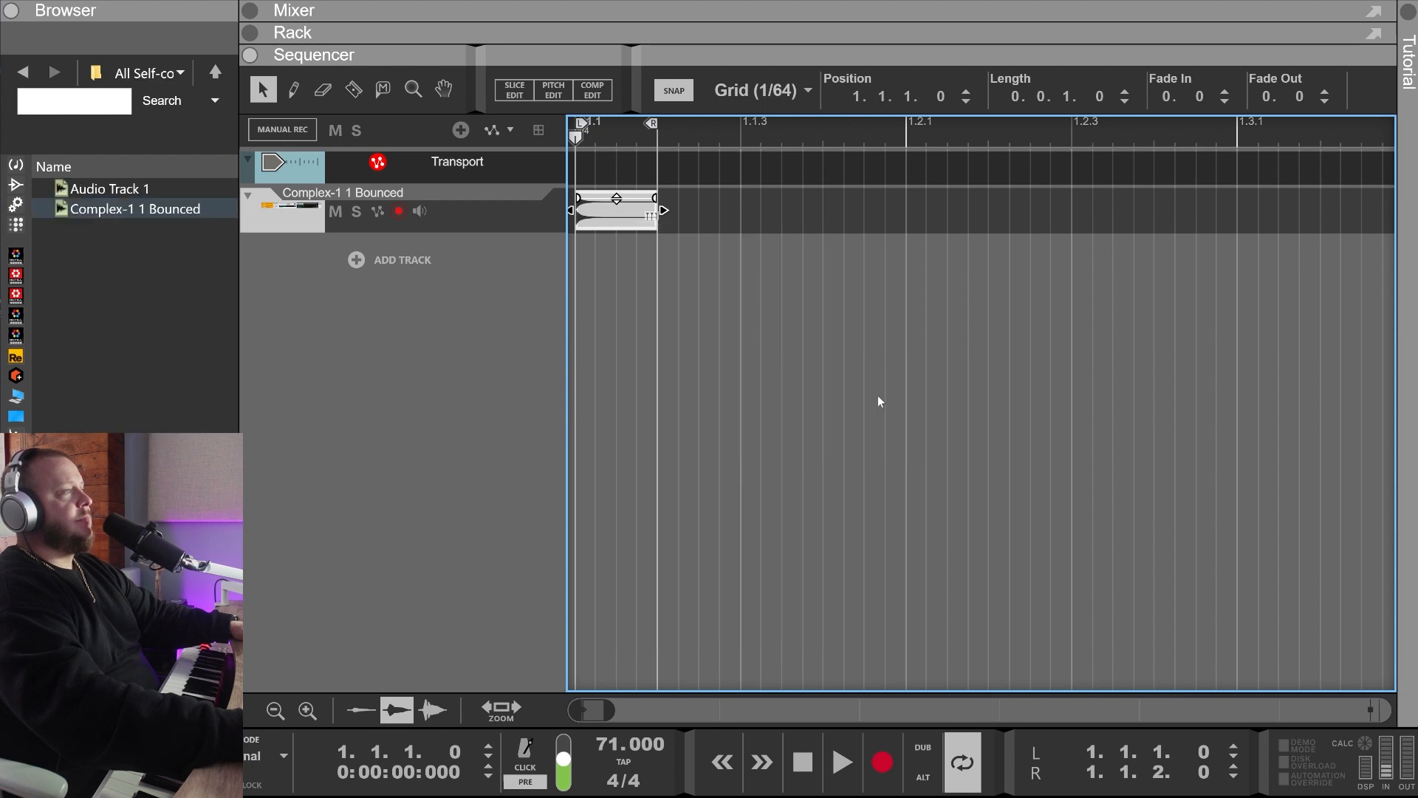
pyautogui.click(83, 210)
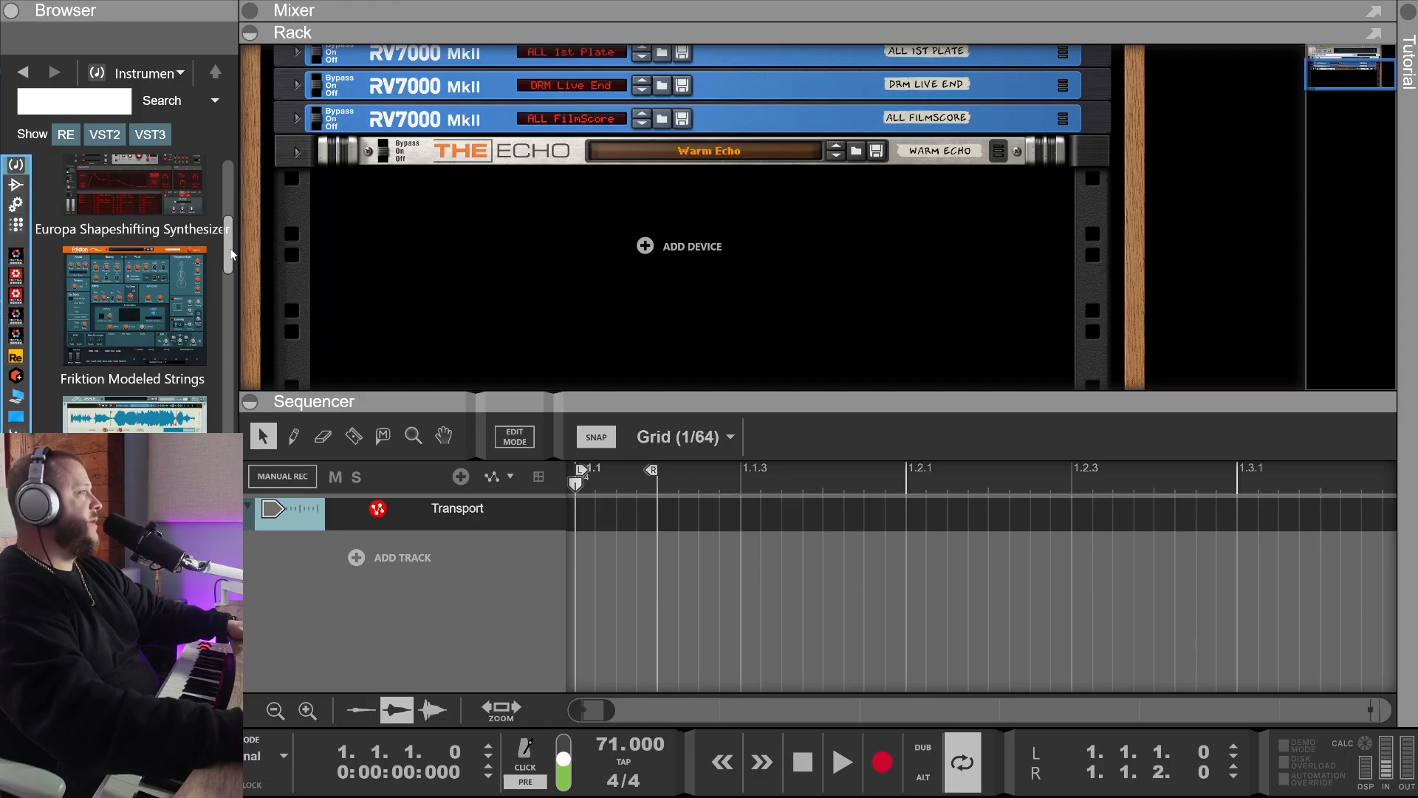
# Add a Mimic Creative Sampler to the rack, enlarge the rack area, and reset the device to its Init Patch
pyautogui.moveTo(231, 254); pyautogui.dragTo(223, 386)
pyautogui.moveTo(152, 244); pyautogui.dragTo(1235, 277)
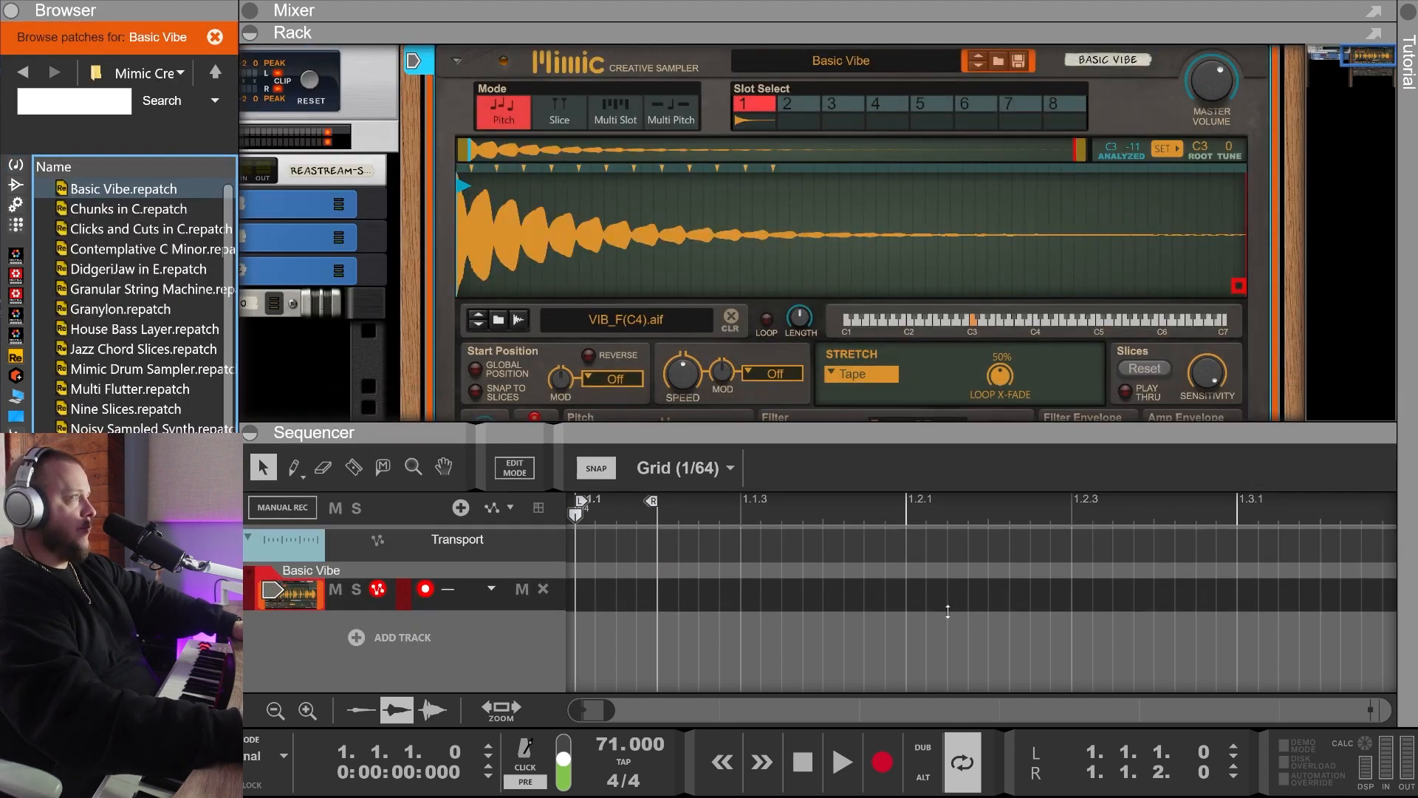
pyautogui.moveTo(948, 432); pyautogui.dragTo(947, 612)
pyautogui.rightClick(545, 73)
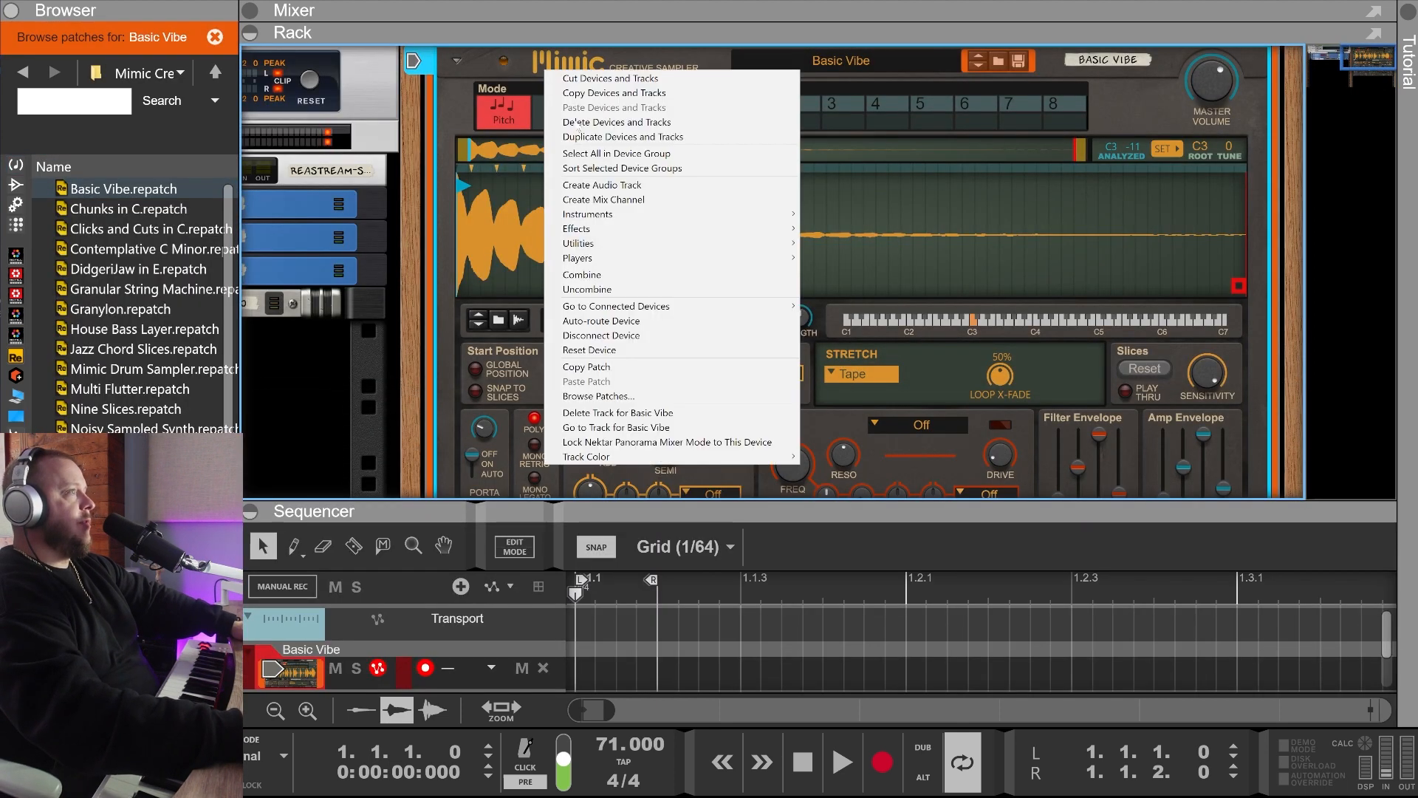
pyautogui.click(623, 353)
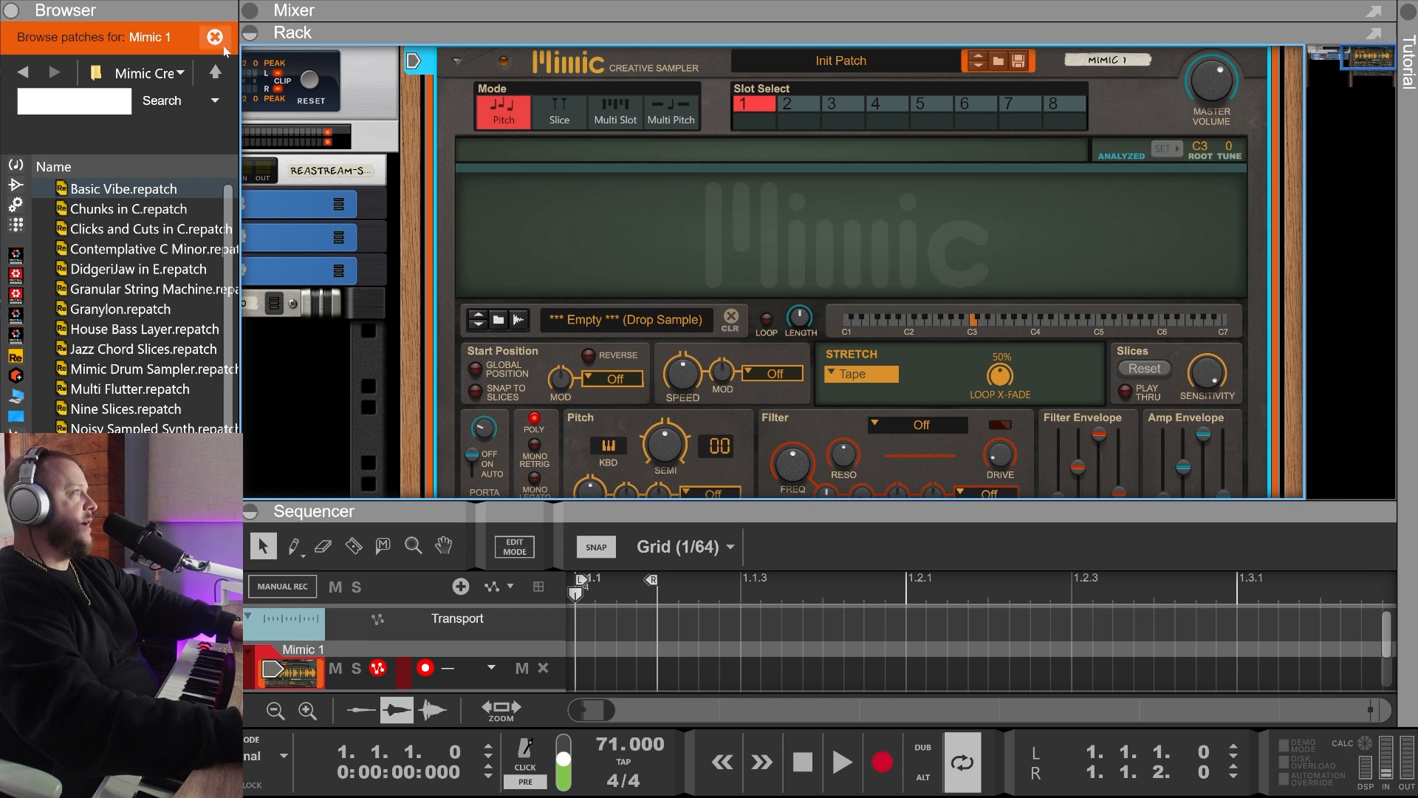
# Load the Complex-1 1 Bounced sample into Mimic's slot 1 and audition it across the keyboard
pyautogui.click(215, 37)
pyautogui.click(22, 72)
pyautogui.click(23, 72)
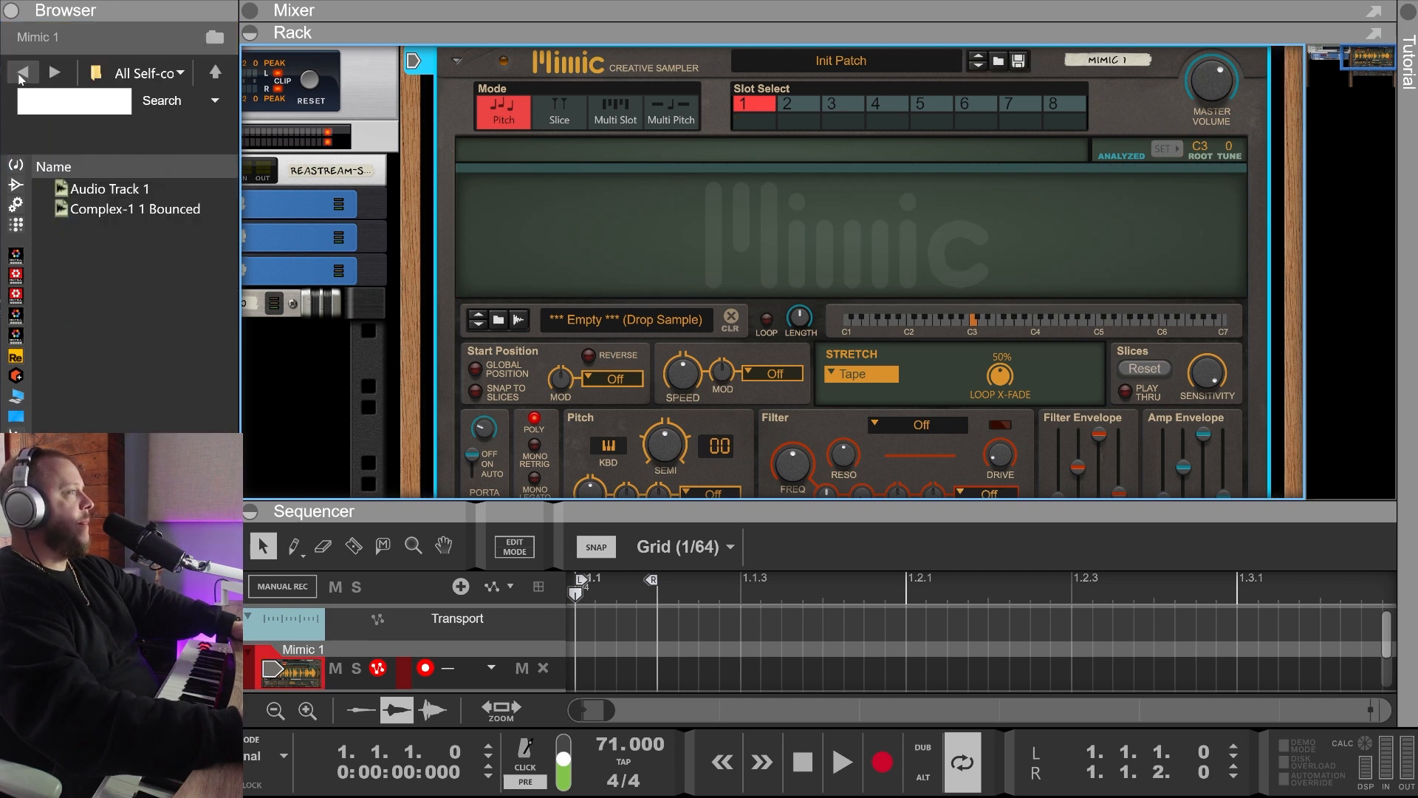
pyautogui.moveTo(118, 209); pyautogui.dragTo(698, 237)
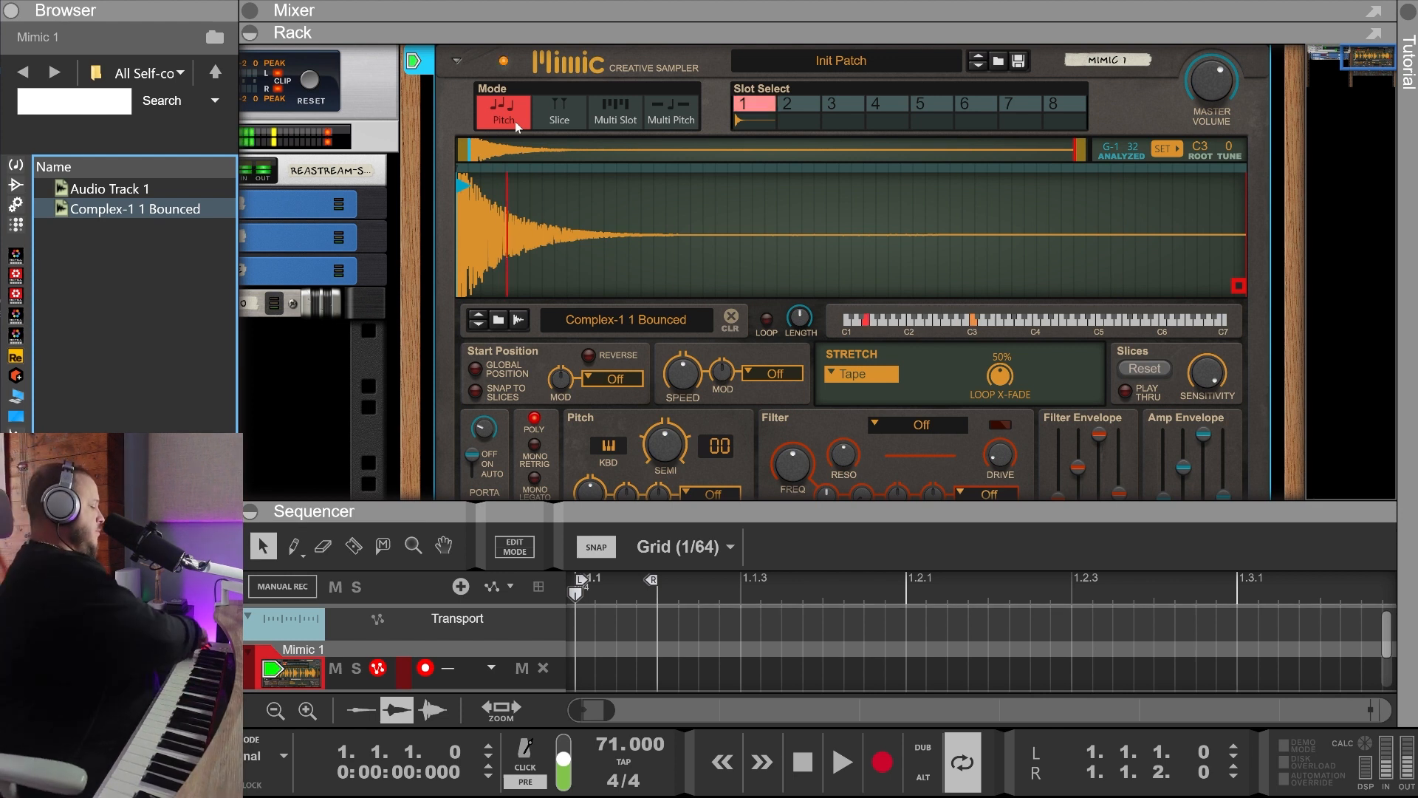
pyautogui.click(631, 213)
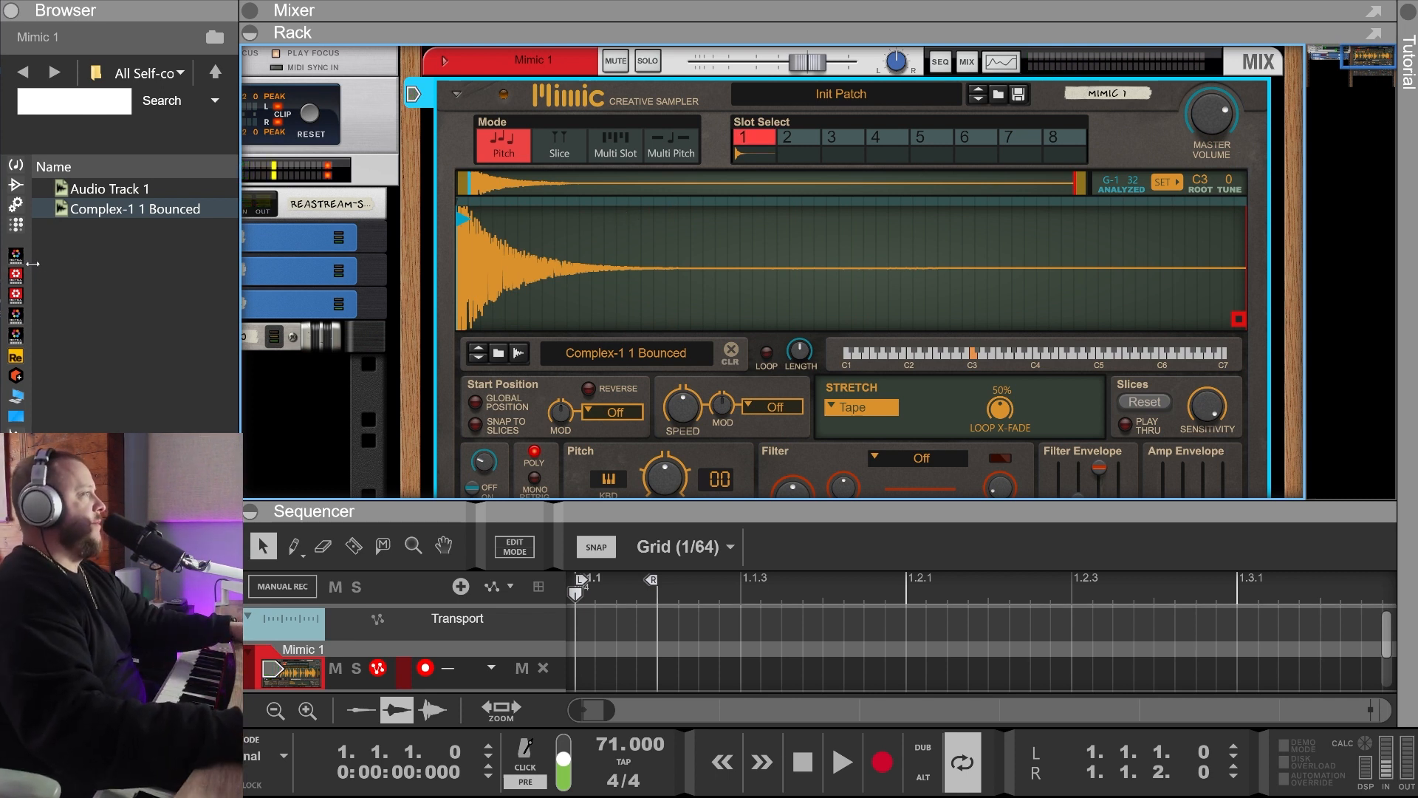
# Widen the browser to show its category names and look through the Reason Studios effects
pyautogui.moveTo(33, 263); pyautogui.dragTo(154, 263)
pyautogui.click(62, 189)
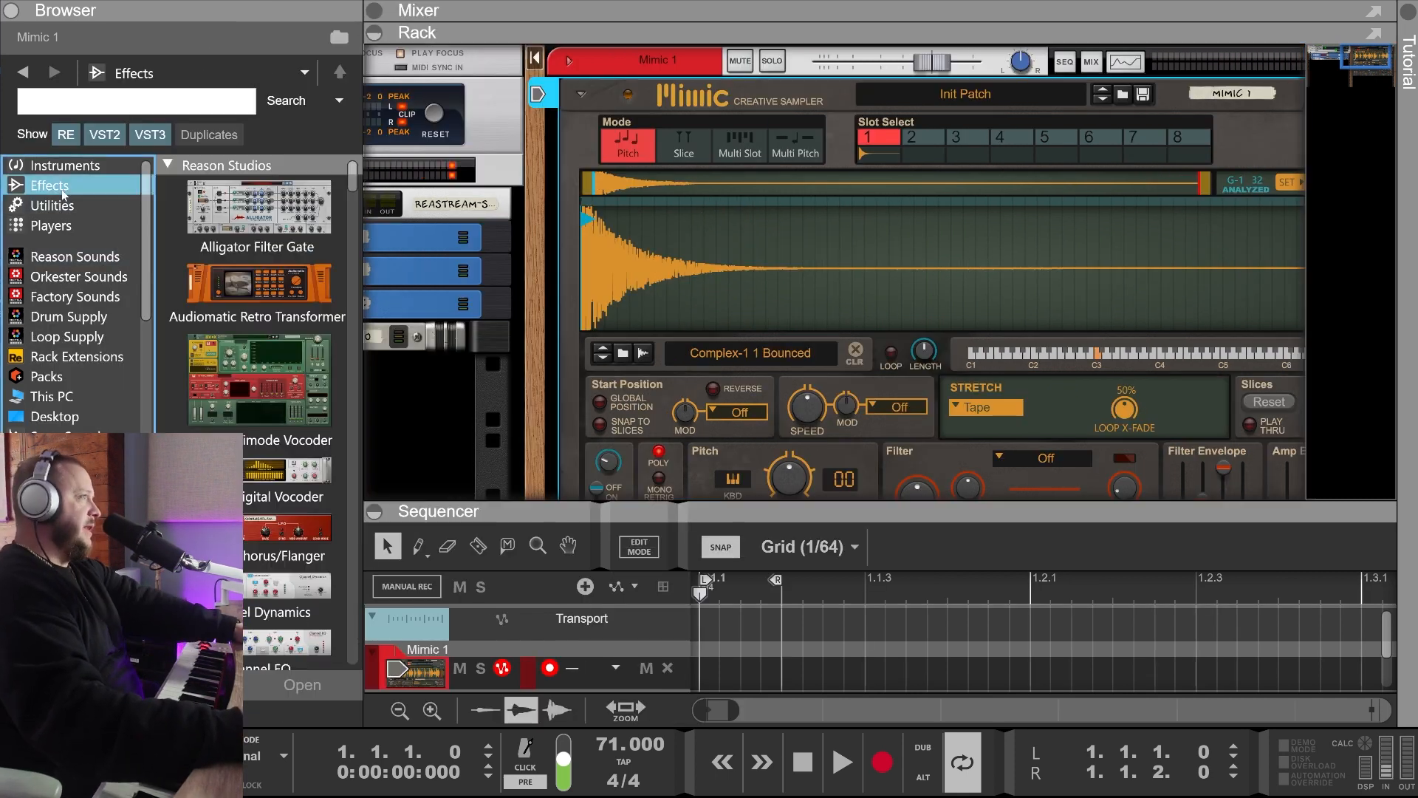
pyautogui.scroll(-3, 252, 436)
pyautogui.click(252, 425)
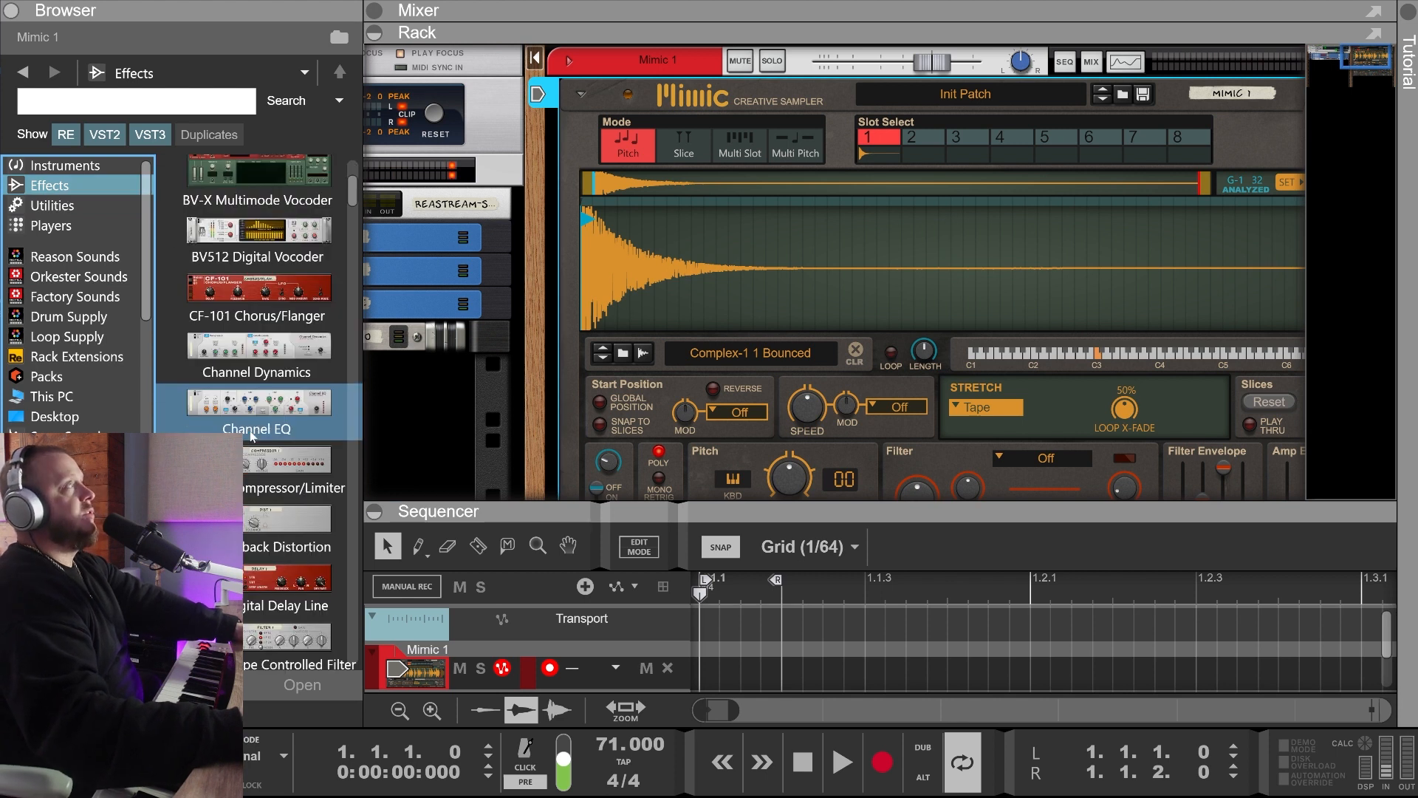
pyautogui.scroll(3, 270, 427)
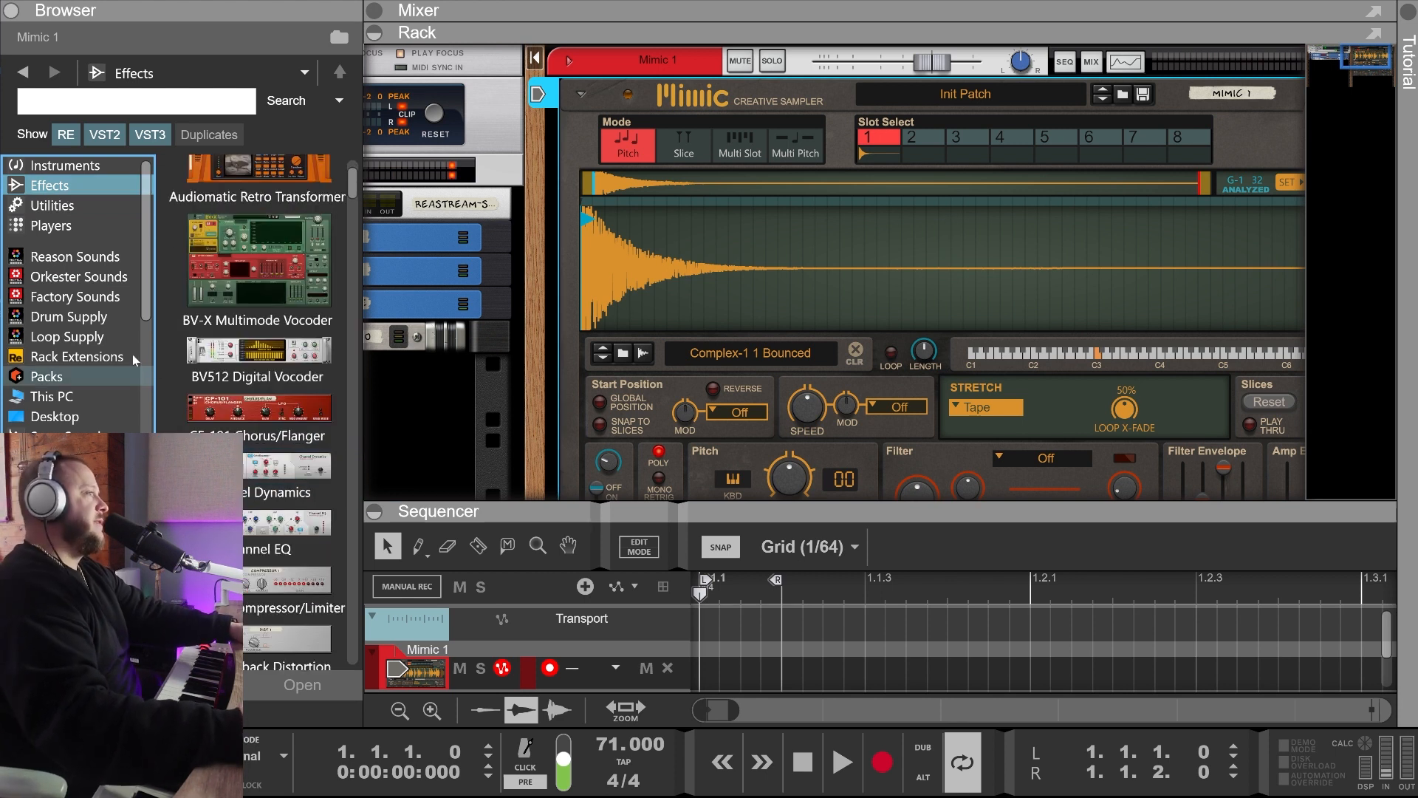
# Add a Drum Sequencer player to the Mimic and reset it to its Init Patch
pyautogui.click(107, 167)
pyautogui.click(51, 226)
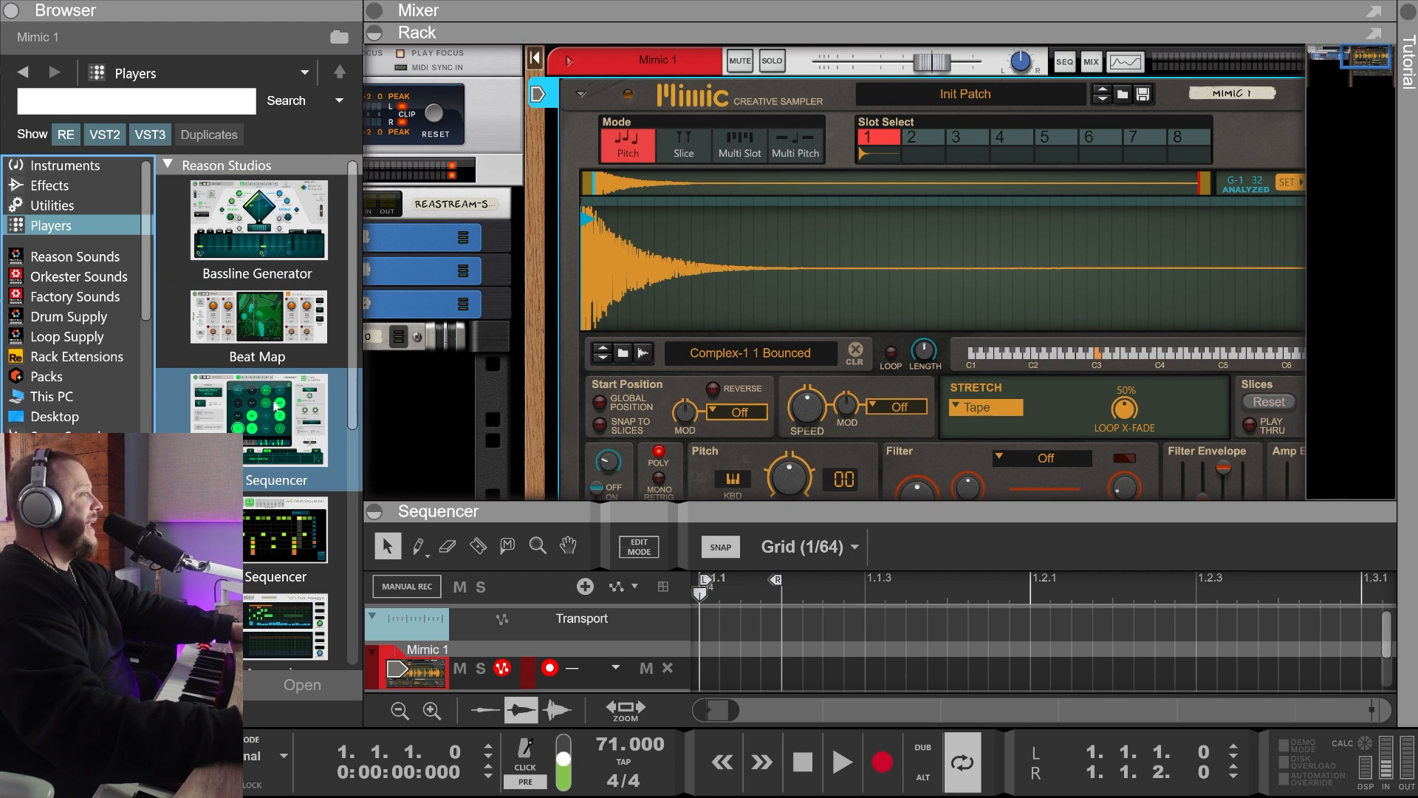
pyautogui.scroll(-3, 284, 453)
pyautogui.click(283, 453)
pyautogui.scroll(2, 288, 503)
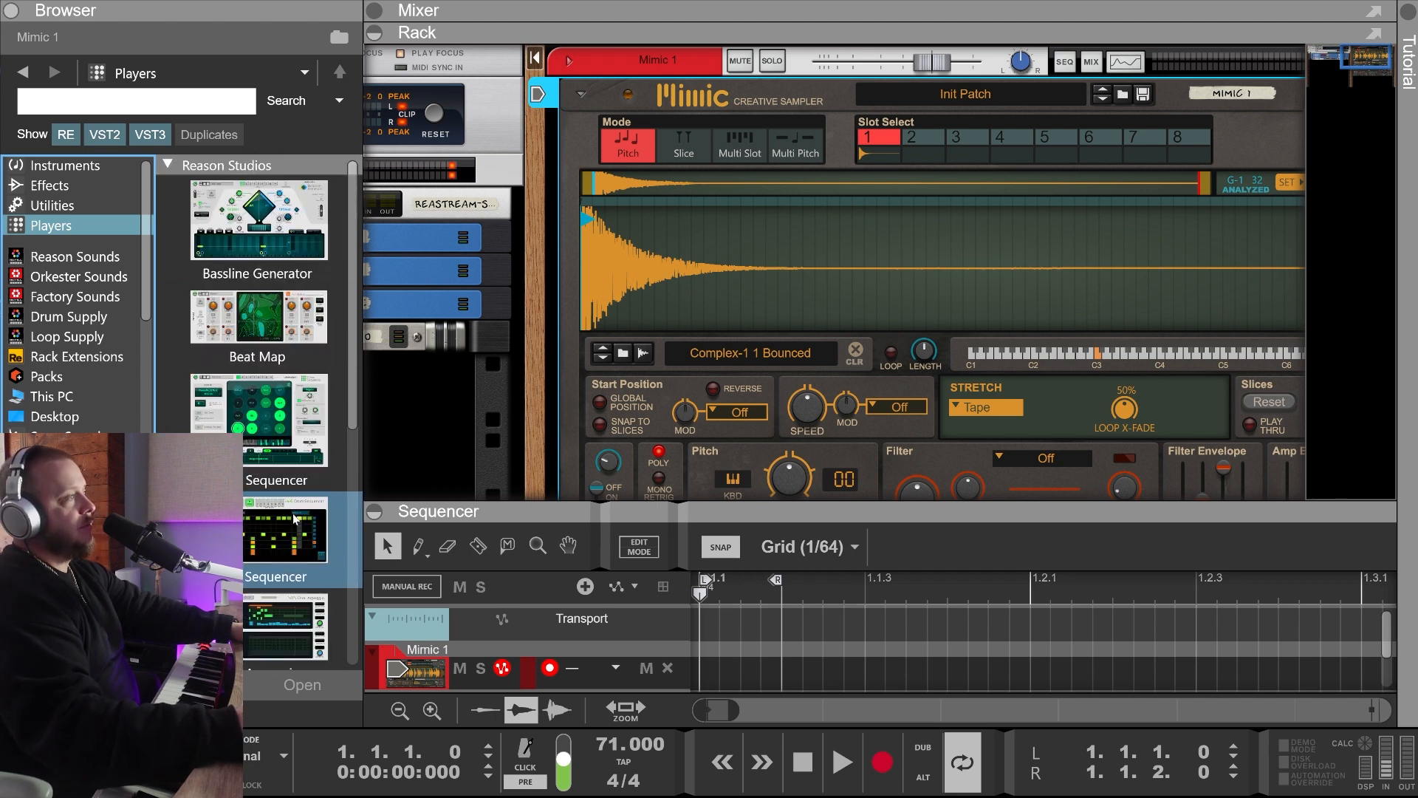
pyautogui.scroll(-4, 274, 369)
pyautogui.click(264, 284)
pyautogui.moveTo(265, 284); pyautogui.dragTo(892, 111)
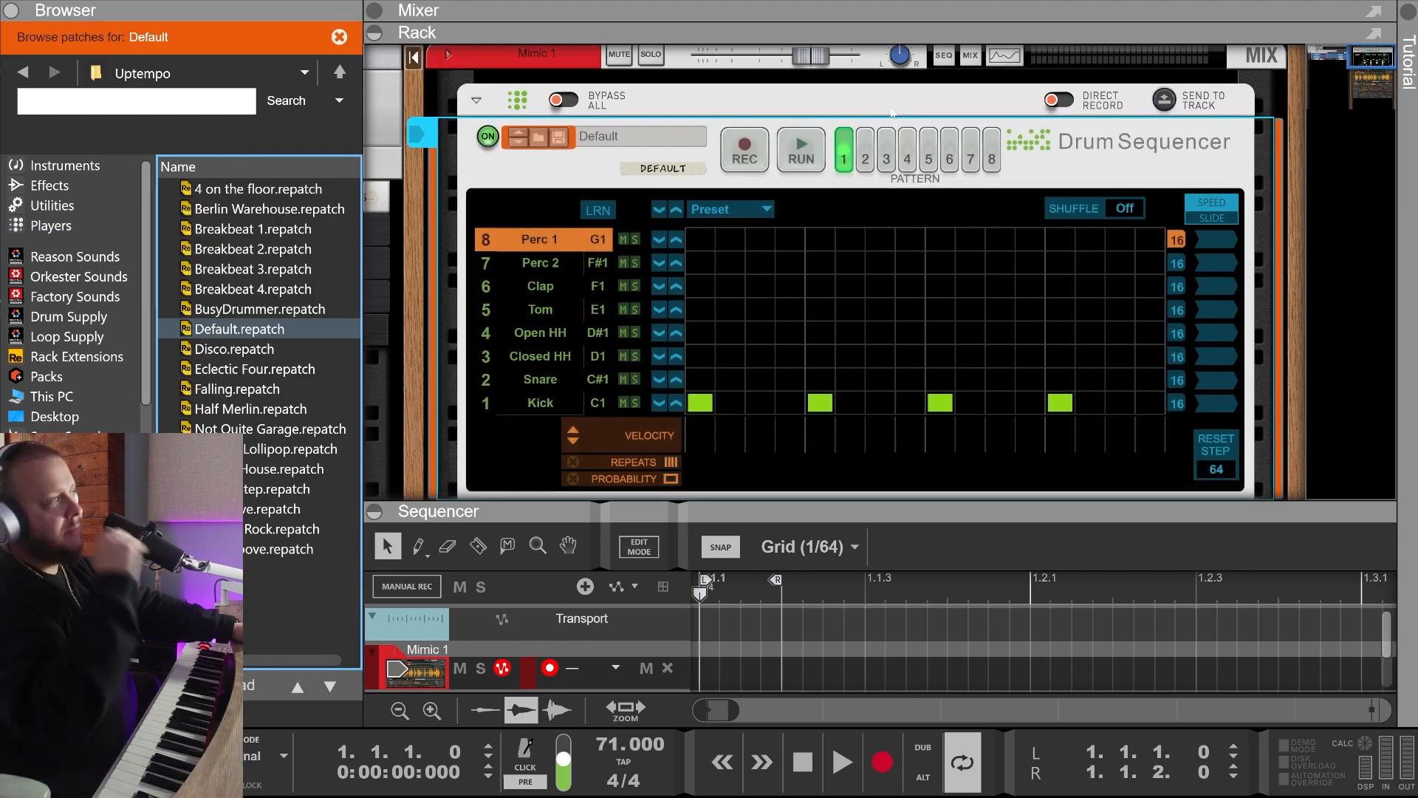
pyautogui.rightClick(588, 164)
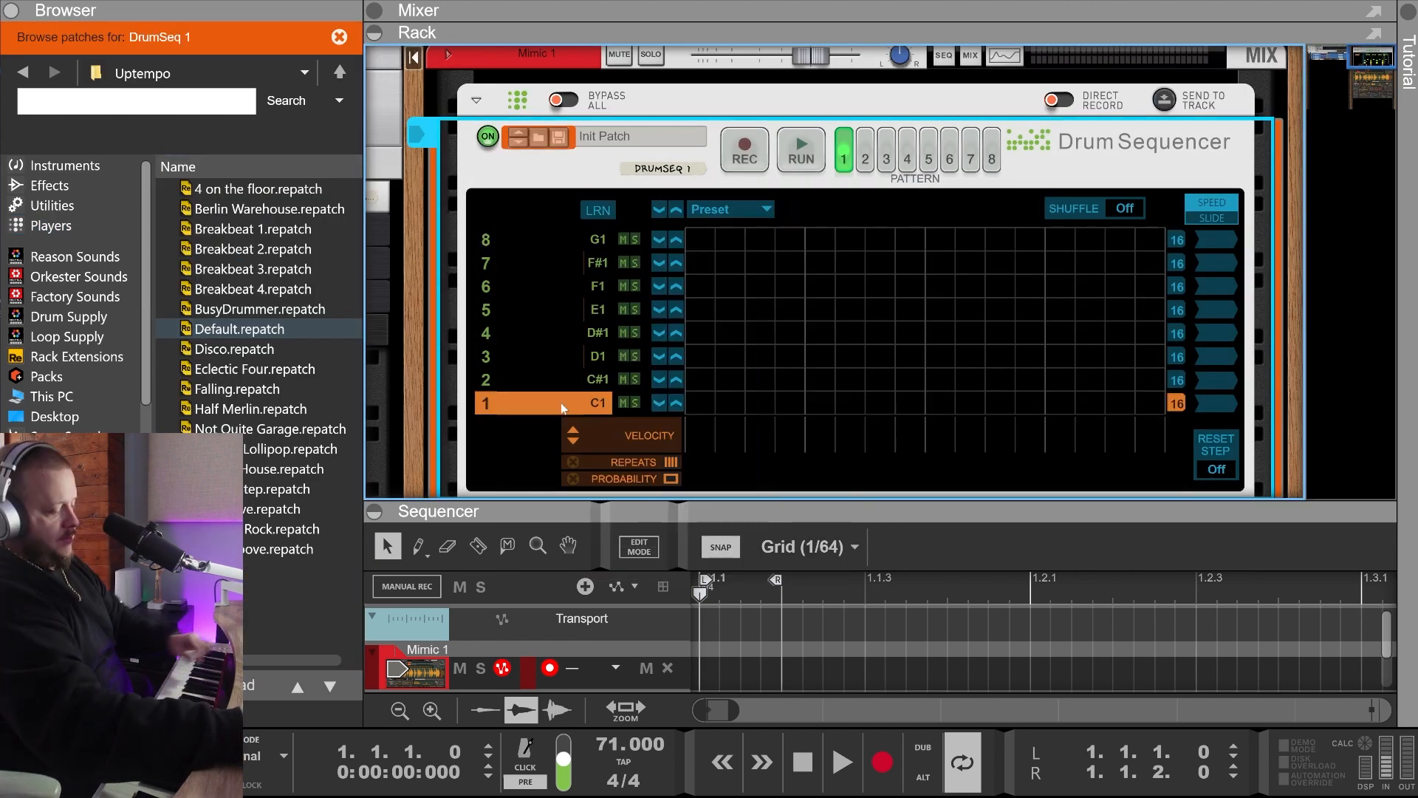
# Fill all 16 steps of lane 1 in the Drum Sequencer and play the pattern briefly
pyautogui.click(630, 449)
pyautogui.click(700, 405)
pyautogui.click(732, 405)
pyautogui.click(762, 404)
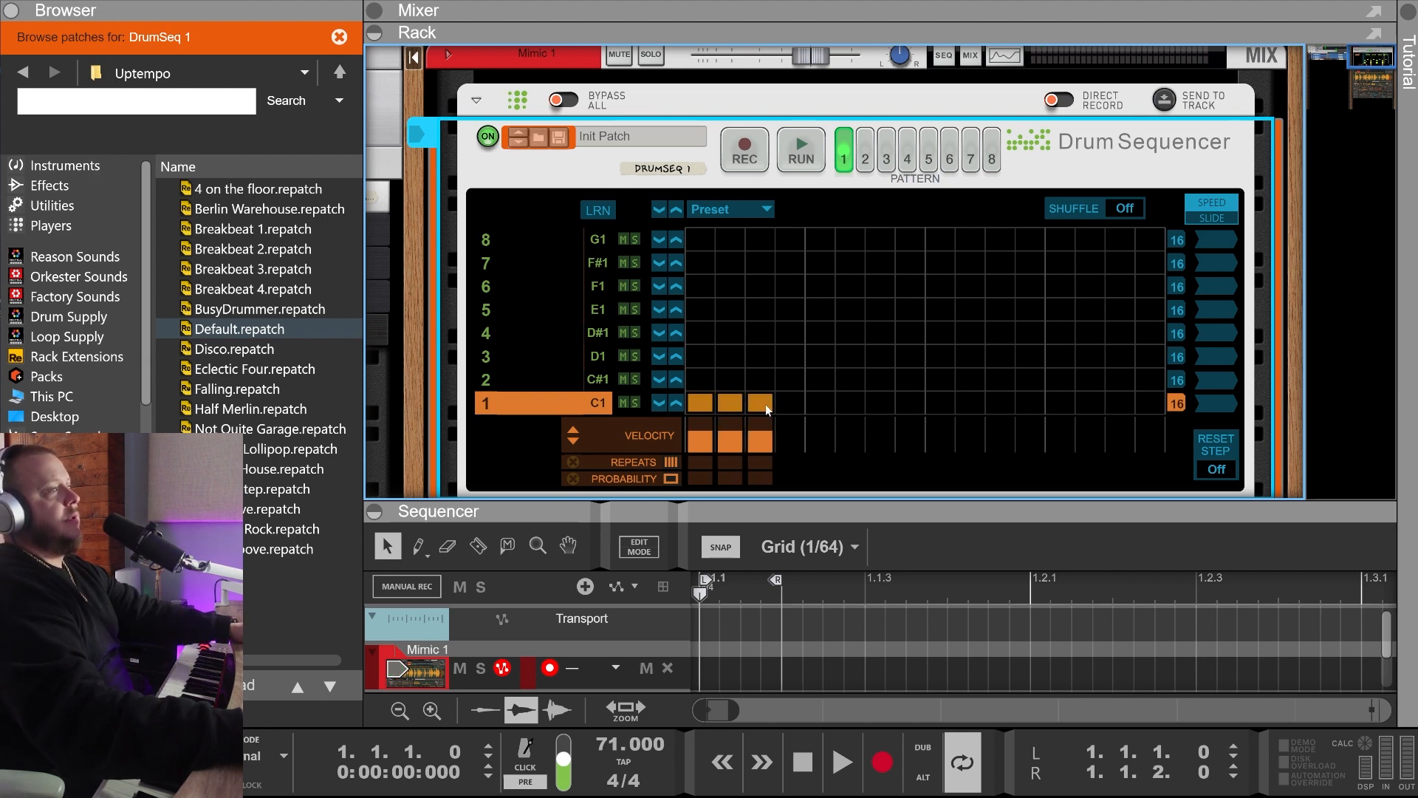
pyautogui.click(785, 406)
pyautogui.click(818, 408)
pyautogui.moveTo(818, 408); pyautogui.dragTo(1150, 404)
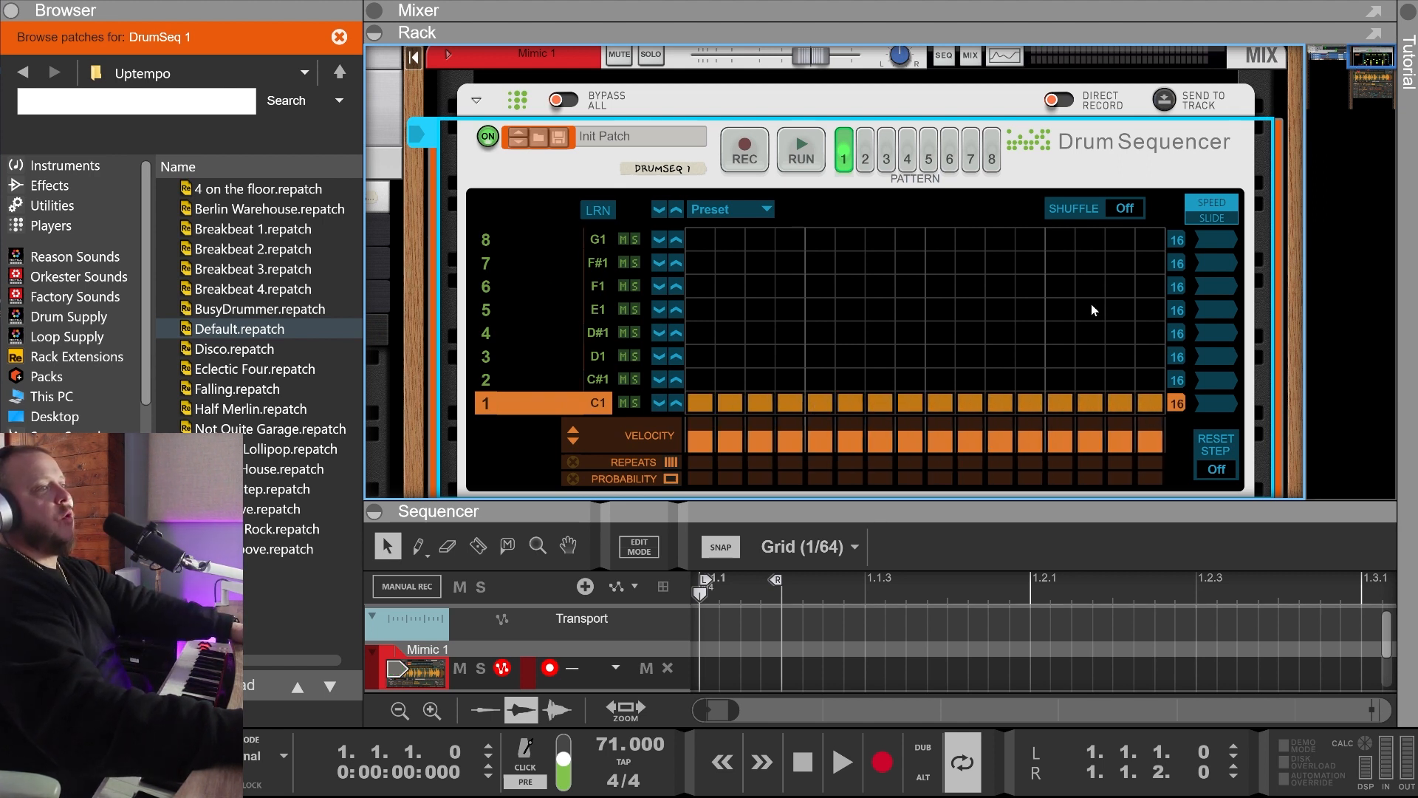
pyautogui.press('space')
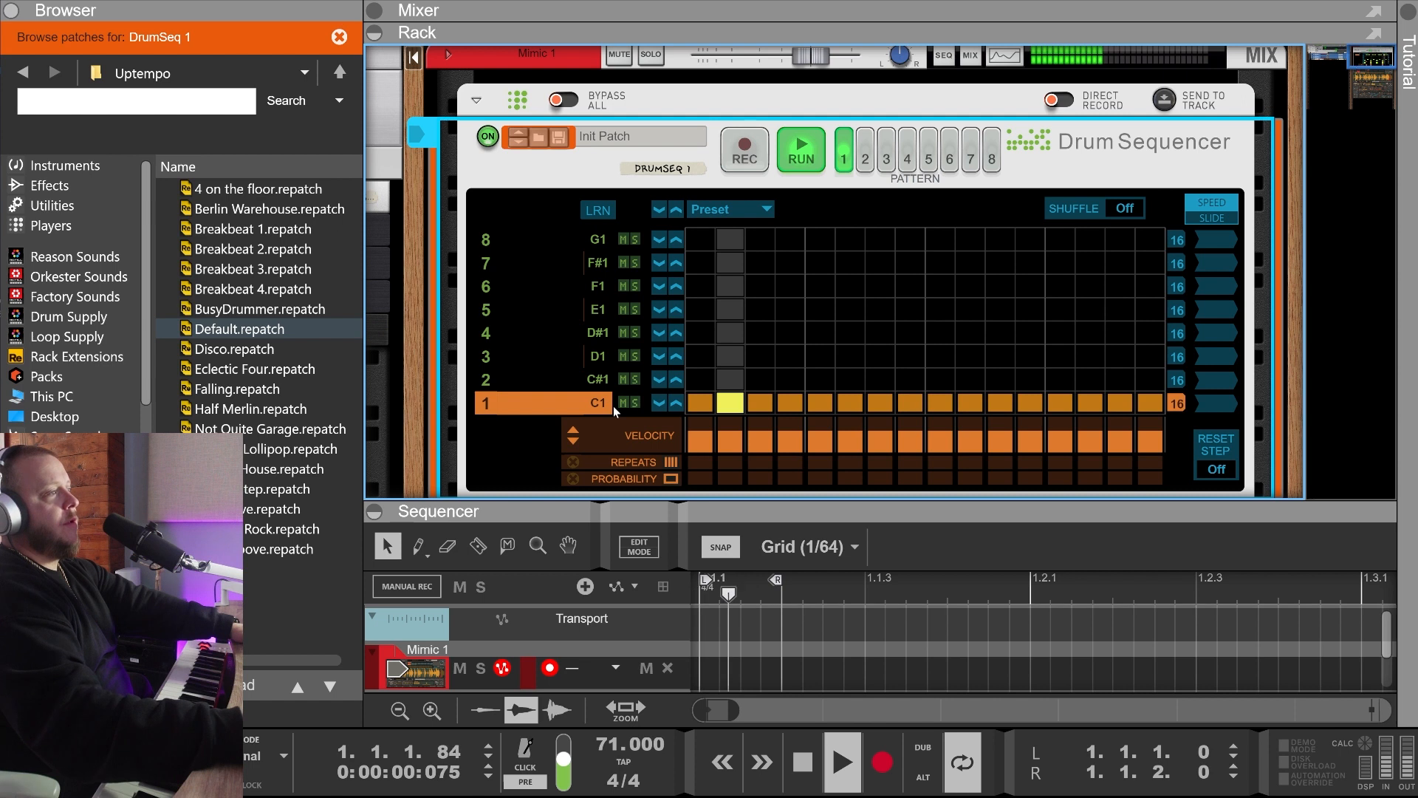
pyautogui.press('space')
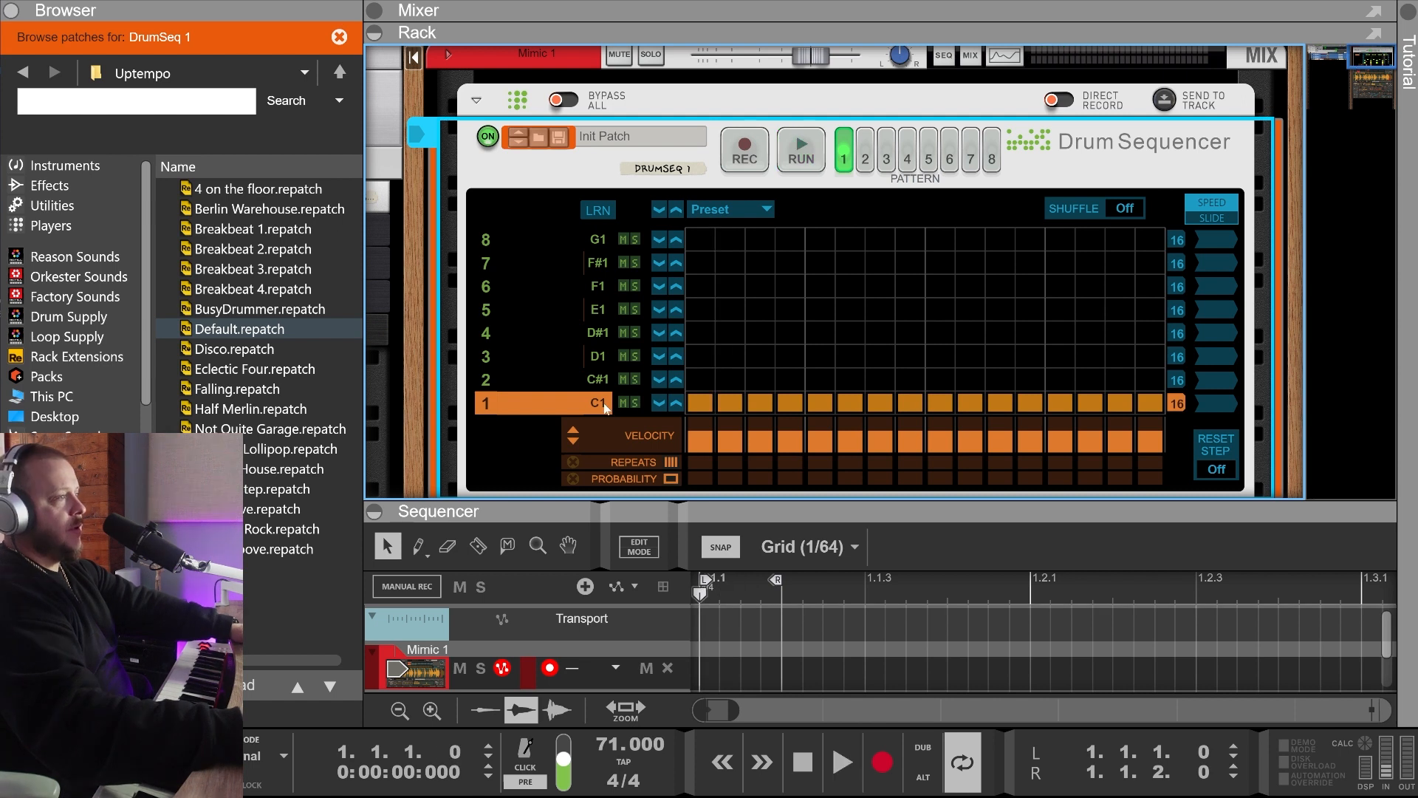
# Set lane 1's trigger note to C3 with note learn and play the pattern
pyautogui.click(606, 209)
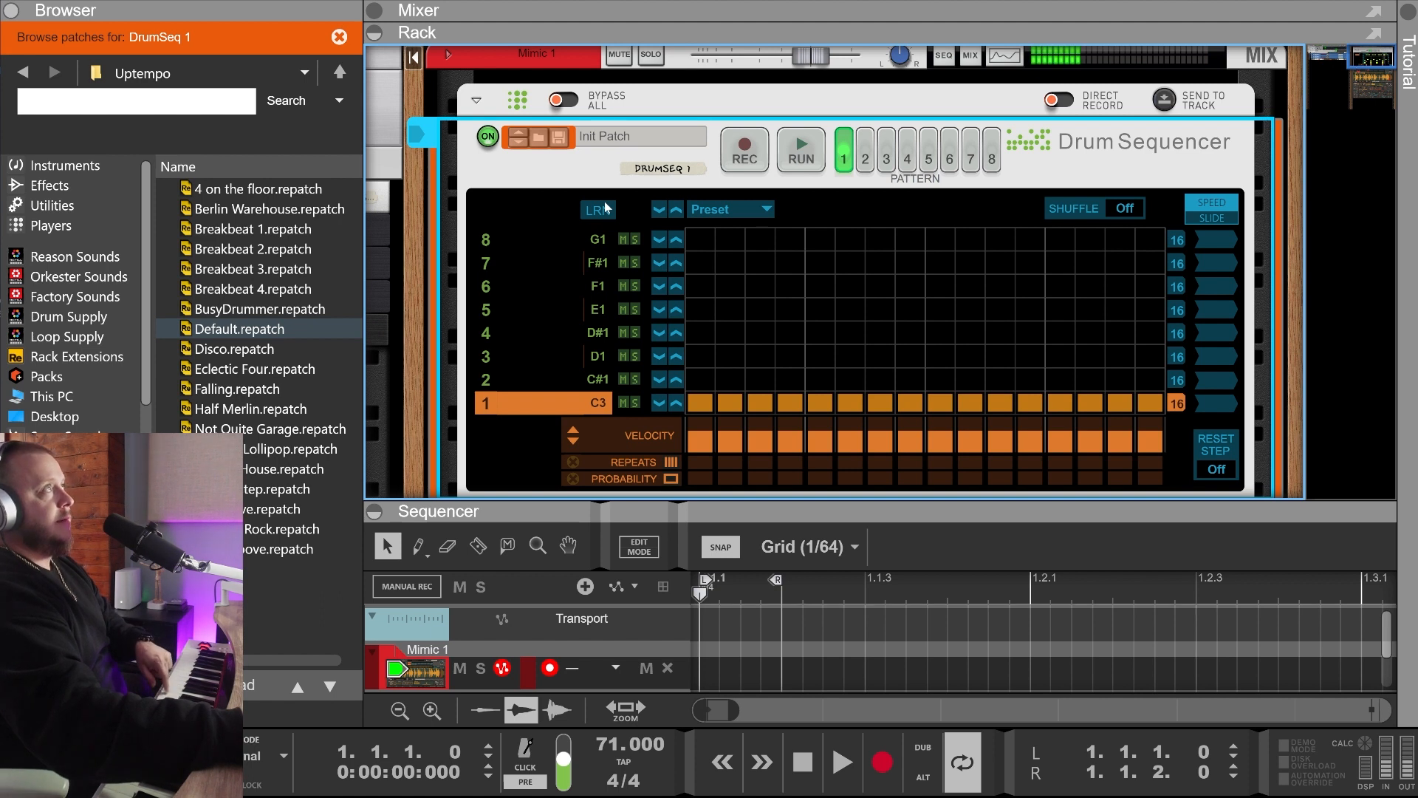
pyautogui.press('space')
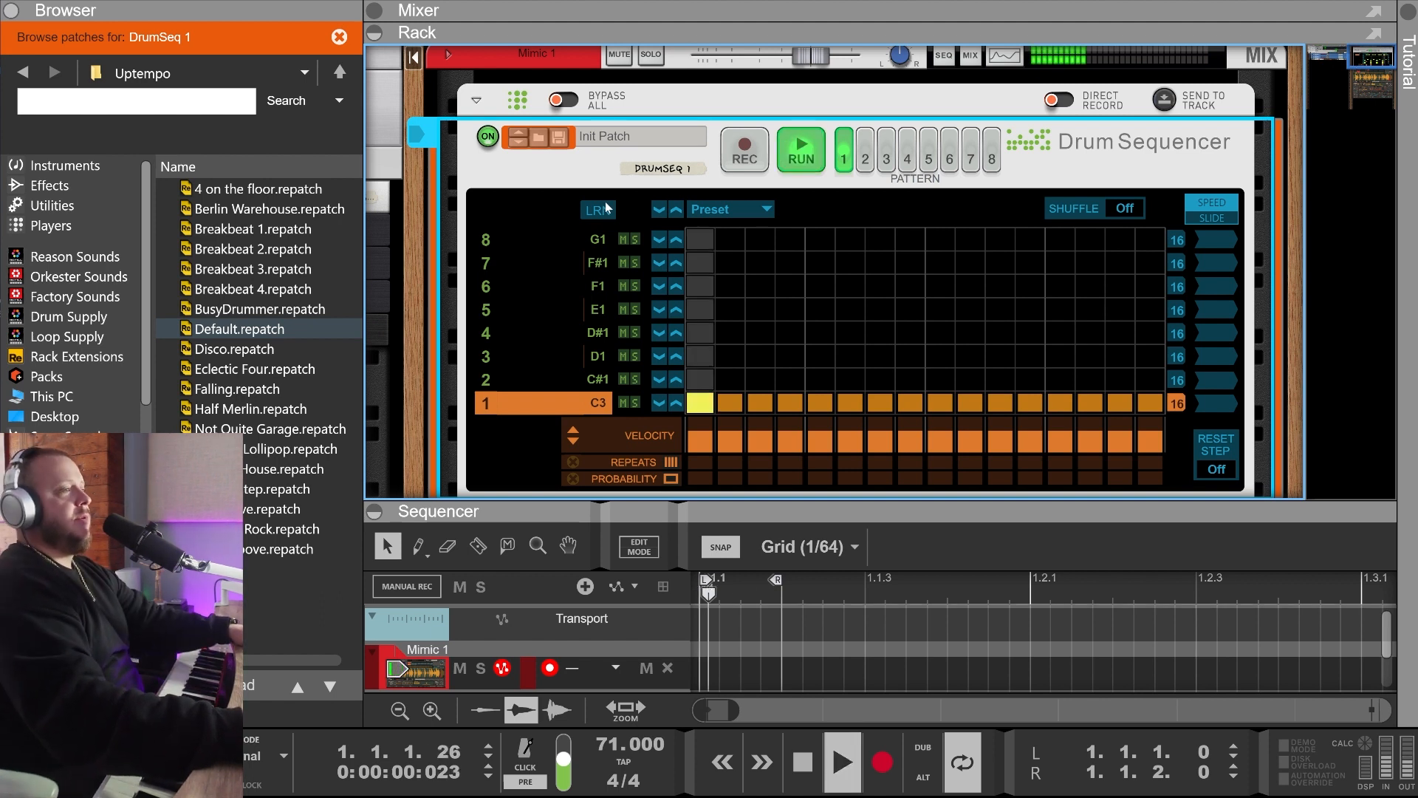
pyautogui.press('space')
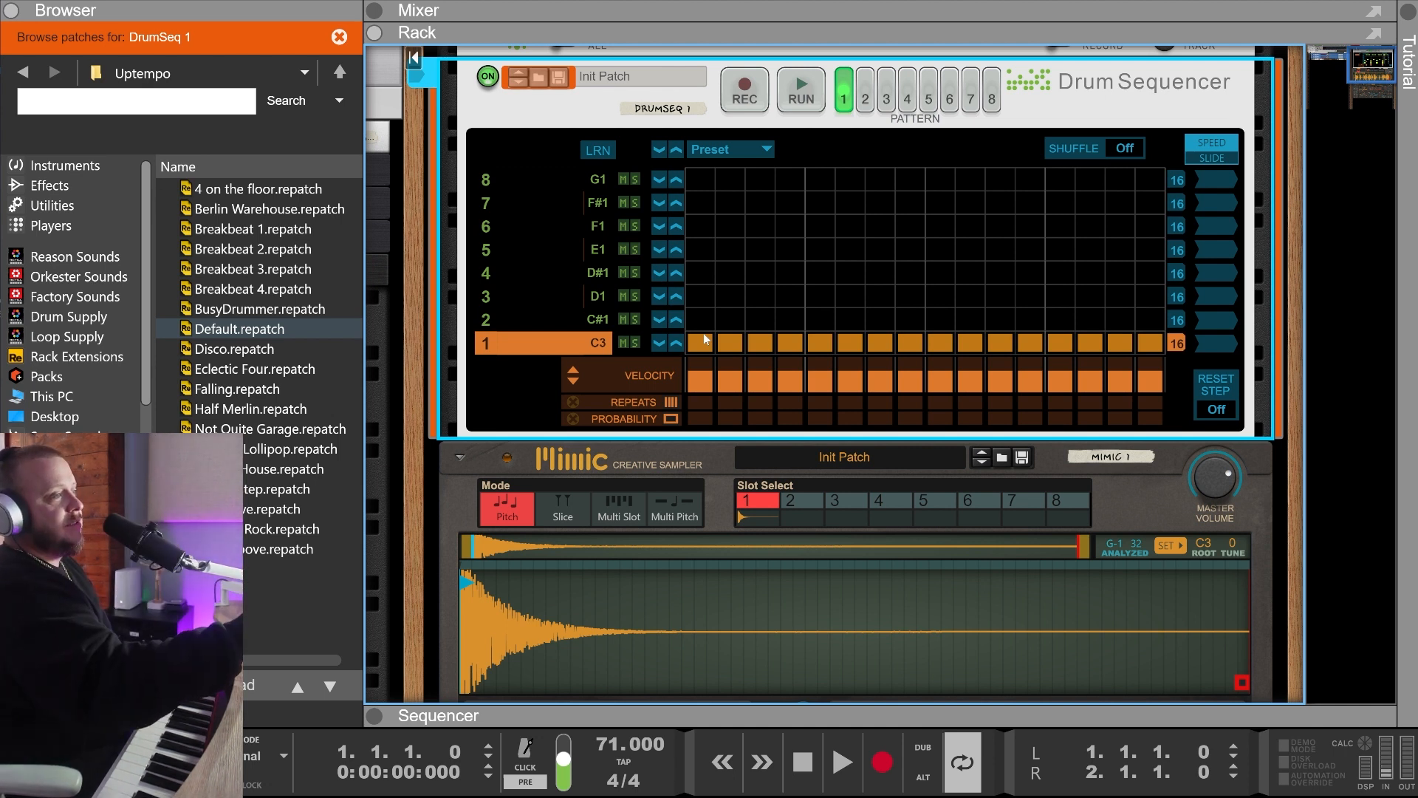
# Use note learn to assign lanes 2 through 8 the notes A#2, G#2, F#2, E2, D2, C2 and G1
pyautogui.scroll(-1, 669, 543)
pyautogui.scroll(1, 658, 567)
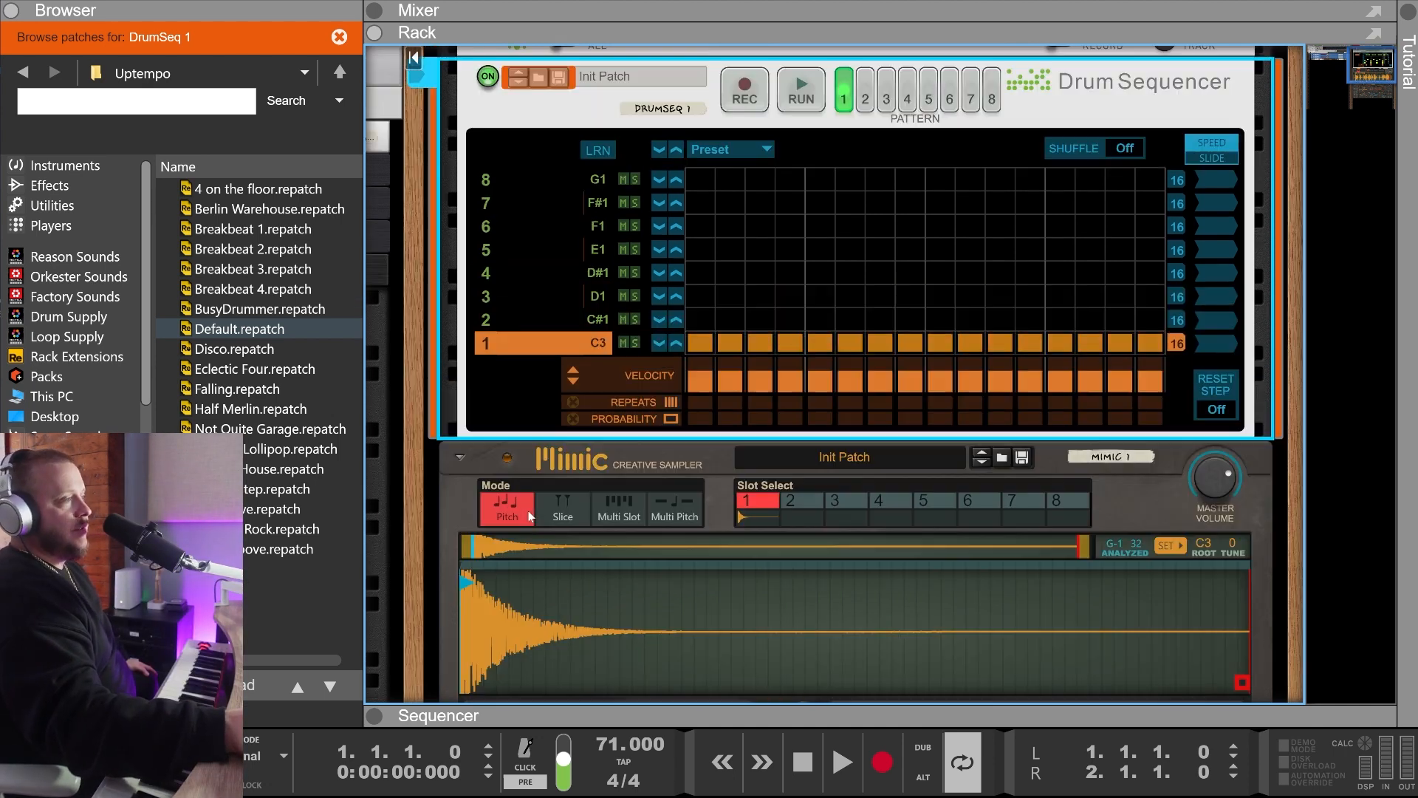
pyautogui.click(526, 514)
pyautogui.scroll(1, 730, 559)
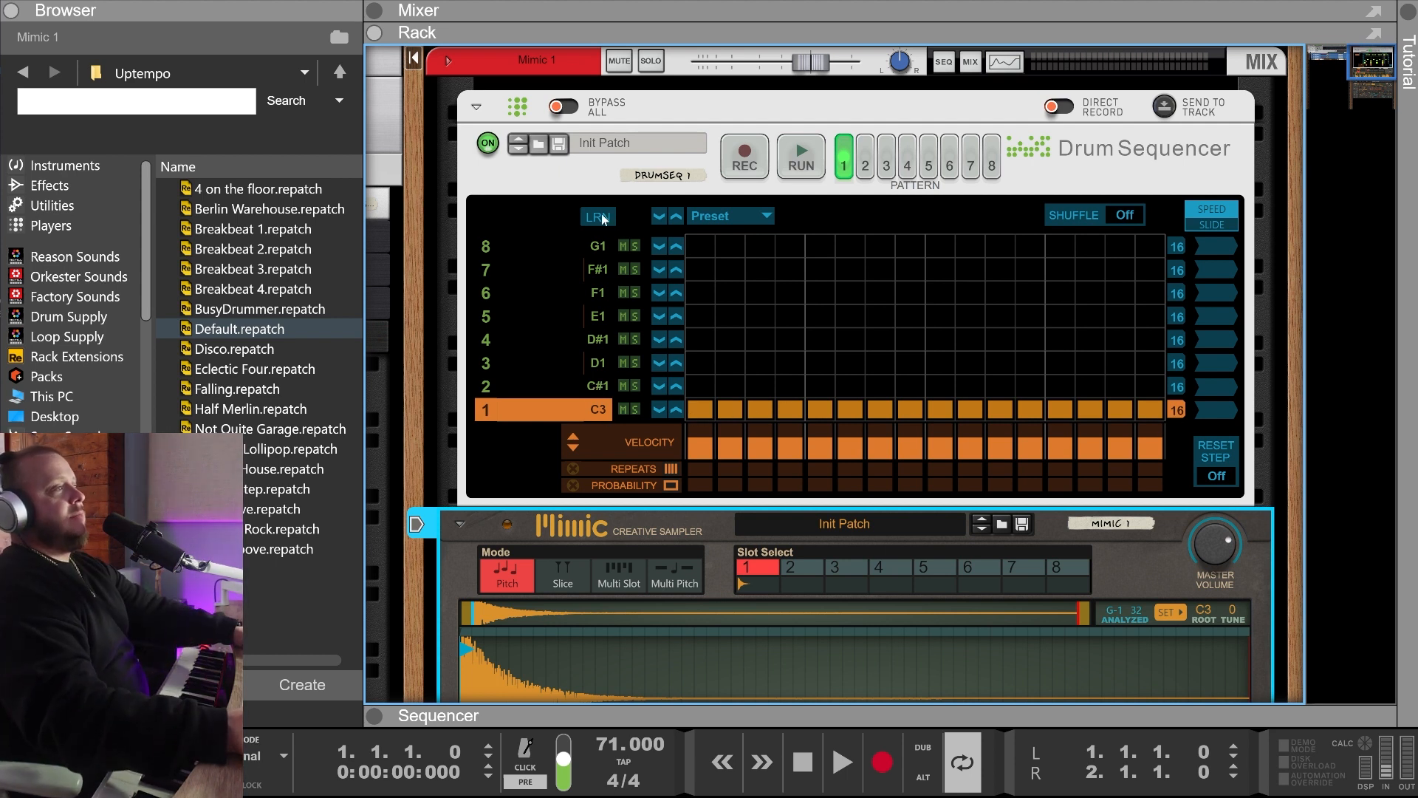
pyautogui.click(604, 416)
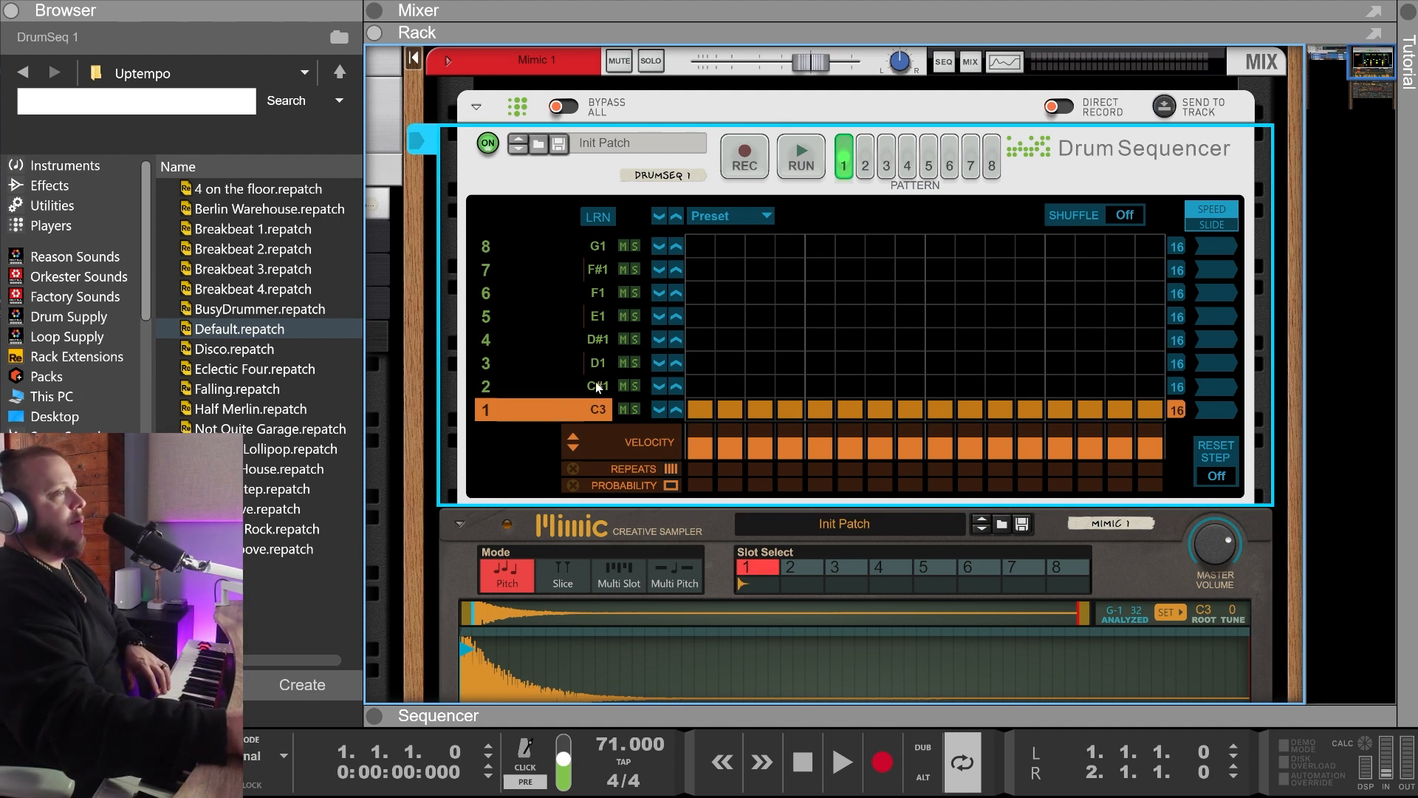
pyautogui.click(602, 218)
pyautogui.click(601, 392)
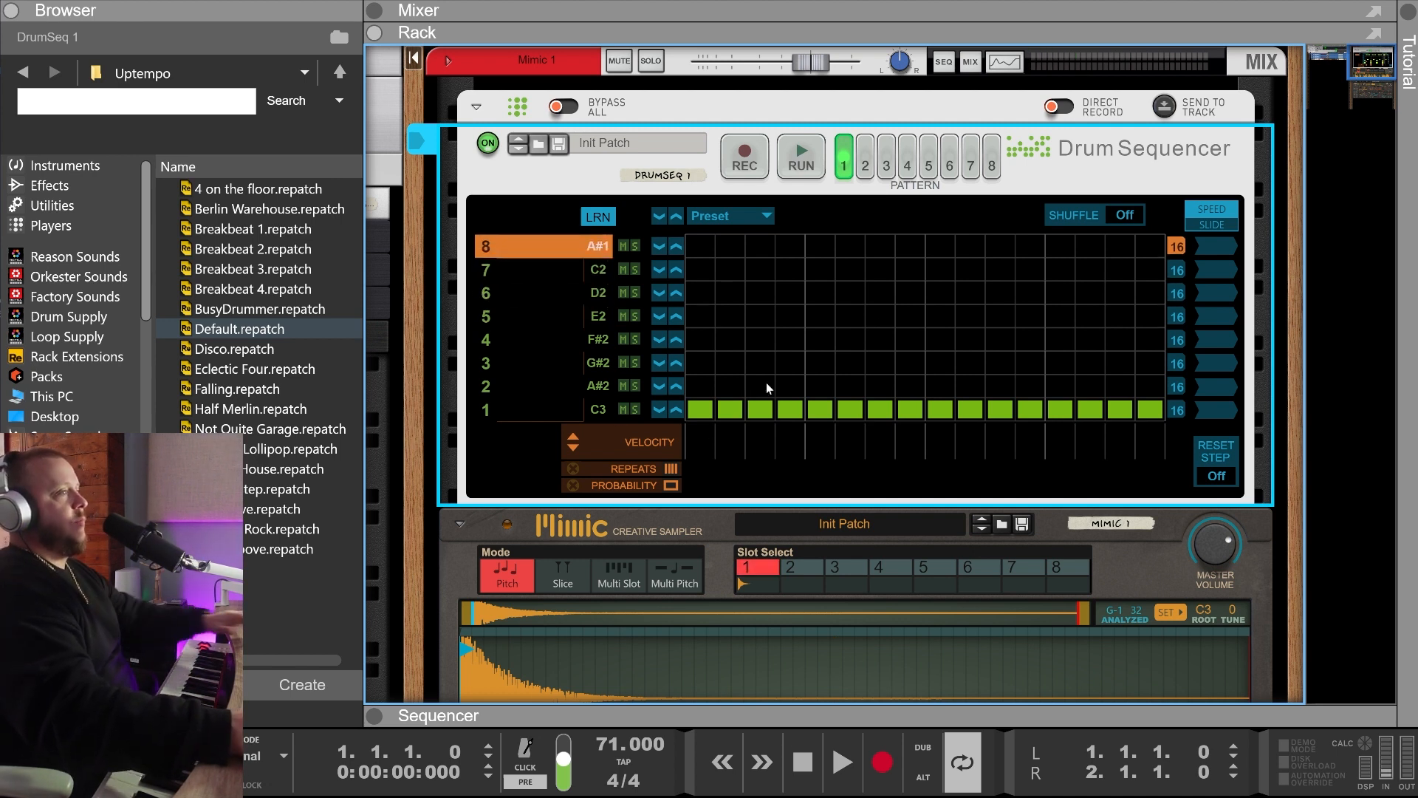
# Clear steps 13 to 16 on lane 1 and replace its step 8 with a four-repeat hit on lane 8
pyautogui.moveTo(1051, 415); pyautogui.dragTo(1141, 415)
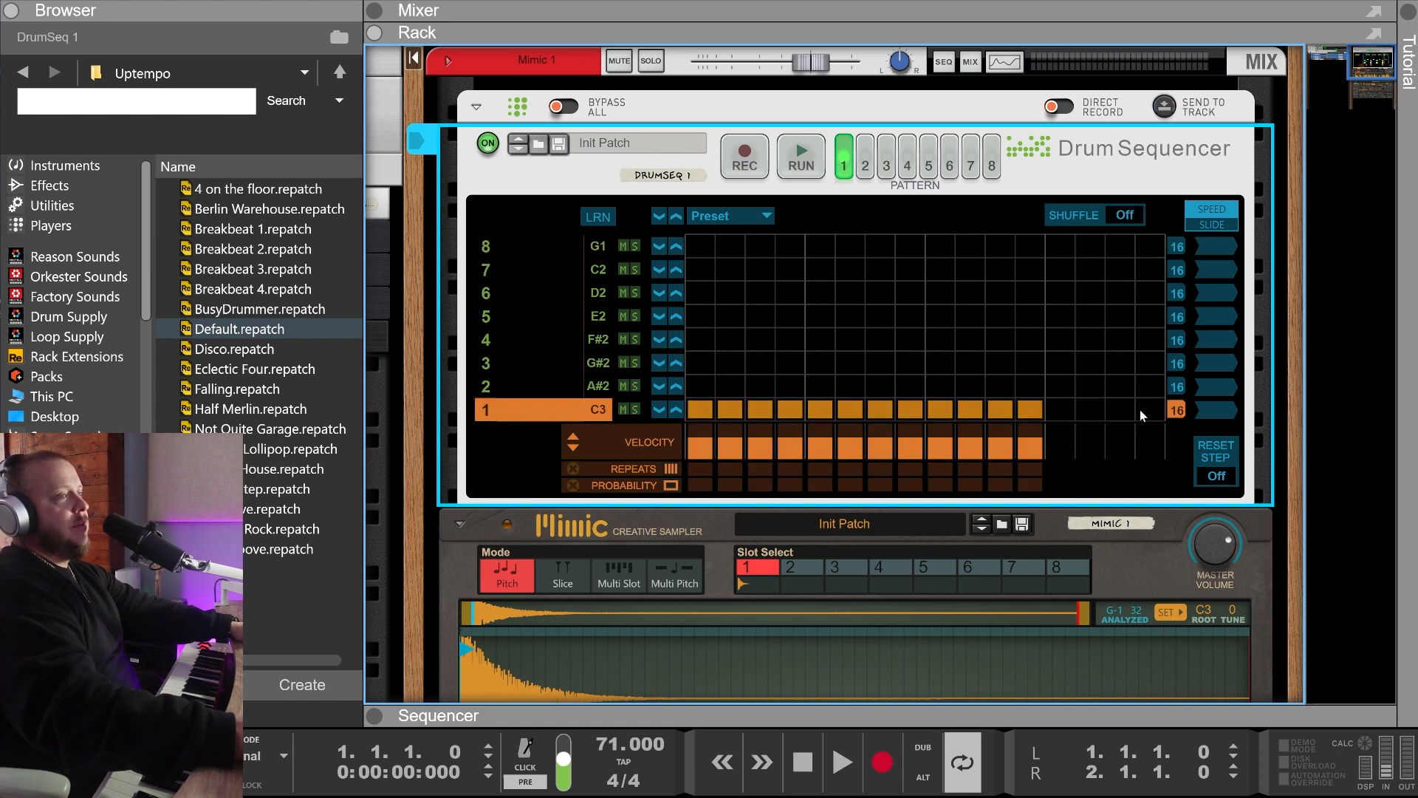
pyautogui.click(908, 252)
pyautogui.moveTo(912, 461); pyautogui.dragTo(917, 437)
pyautogui.click(916, 412)
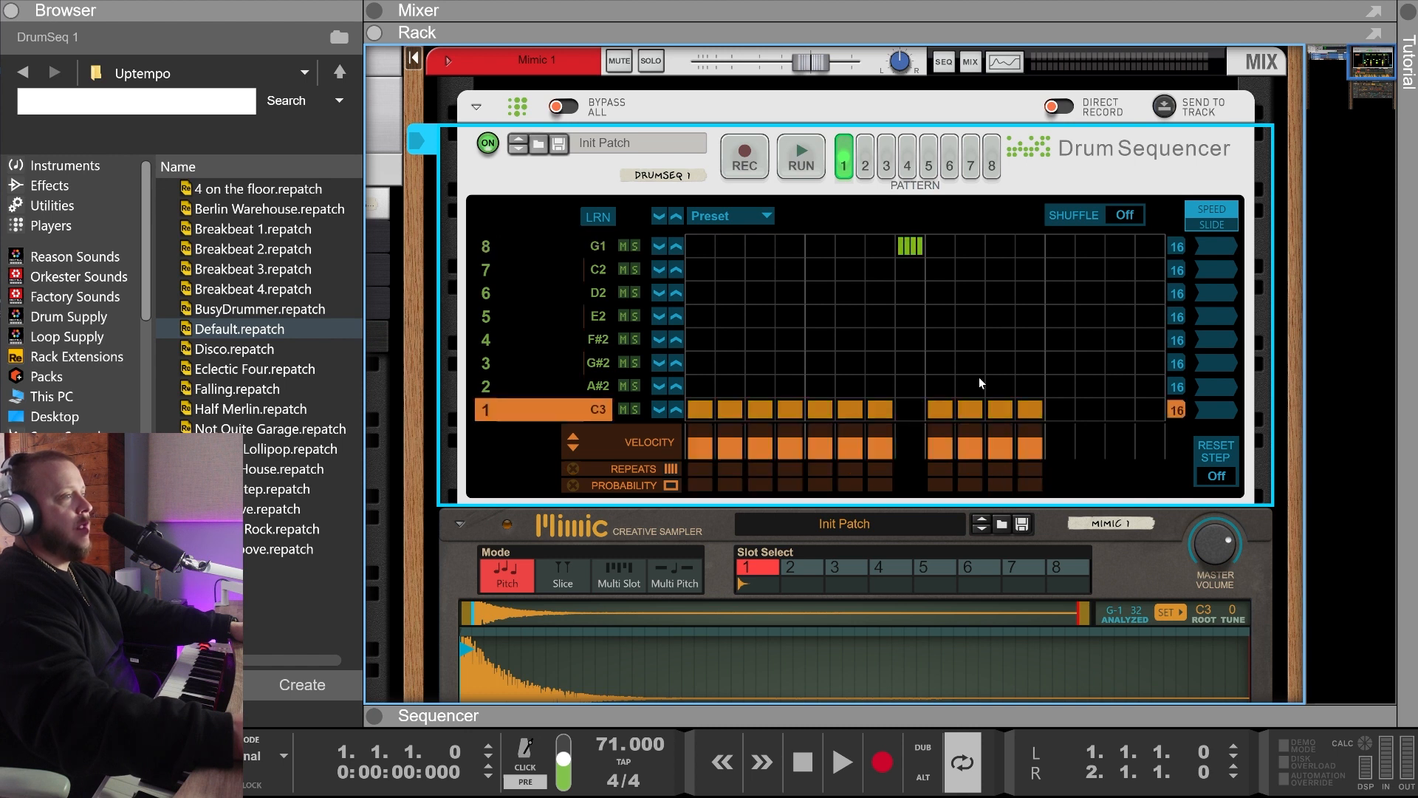
# Place single hits on steps 13 to 16 across lanes 2 to 5 and play the pattern
pyautogui.click(1058, 384)
pyautogui.click(1090, 363)
pyautogui.click(1120, 339)
pyautogui.click(1149, 316)
pyautogui.press('space')
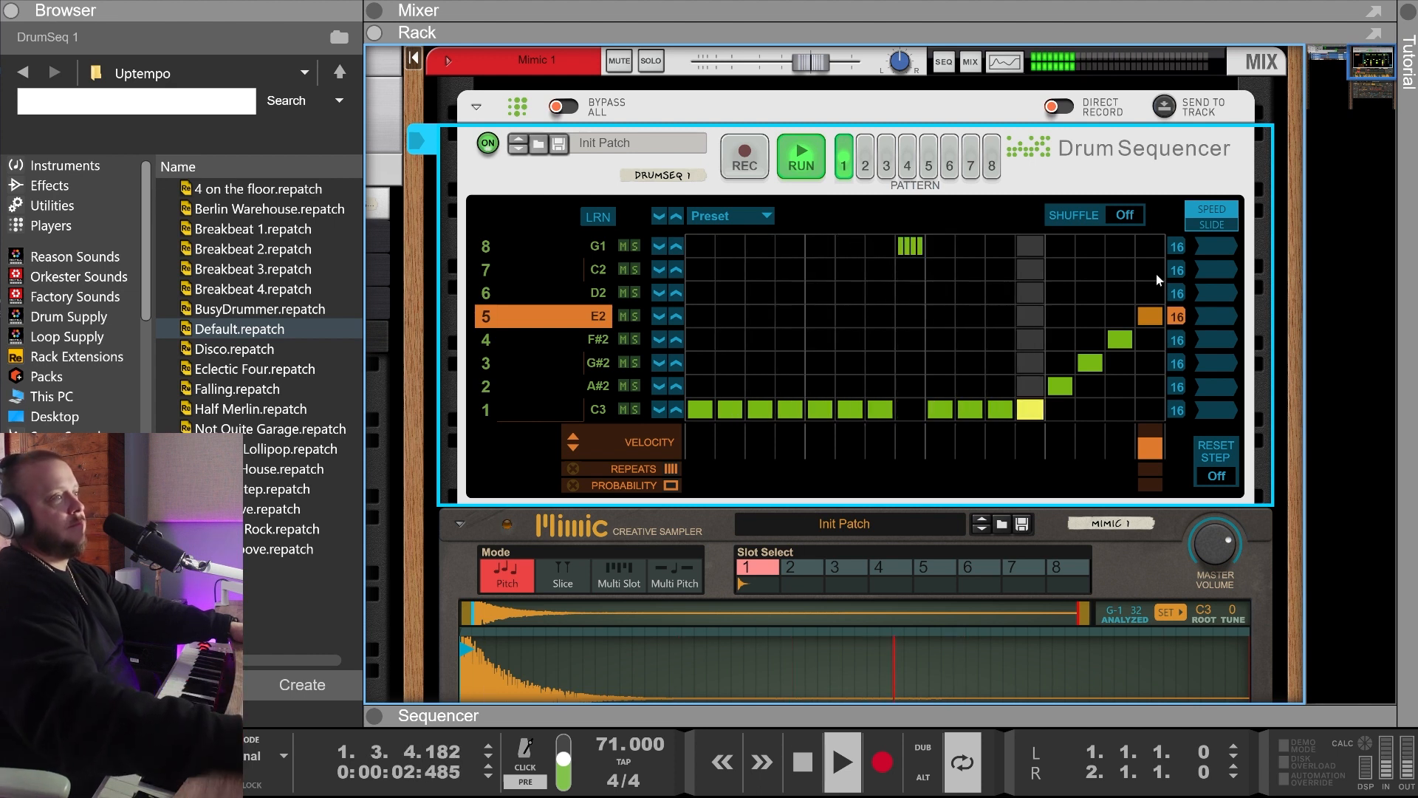
pyautogui.press('space')
# Restore step 8 on lane 1, and remove the lane 8 hit and the hits on lanes 2, 3 and 4
pyautogui.click(910, 408)
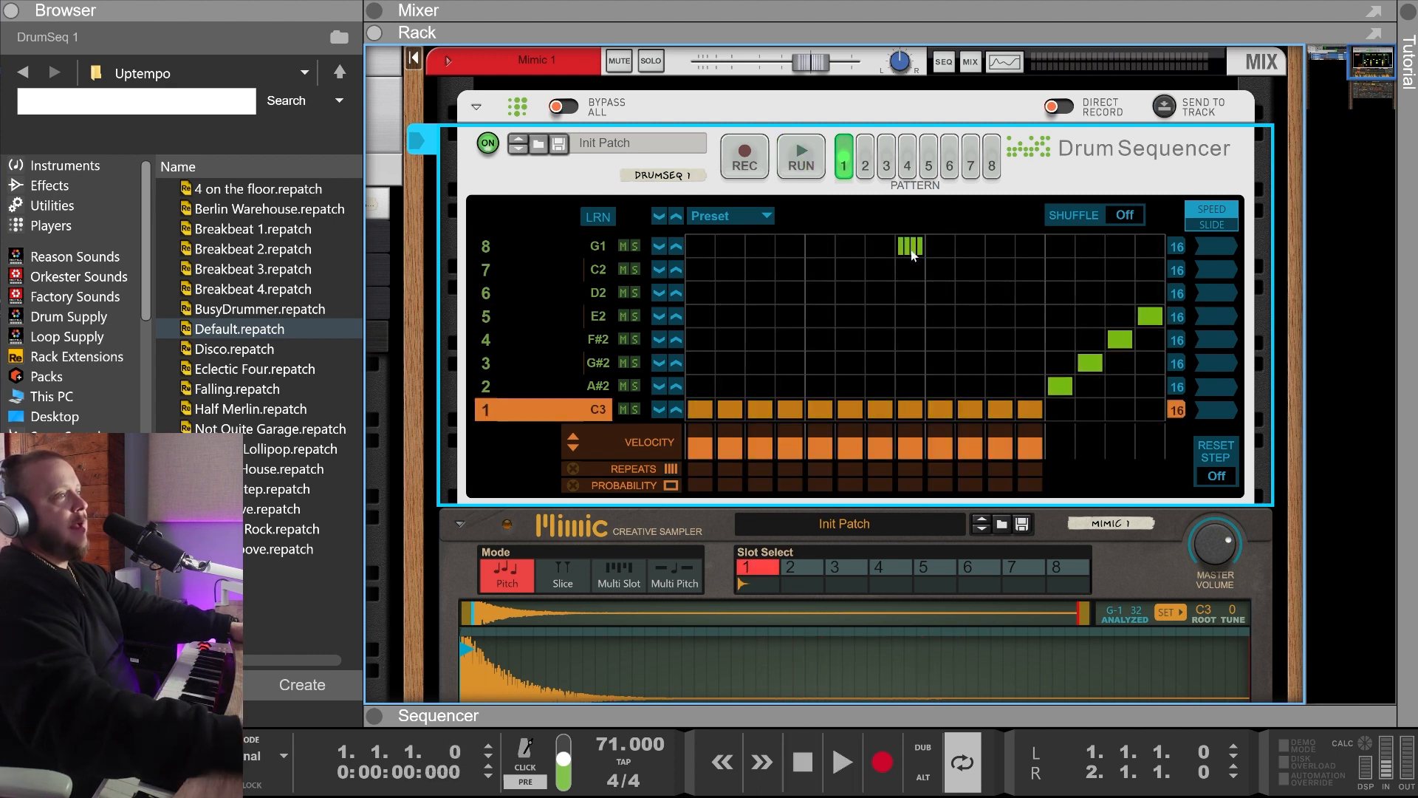
pyautogui.click(912, 248)
pyautogui.click(1060, 392)
pyautogui.click(1092, 363)
pyautogui.click(1120, 340)
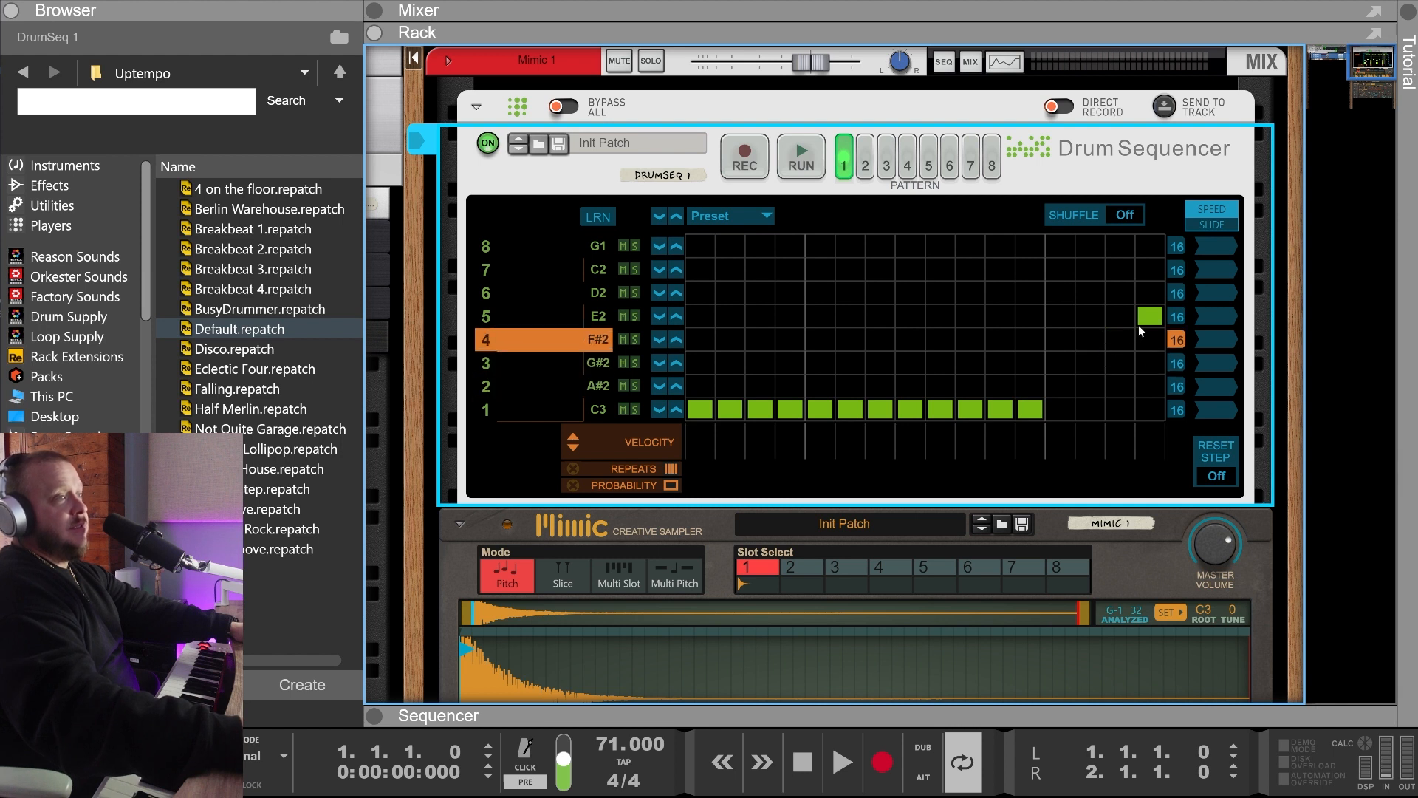
# Add an Audiomatic Retro Transformer below Mimic and raise its Dry/Wet mix while playing the pattern
pyautogui.scroll(-6, 961, 362)
pyautogui.click(50, 185)
pyautogui.moveTo(257, 292); pyautogui.dragTo(747, 567)
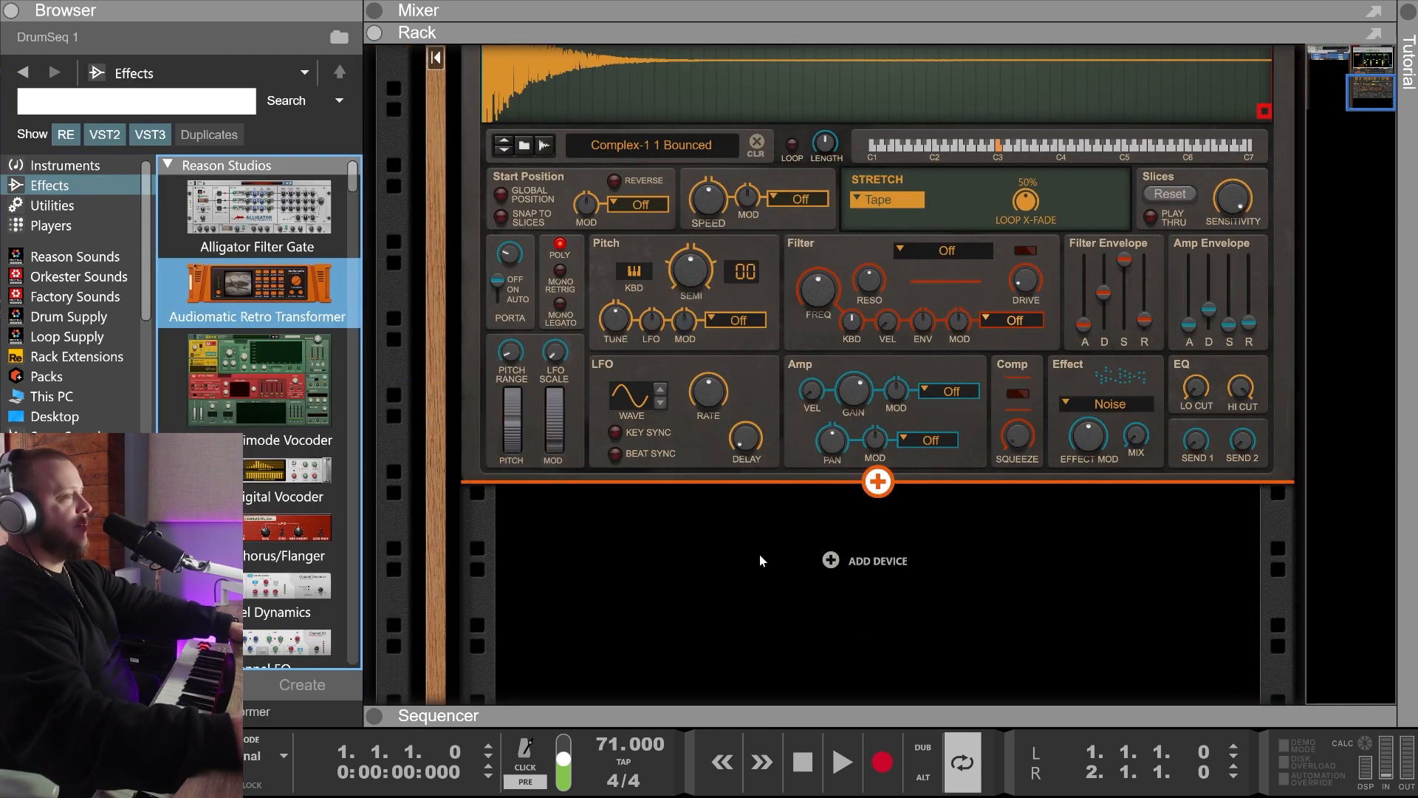
pyautogui.moveTo(892, 511); pyautogui.dragTo(886, 591)
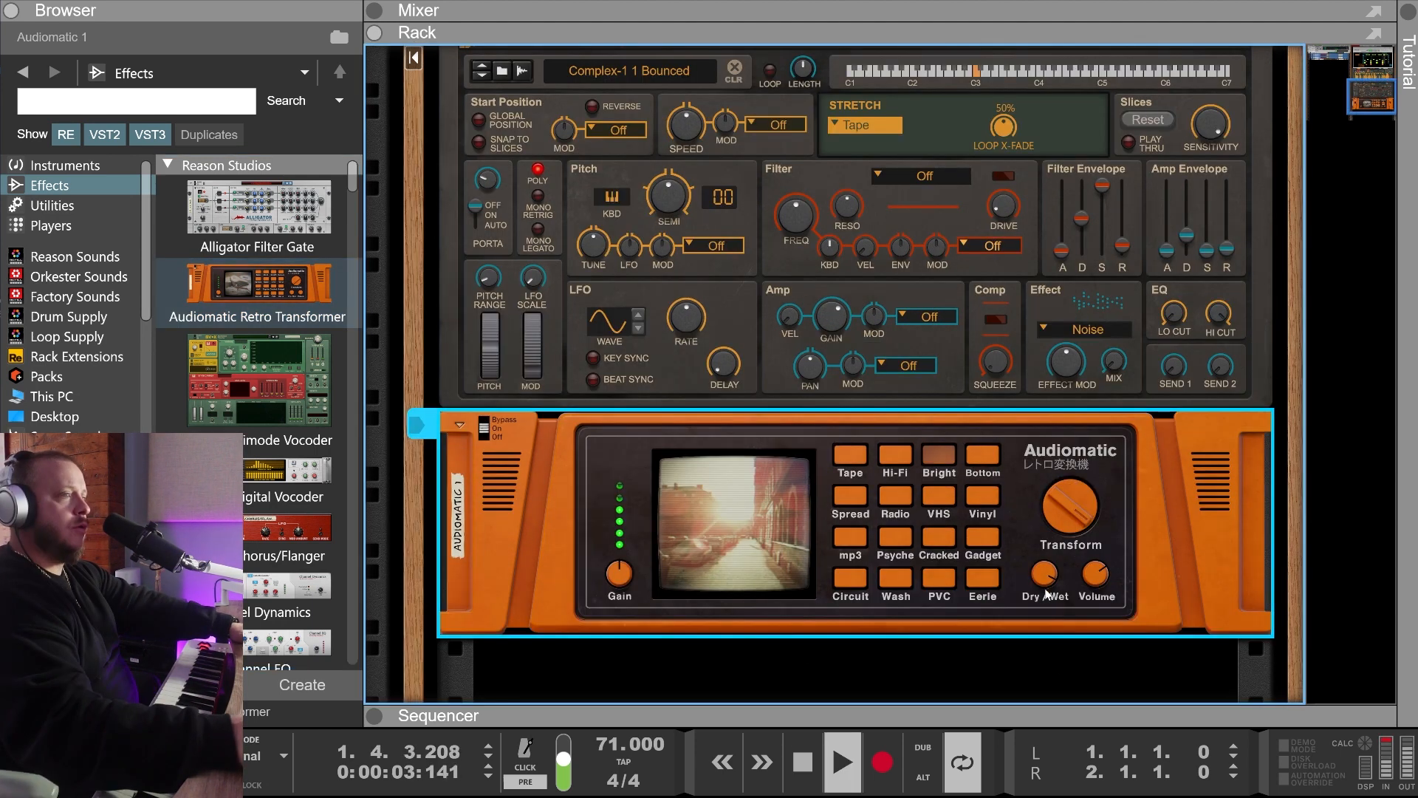
pyautogui.moveTo(1046, 581); pyautogui.dragTo(1050, 506)
pyautogui.press('space')
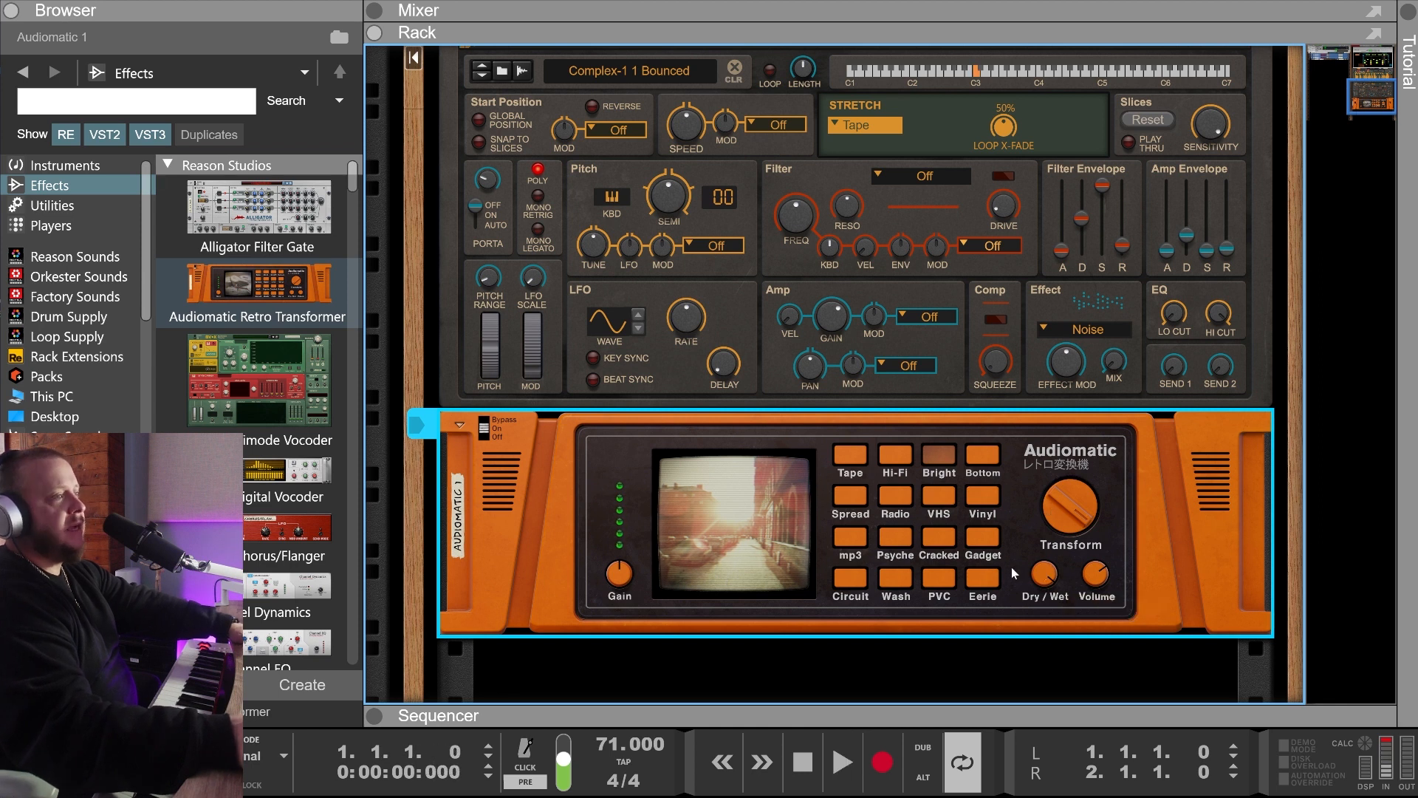
# Combine the Drum Sequencer, Mimic and Audiomatic devices into one Combinator
pyautogui.scroll(4, 1009, 566)
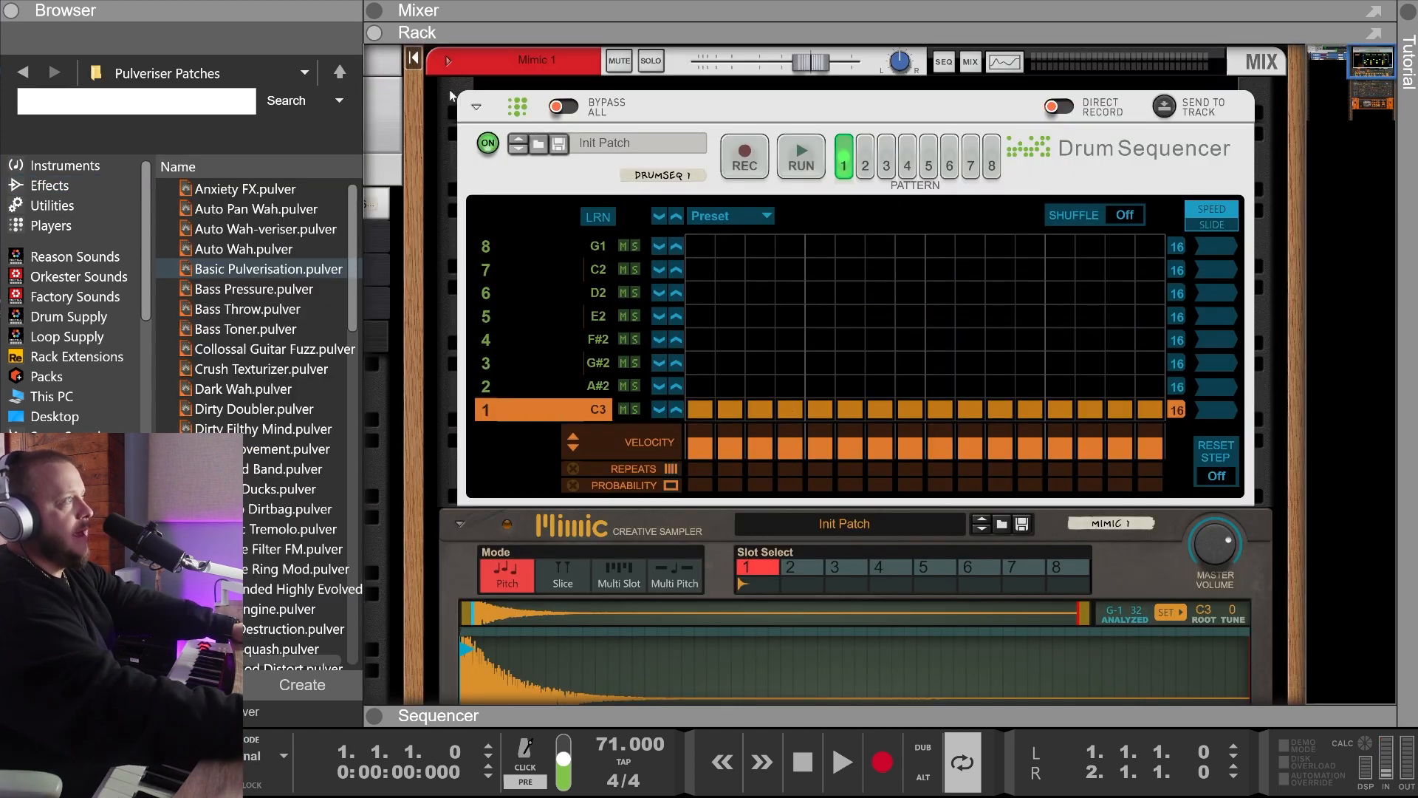
pyautogui.click(695, 189)
pyautogui.scroll(-10, 694, 212)
pyautogui.keyDown('shift'); pyautogui.click(633, 287); pyautogui.keyUp('shift')
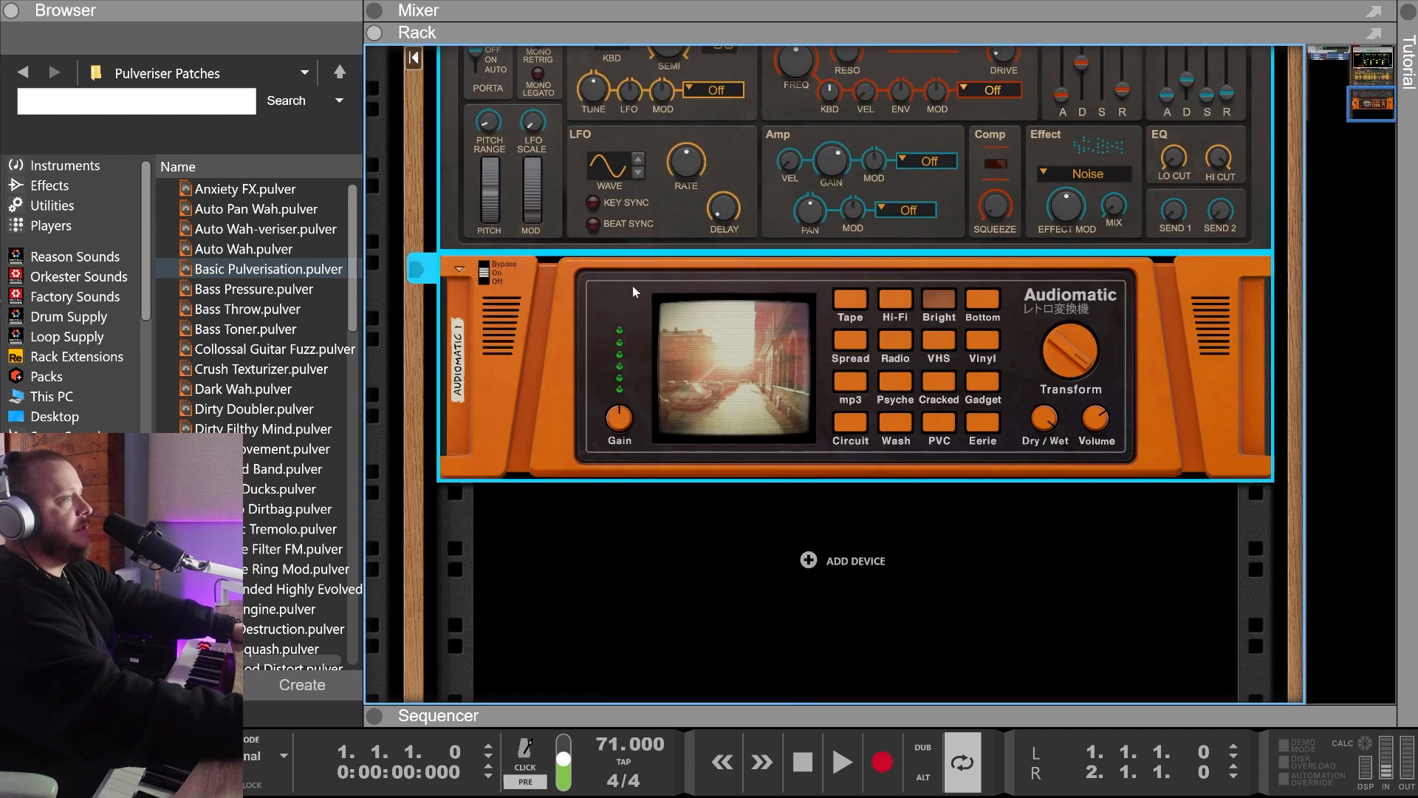
pyautogui.scroll(4, 659, 319)
pyautogui.scroll(5, 659, 318)
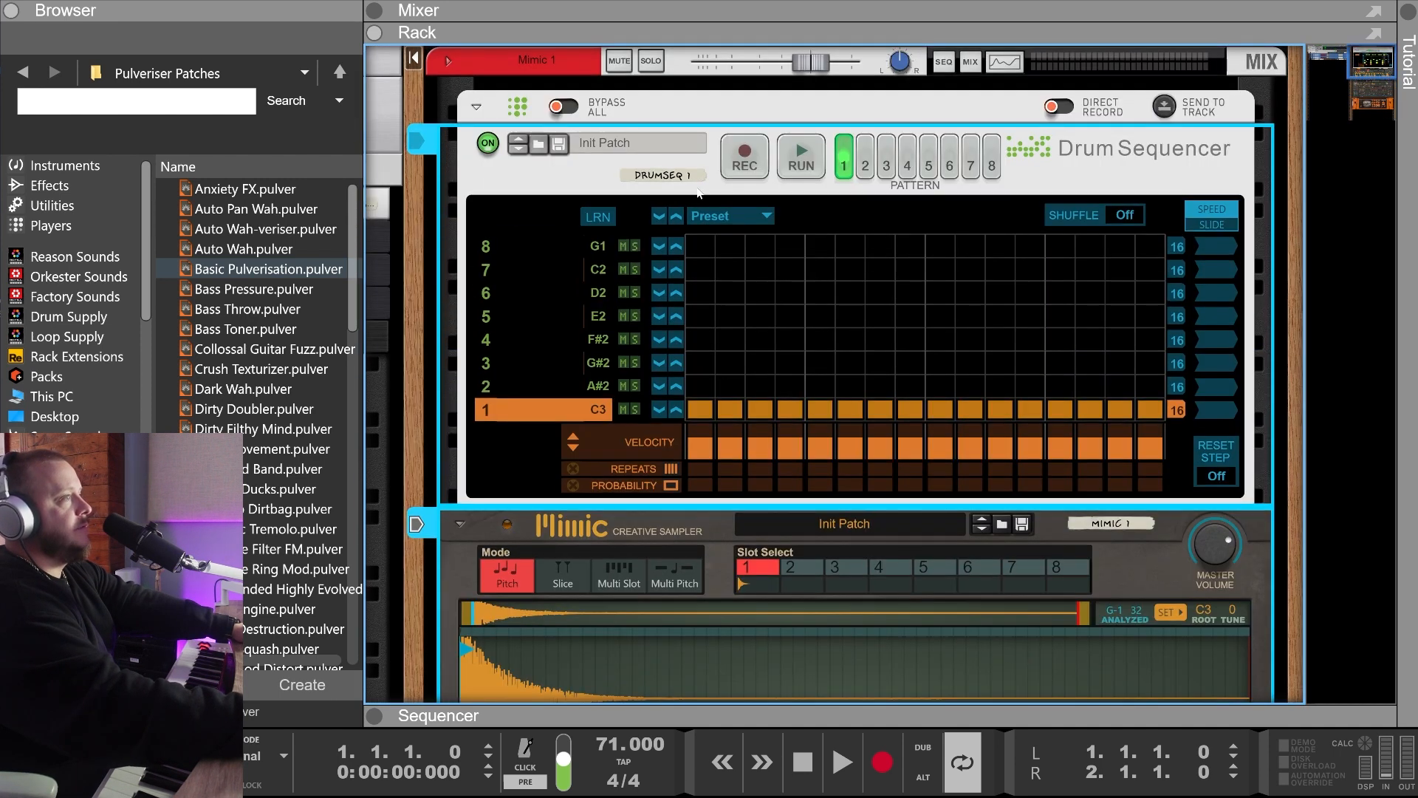
pyautogui.rightClick(706, 167)
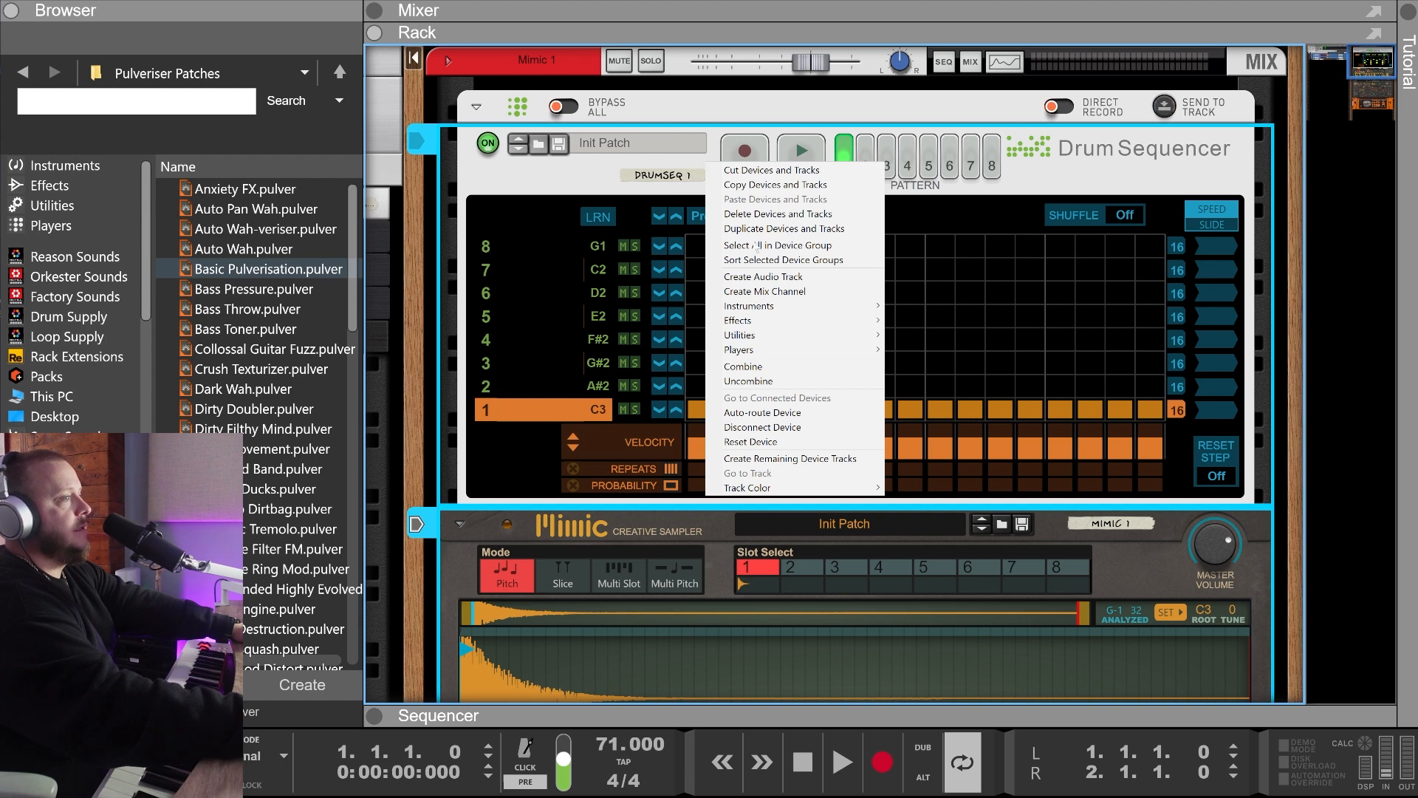
pyautogui.click(773, 369)
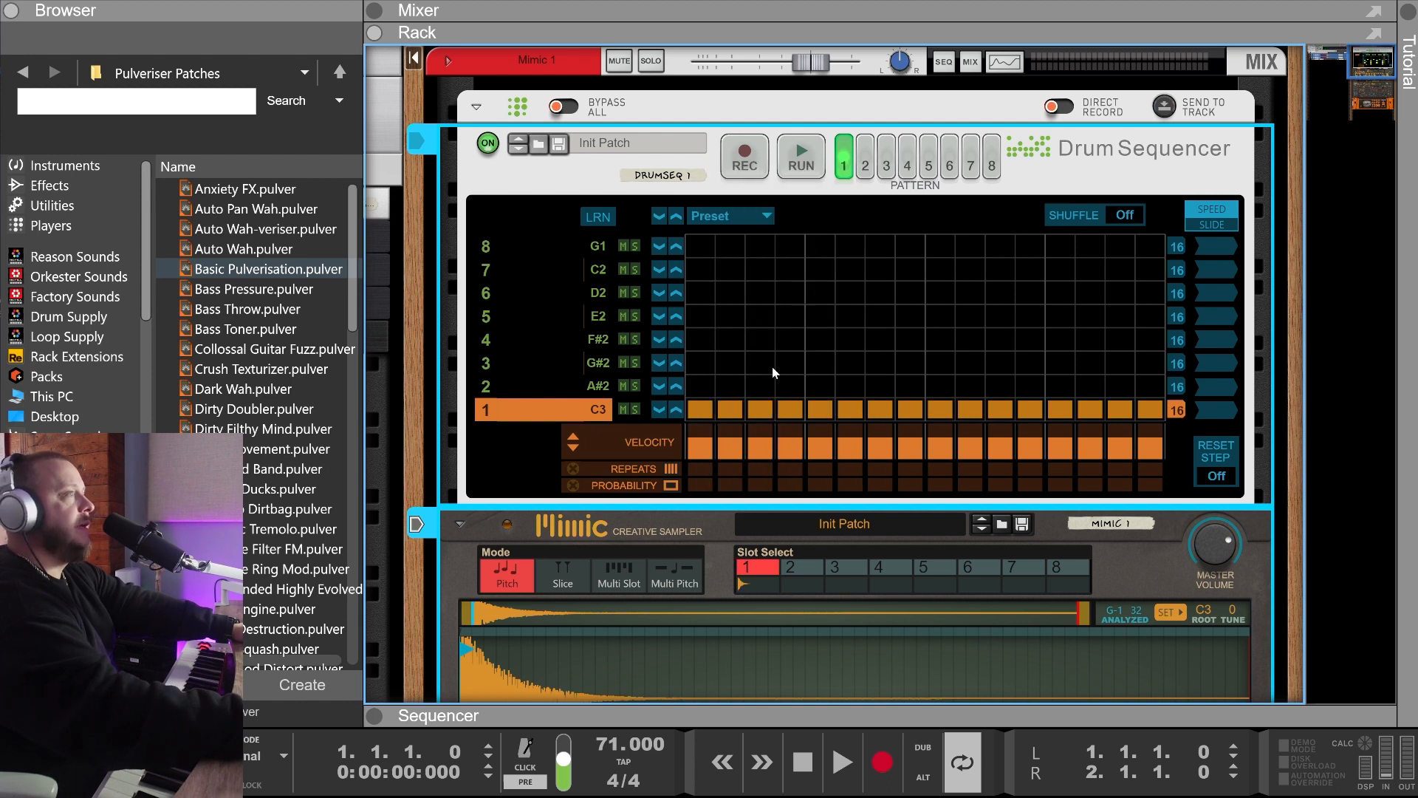
# Open the Combinator's panel editor and set the panel color to Orange
pyautogui.scroll(6, 773, 375)
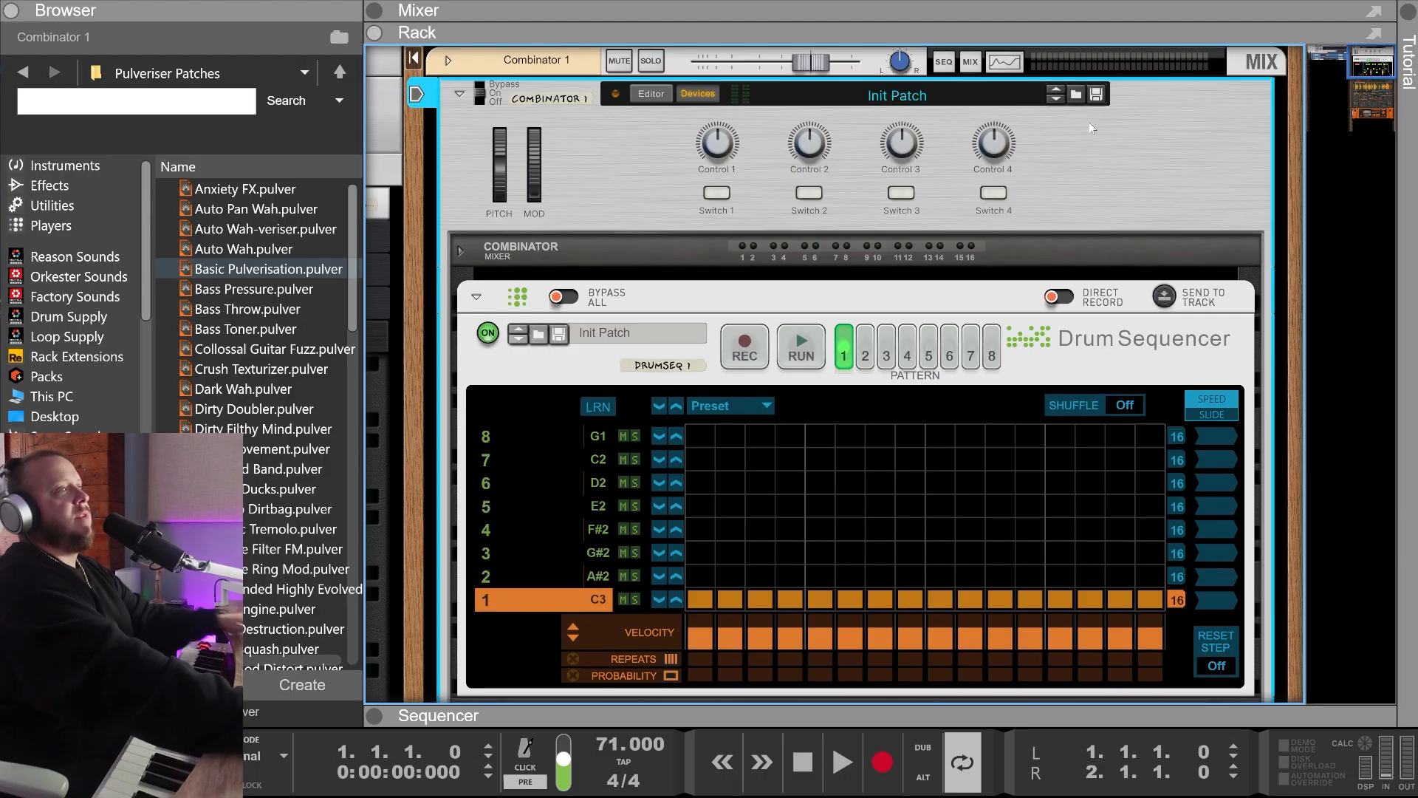
pyautogui.click(651, 93)
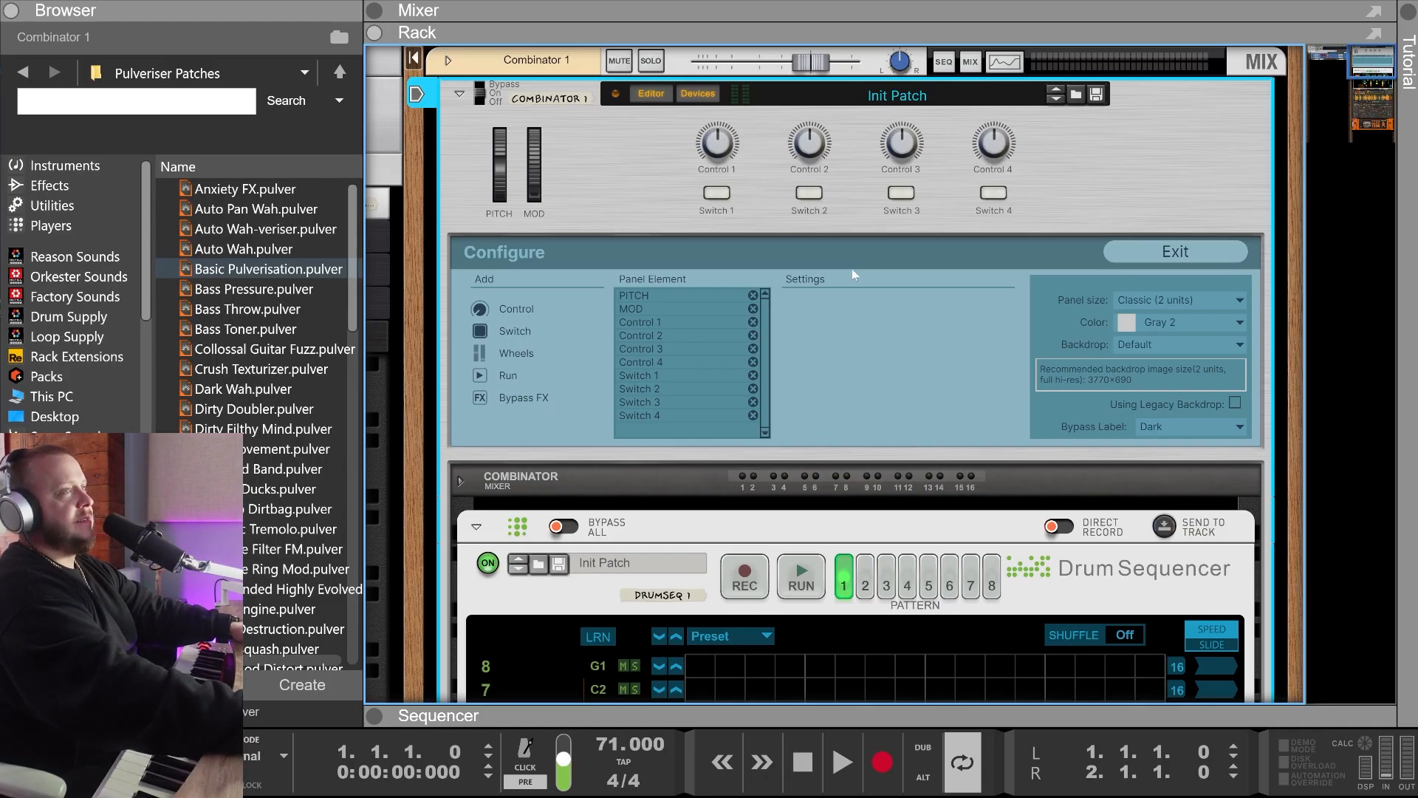
pyautogui.click(1179, 322)
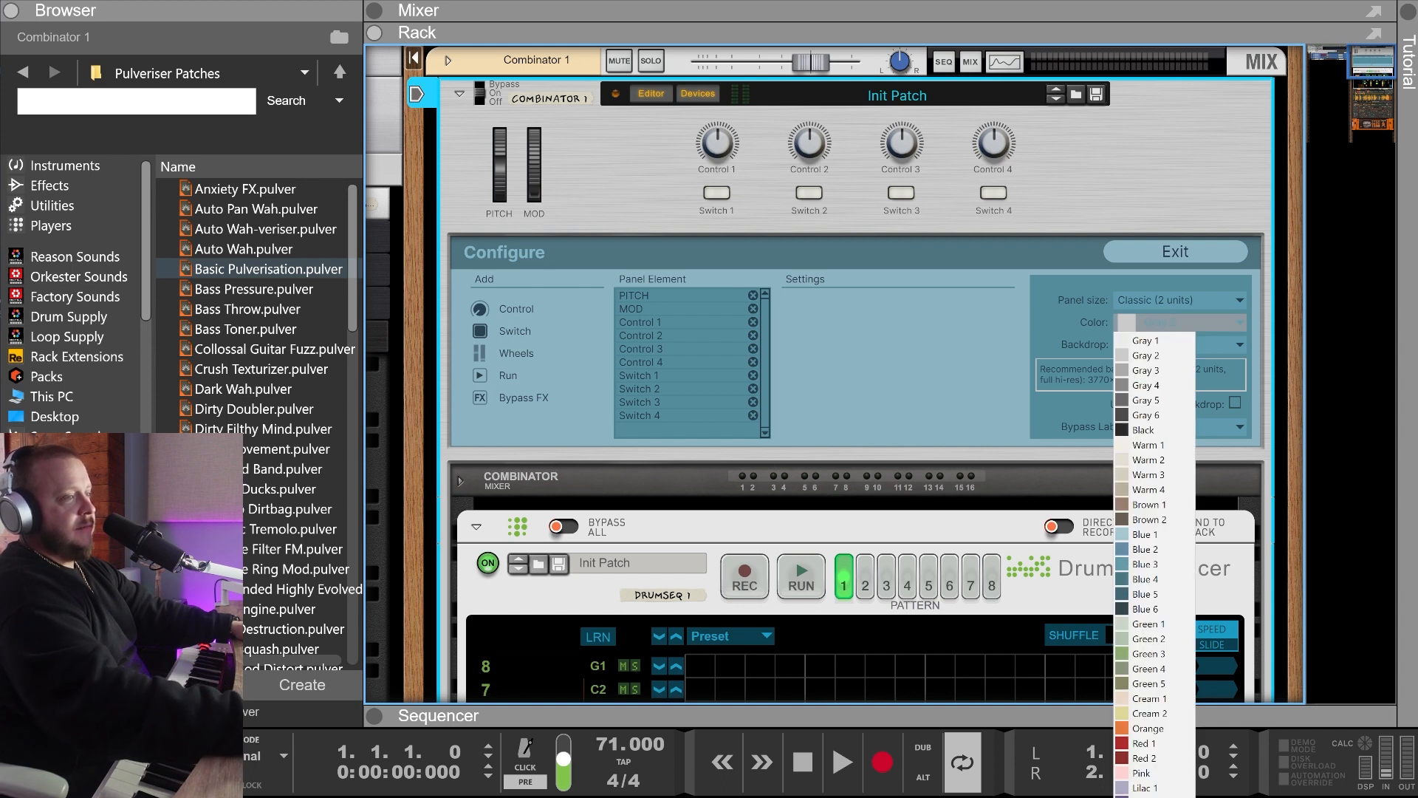
pyautogui.click(1149, 668)
pyautogui.click(1158, 322)
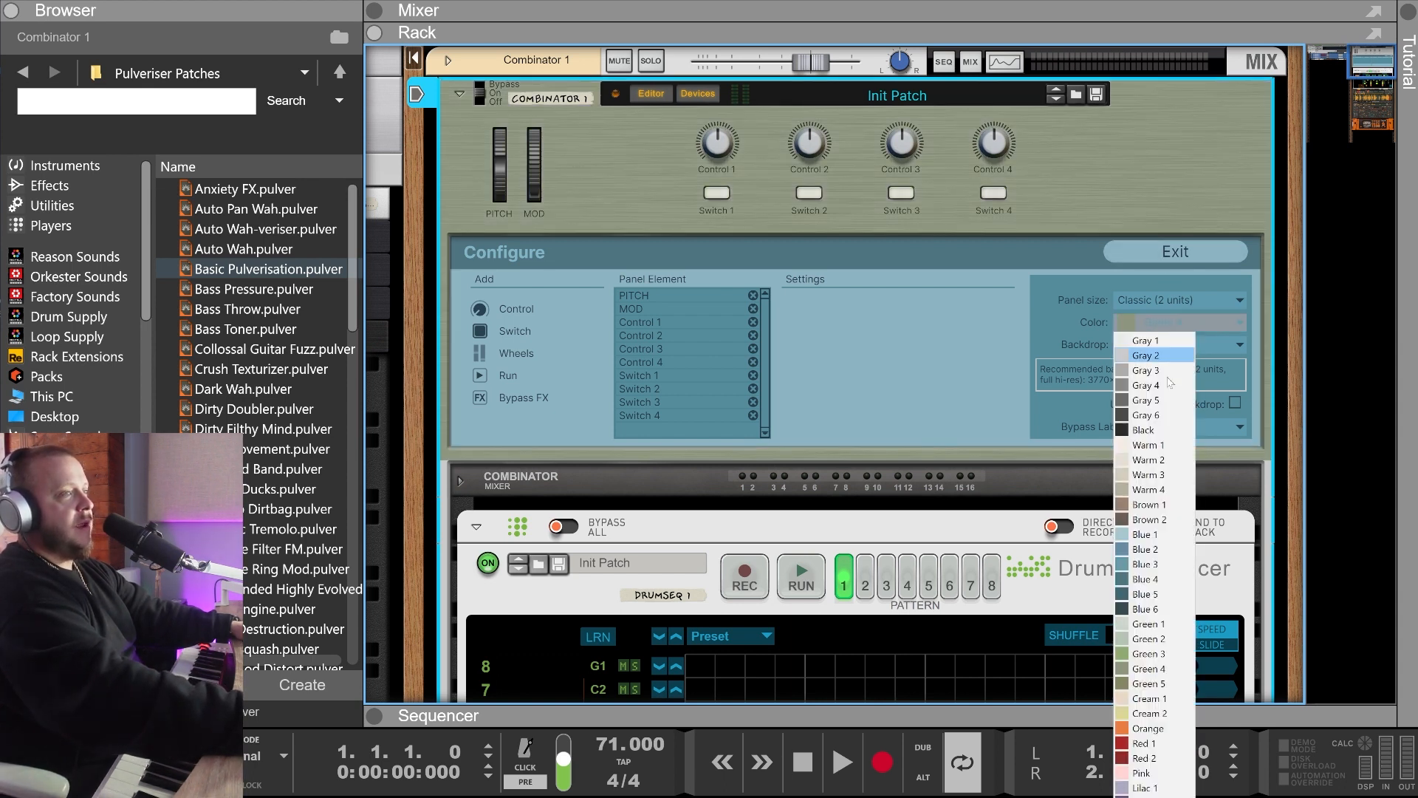
pyautogui.click(1151, 729)
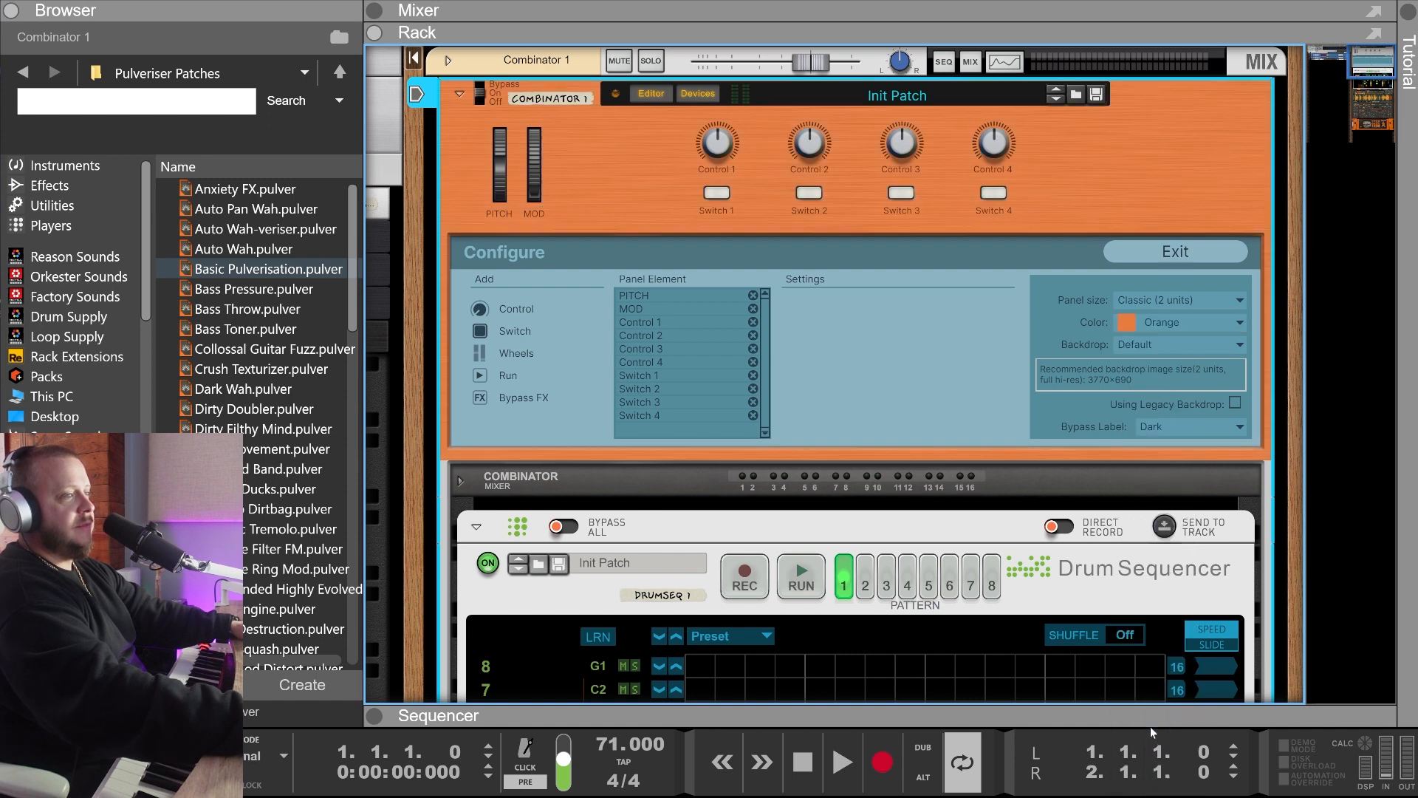
# Load the DALL-E image of a knitted sad guy in psychedelic colors from Downloads as the Combinator's backdrop
pyautogui.click(1150, 345)
pyautogui.click(1145, 391)
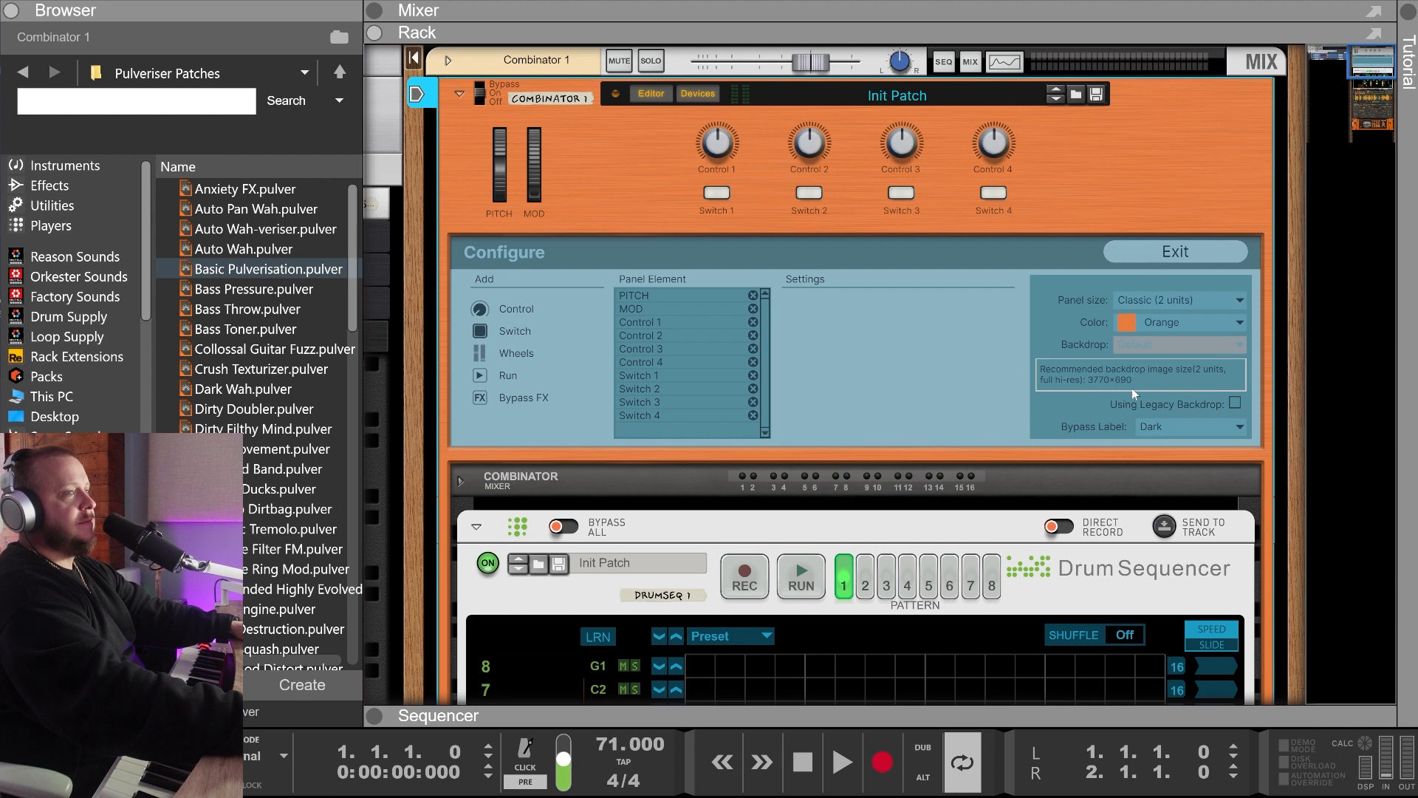
pyautogui.scroll(-5, 479, 316)
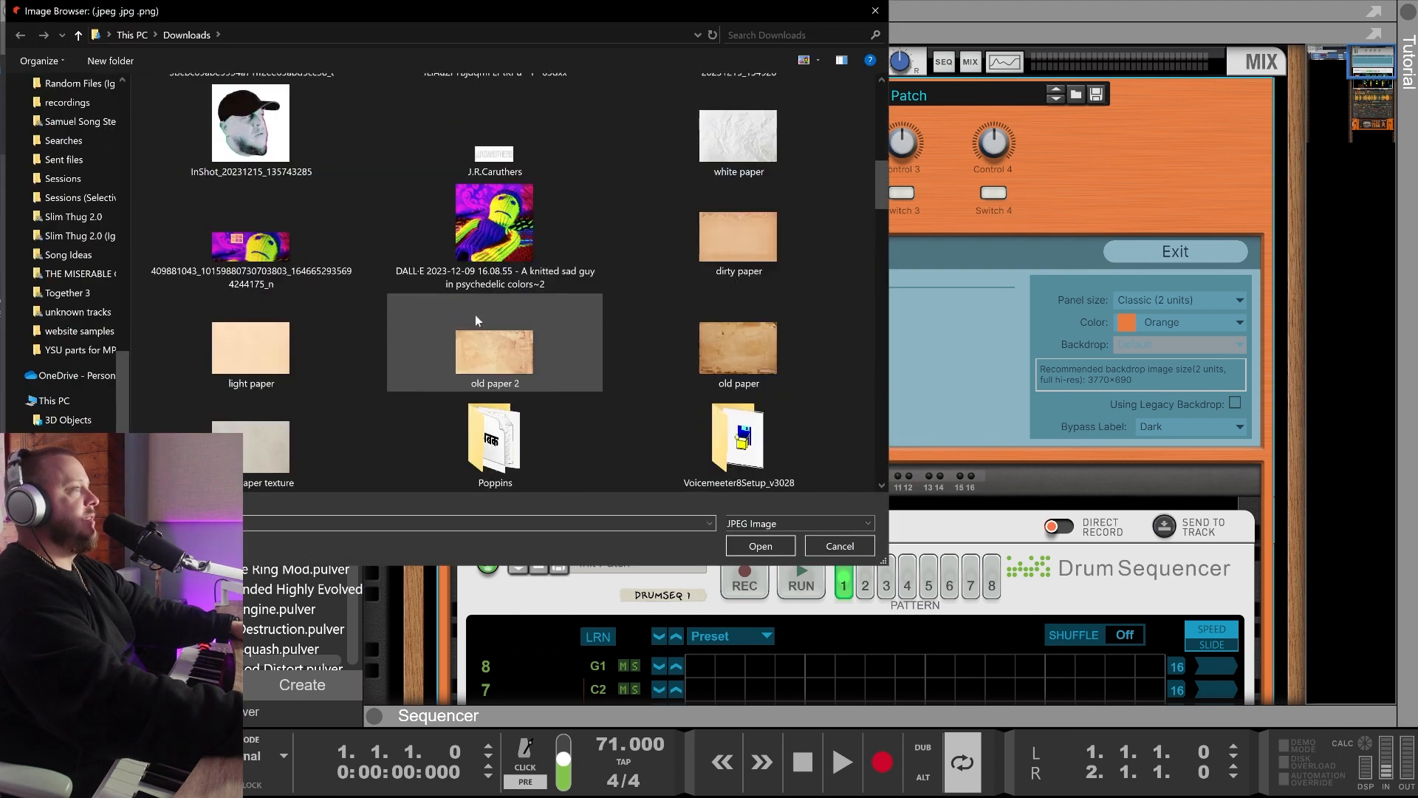
pyautogui.doubleClick(508, 251)
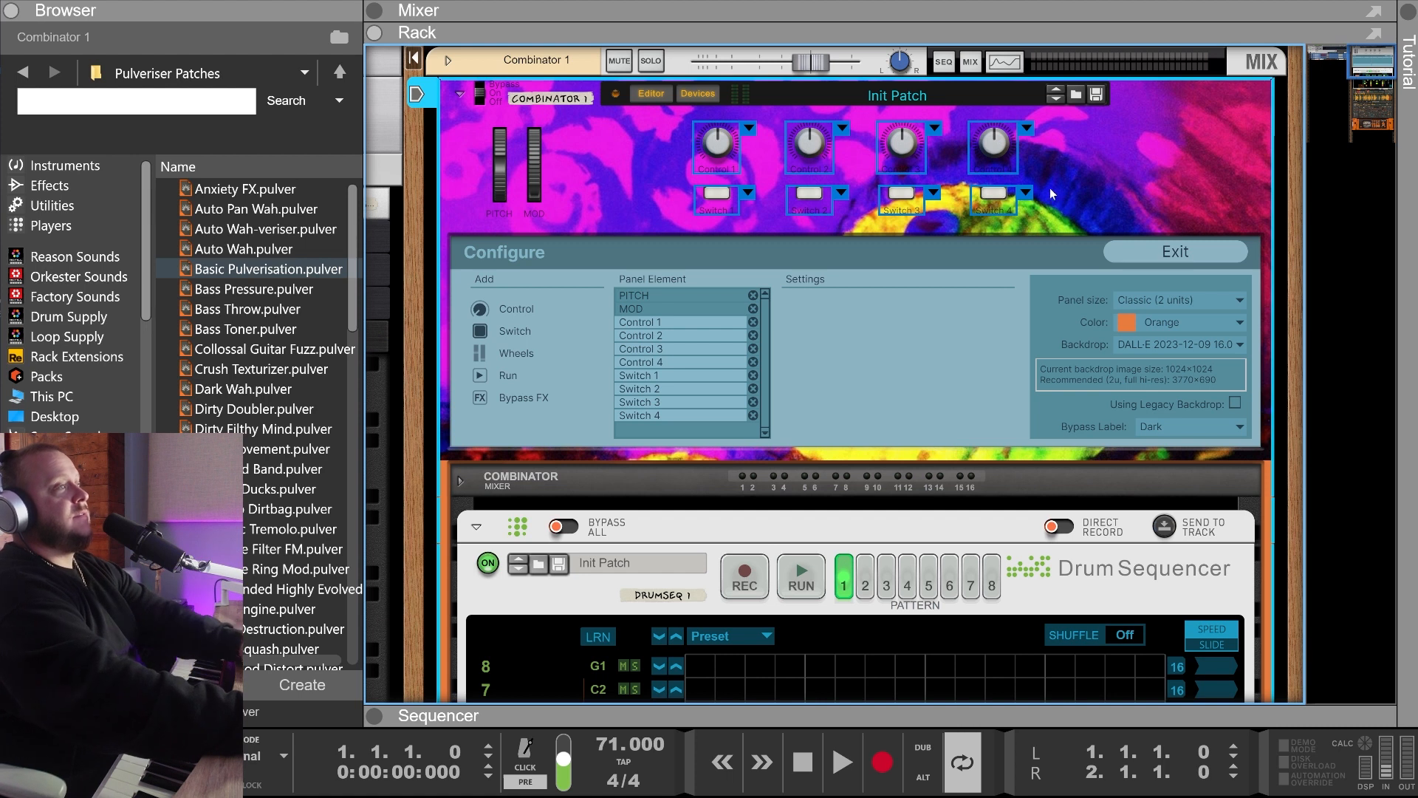
# Delete the default control knobs and switches from the Combinator panel and rename the device JC HH HH
pyautogui.press('Delete')
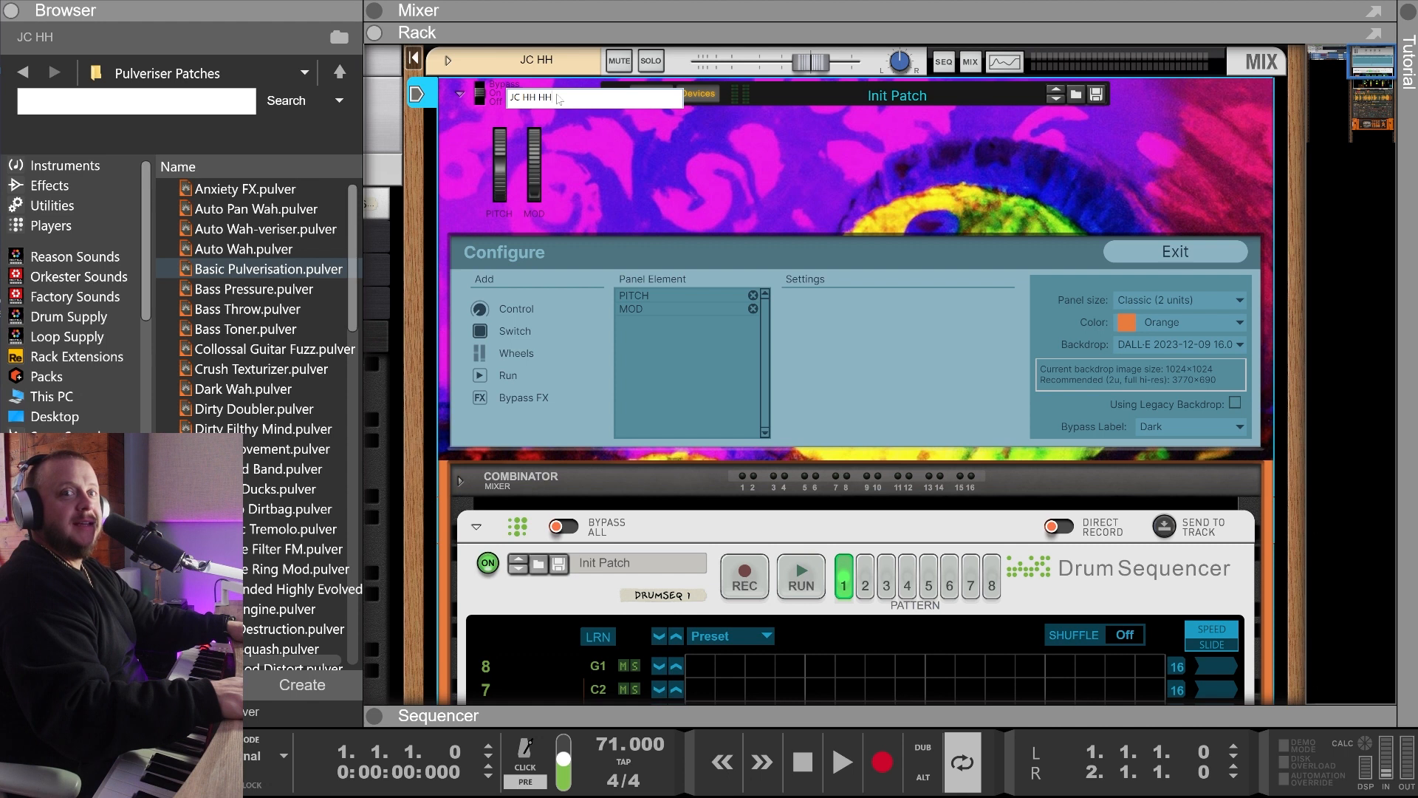
pyautogui.press('Return')
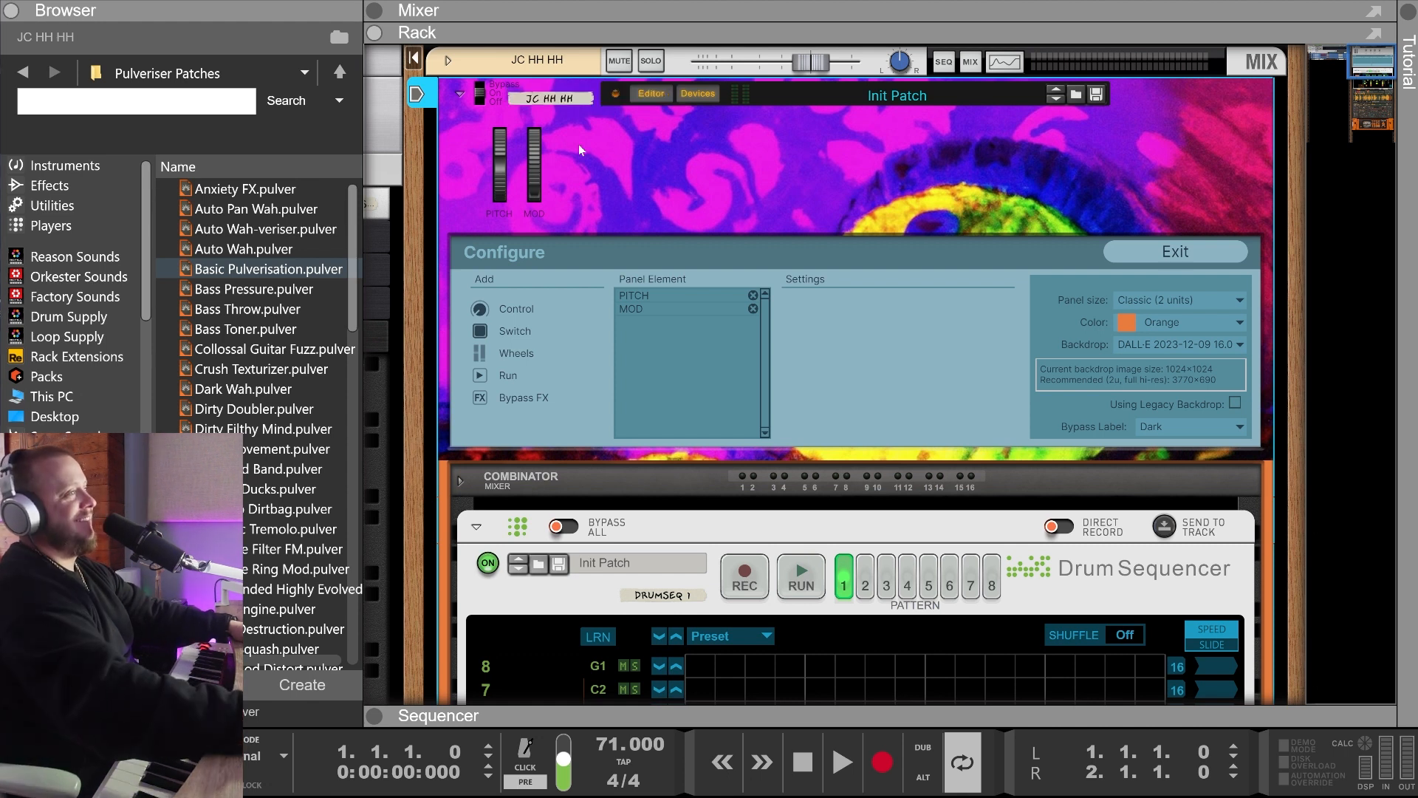
pyautogui.scroll(-3, 679, 222)
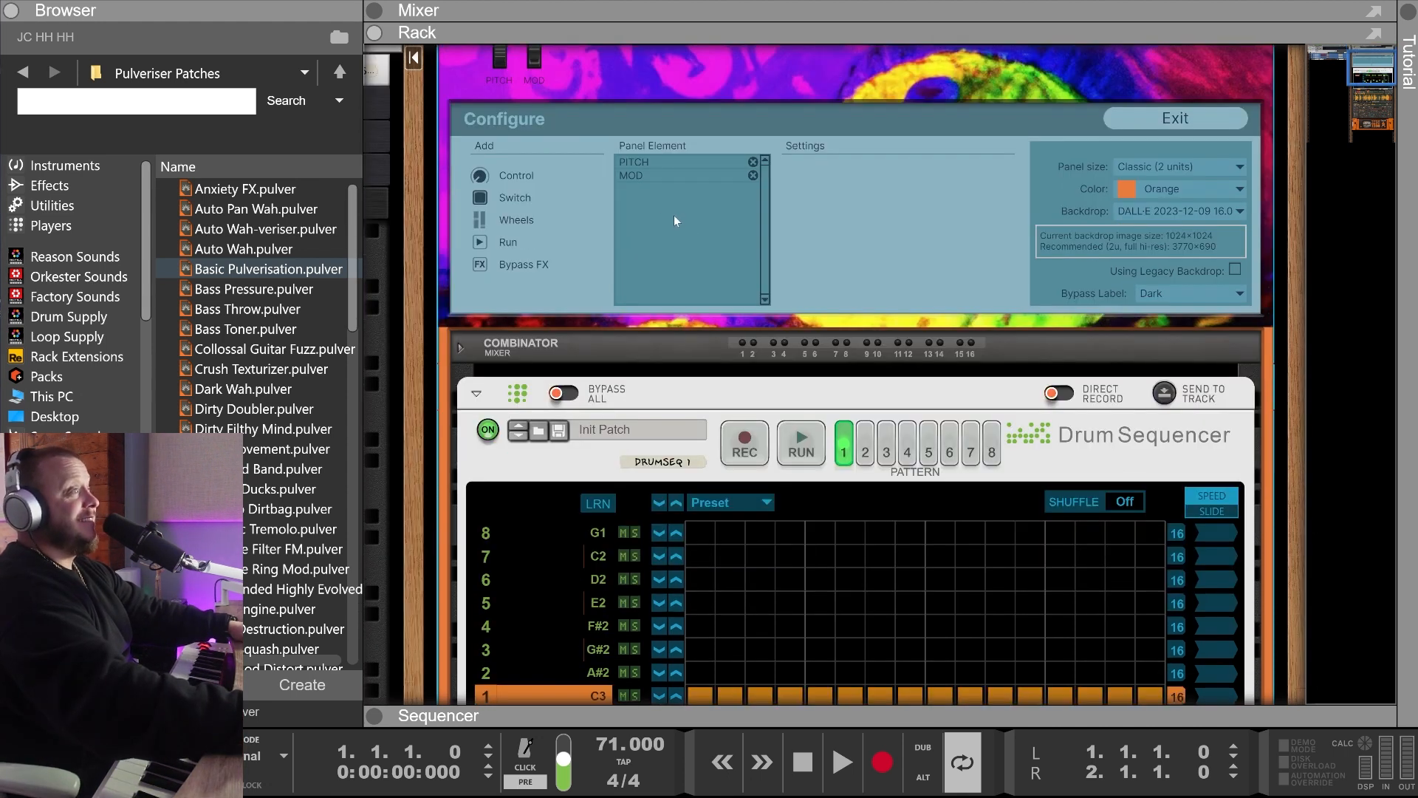
pyautogui.scroll(3, 661, 207)
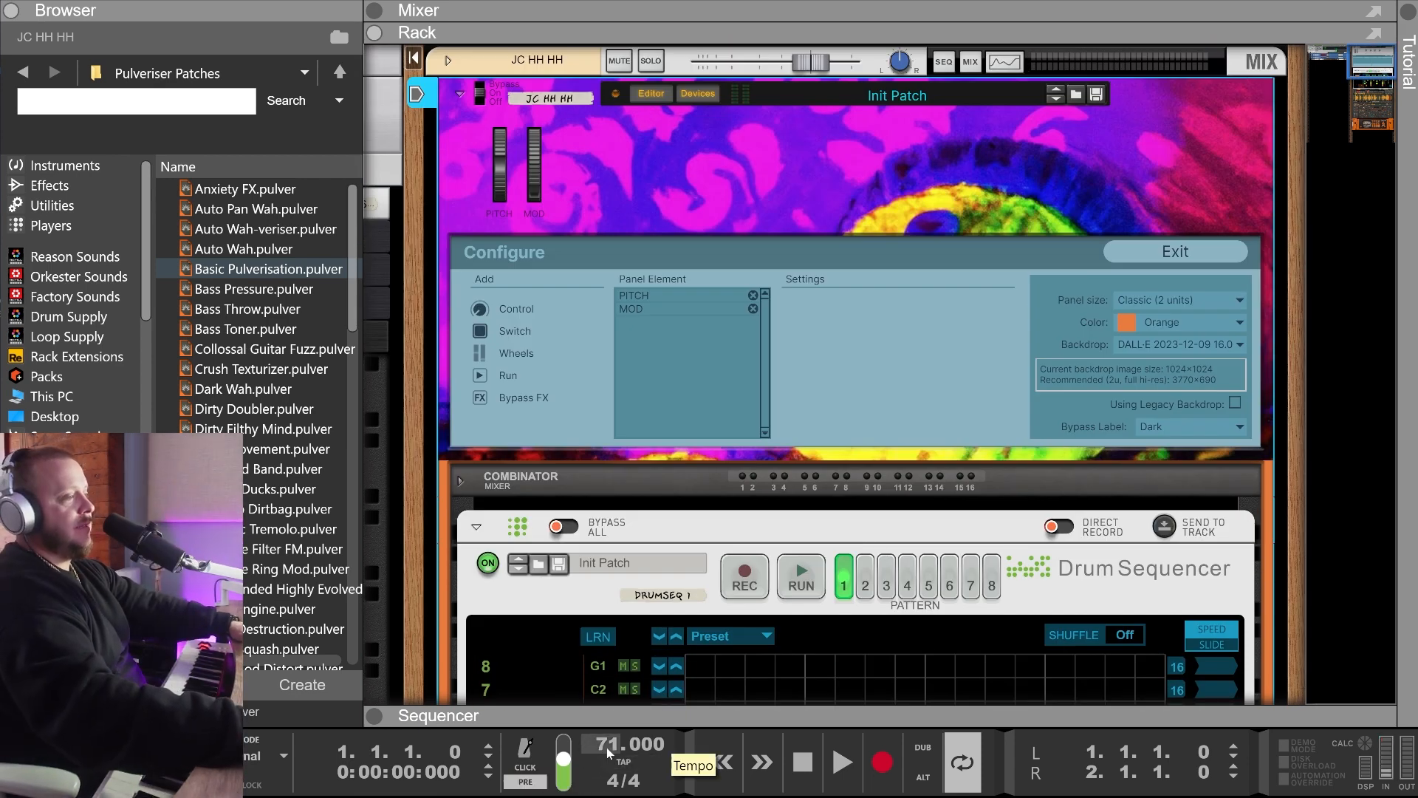
# Set the song tempo to 92 BPM, starting and stopping playback to check it
pyautogui.write('952')
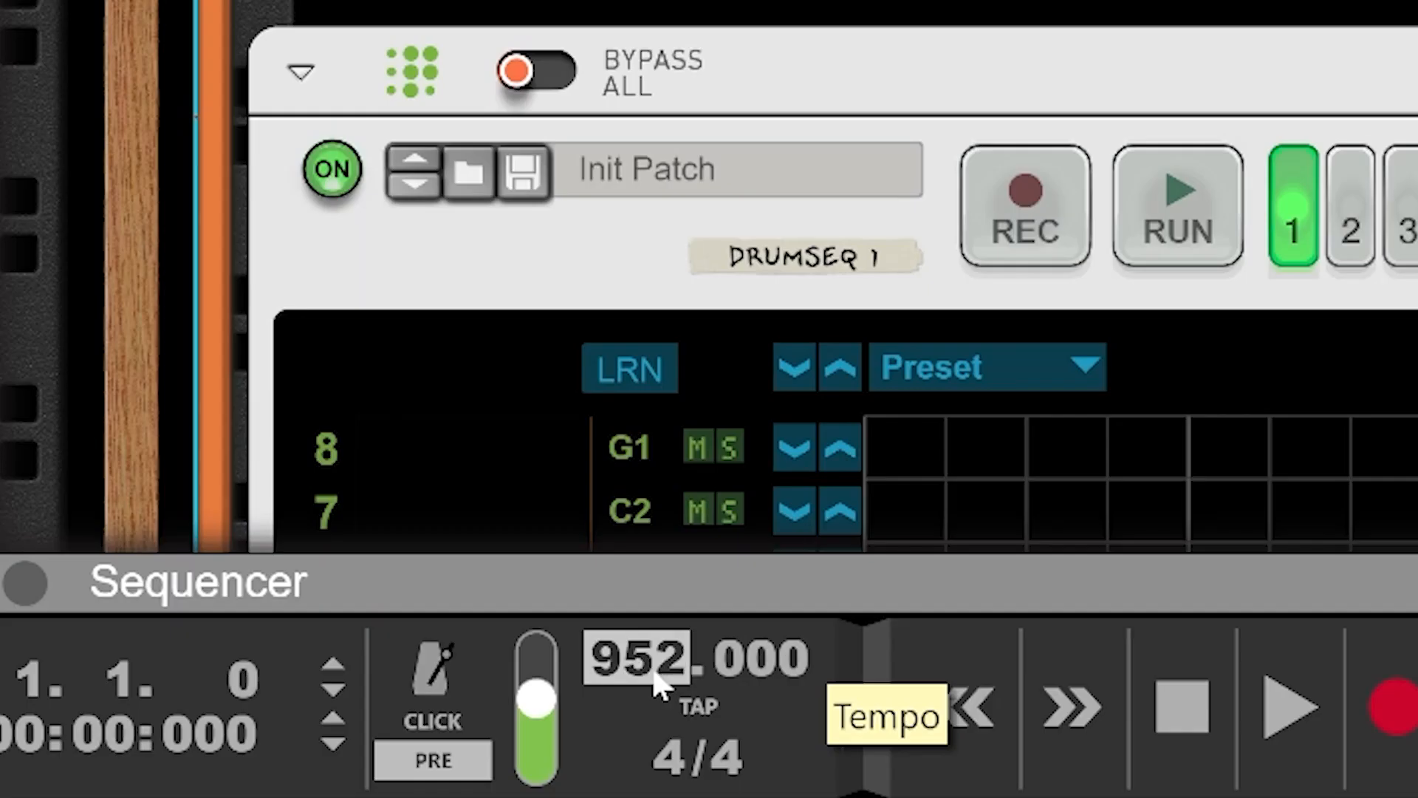
pyautogui.press('BackSpace')
pyautogui.press('BackSpace')
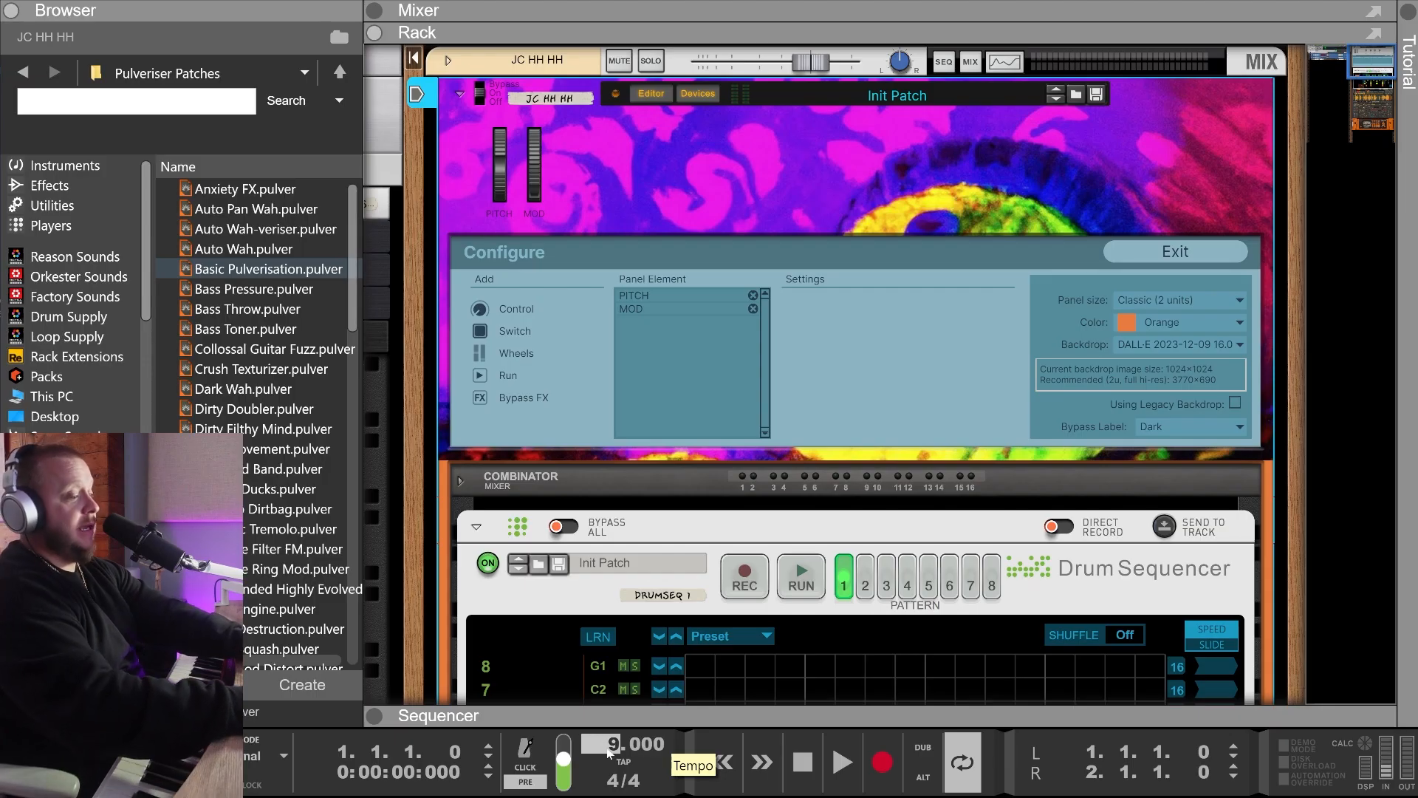
pyautogui.press('space')
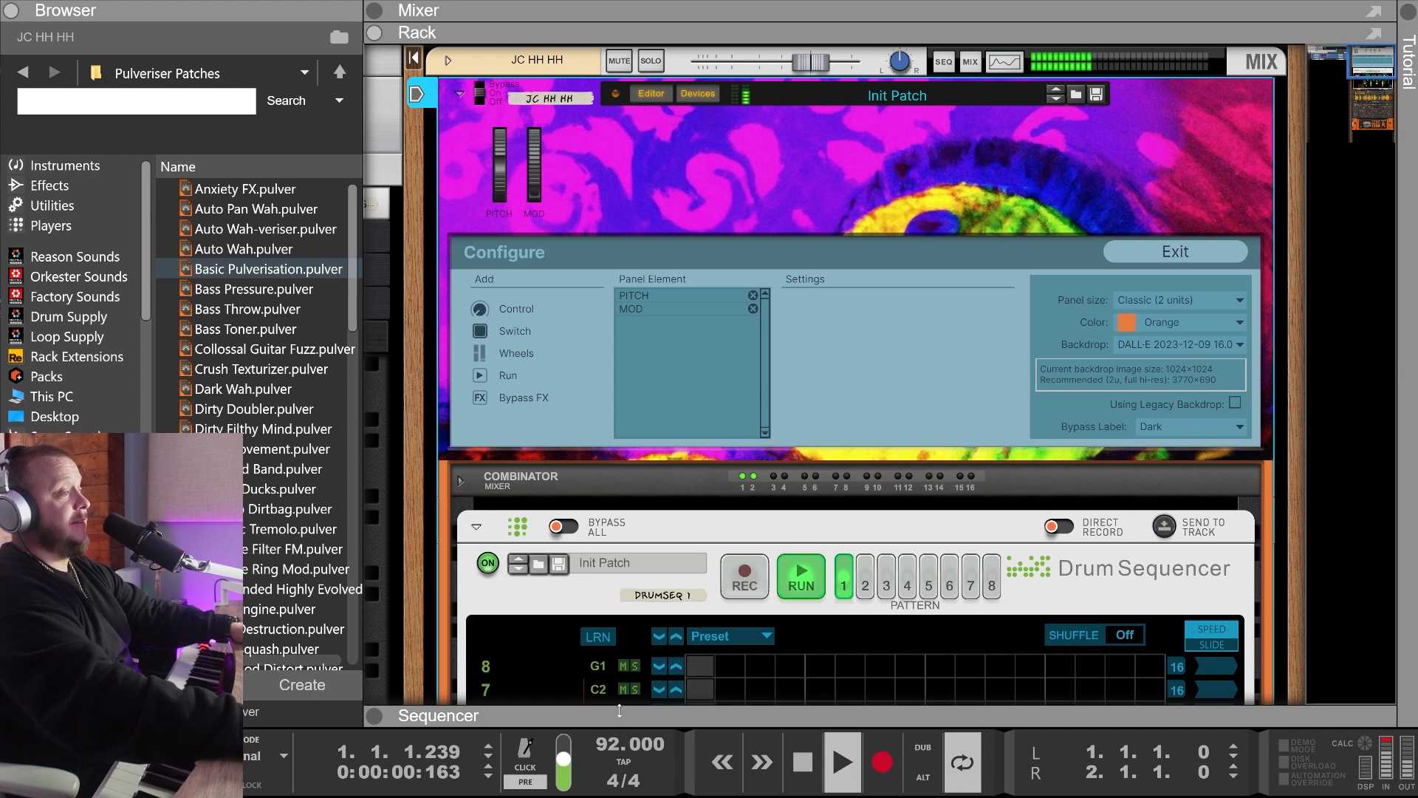
pyautogui.press('space')
pyautogui.hotkey('ctrl', 'z')
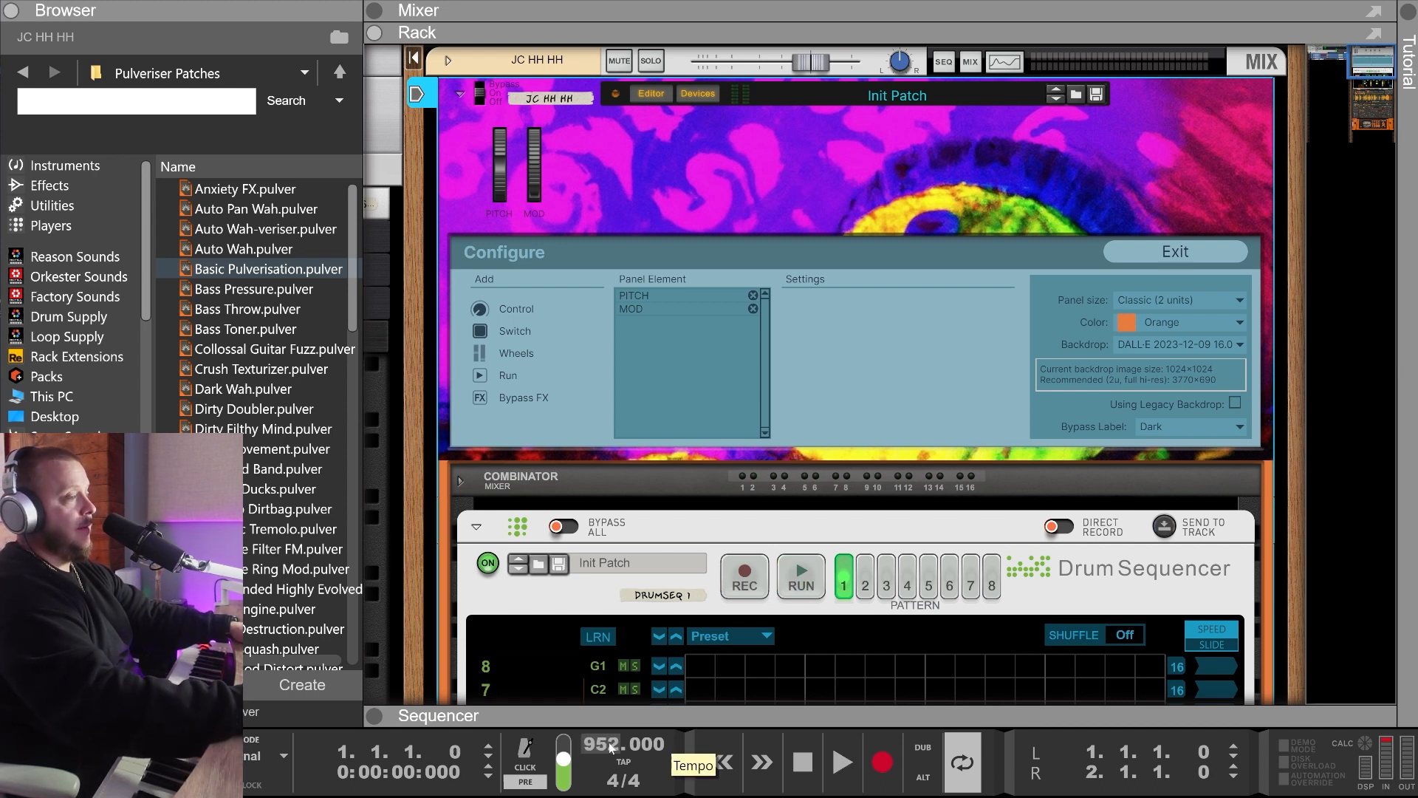
pyautogui.press('space')
pyautogui.press('space')
pyautogui.press('BackSpace')
pyautogui.press('BackSpace')
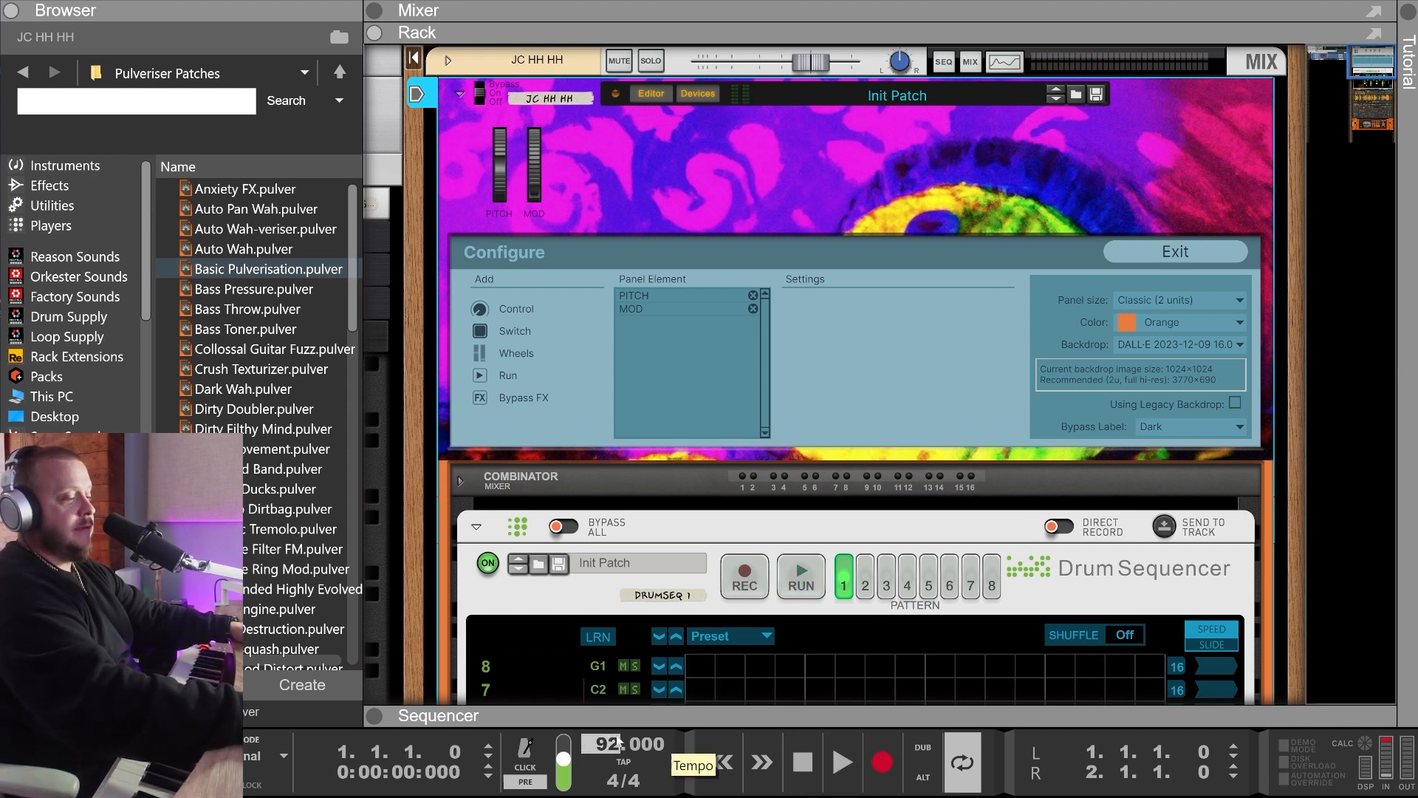
pyautogui.press('Return')
# Play the pattern and set lane 1 of Drum Sequencer to two repeats on step 8 and three on step 16
pyautogui.press('F7')
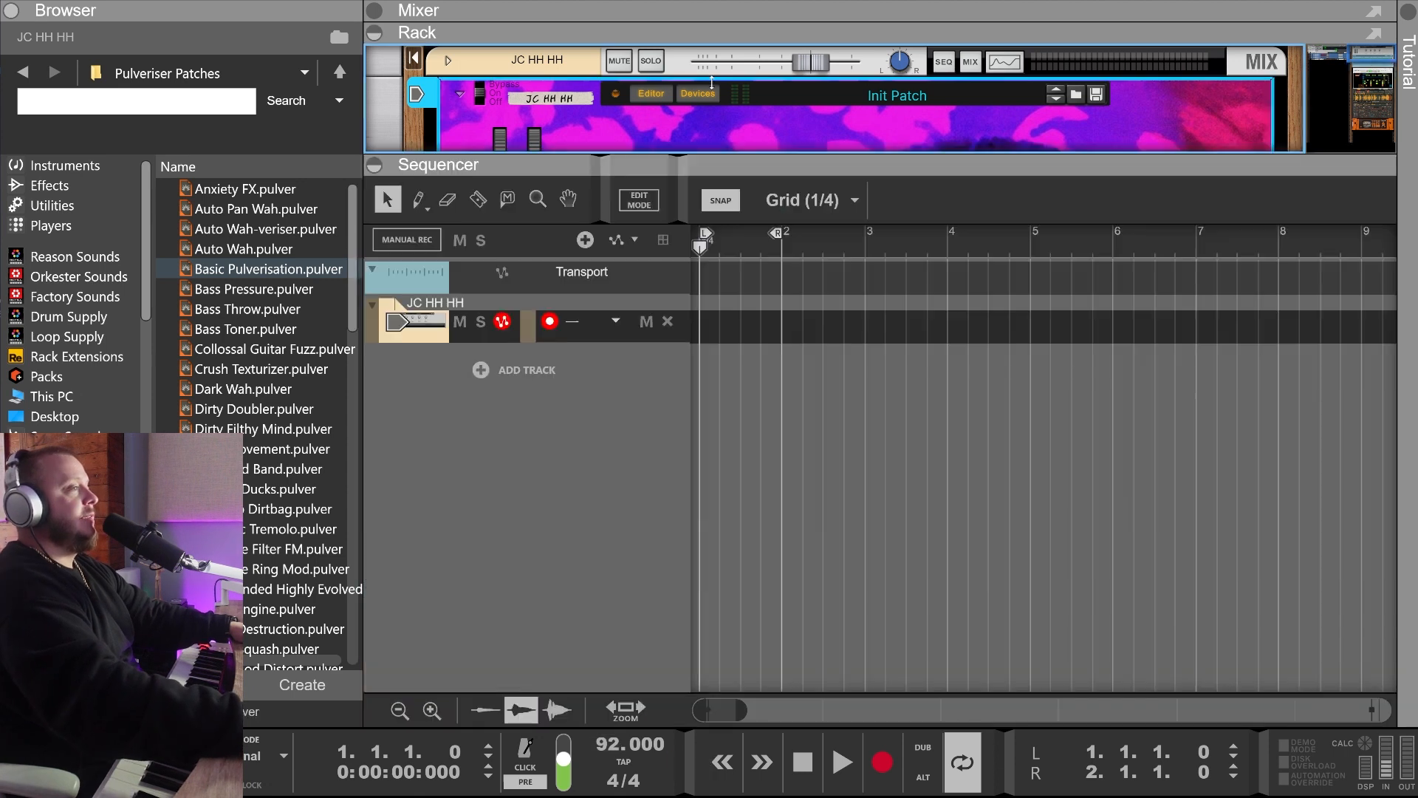
pyautogui.press('space')
pyautogui.press('F6')
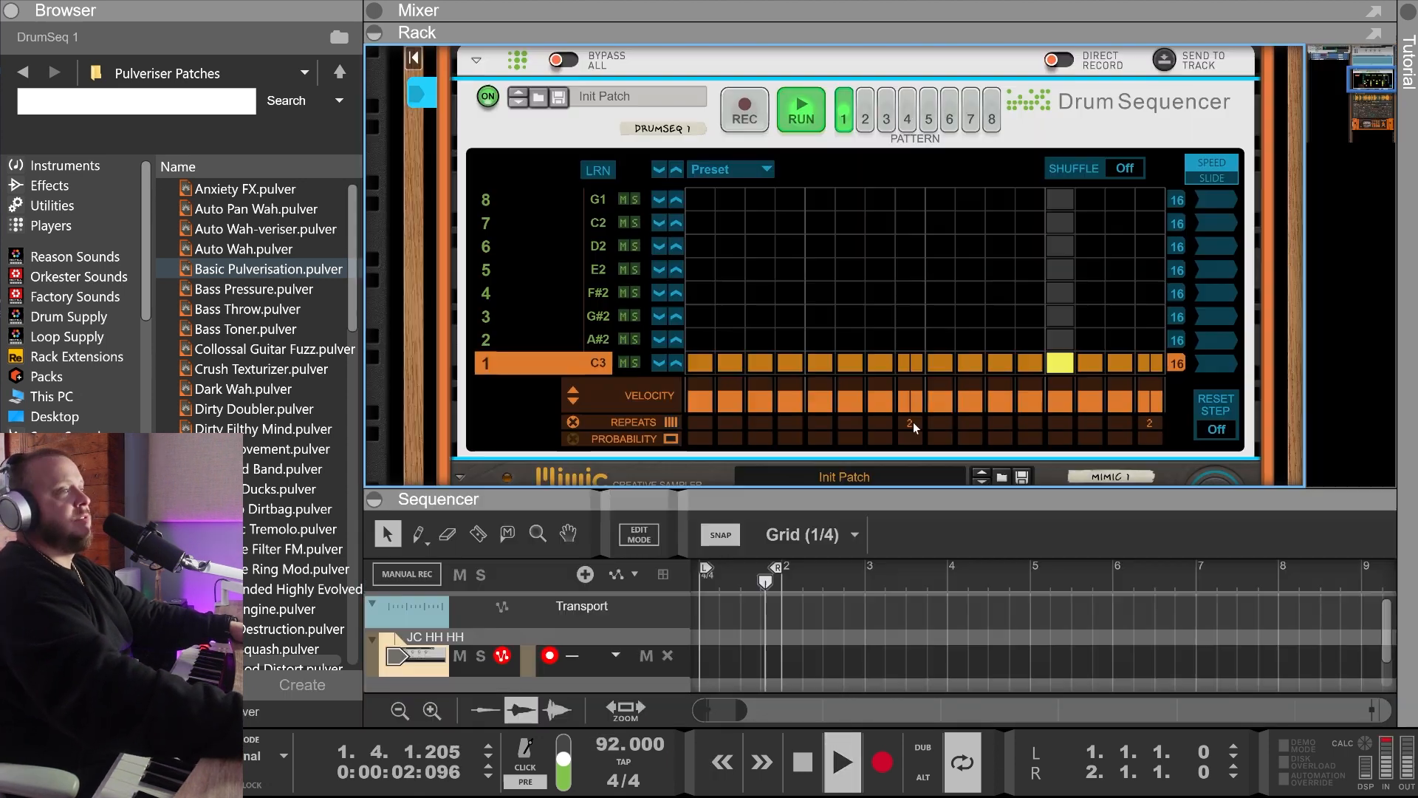
pyautogui.moveTo(1154, 419); pyautogui.dragTo(1155, 406)
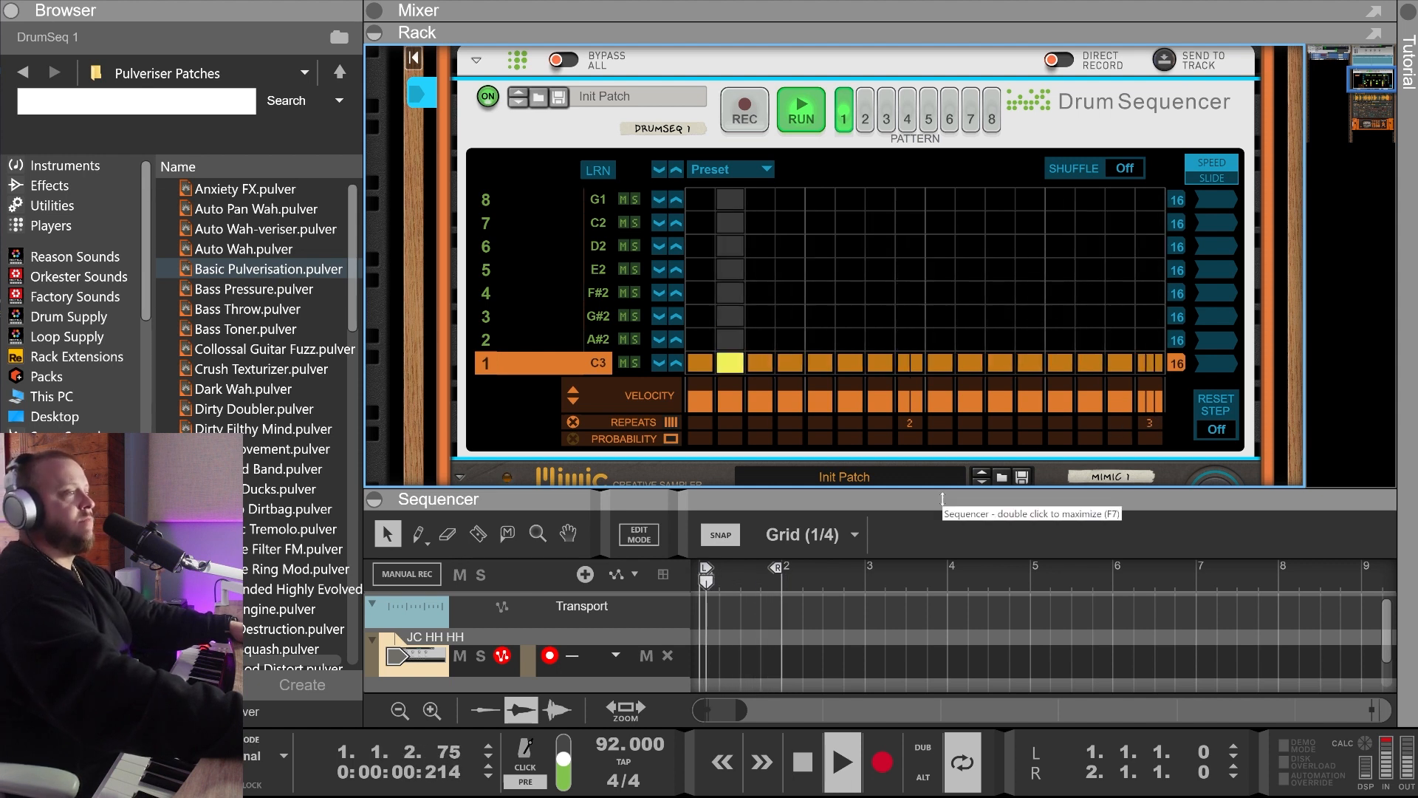
# Check Mimic's amp decay and raise its pitch by 1 semitone
pyautogui.scroll(-10, 868, 349)
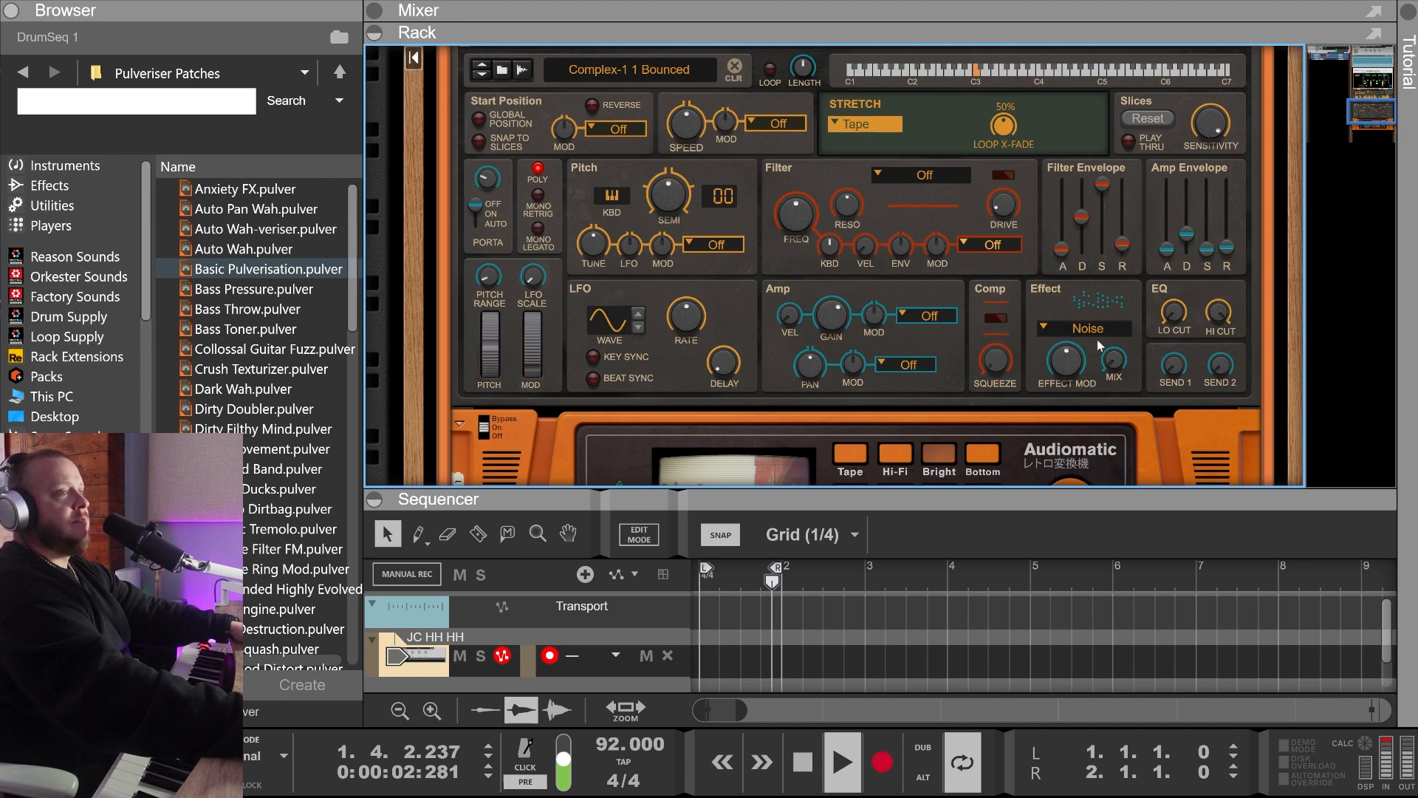
pyautogui.click(1187, 241)
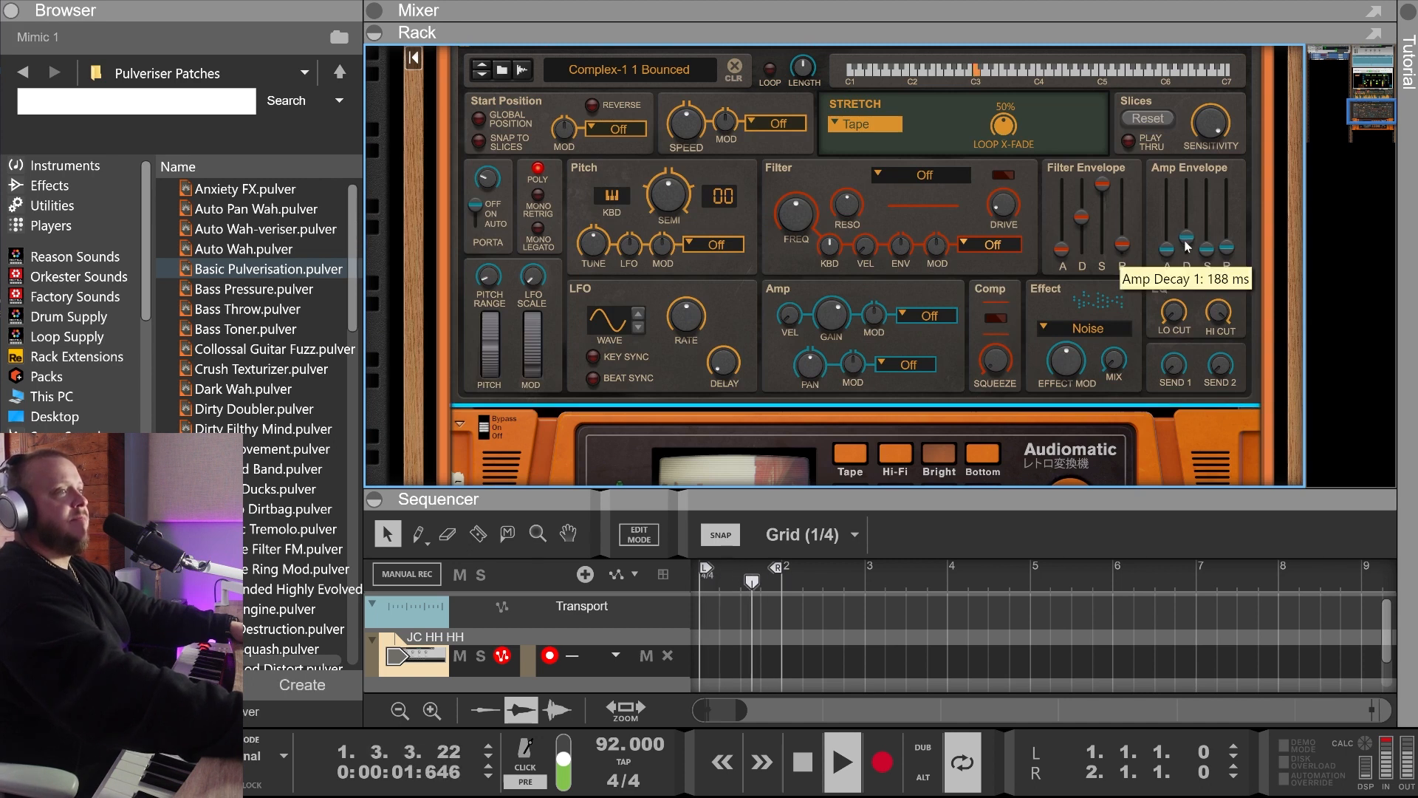
pyautogui.scroll(2, 871, 322)
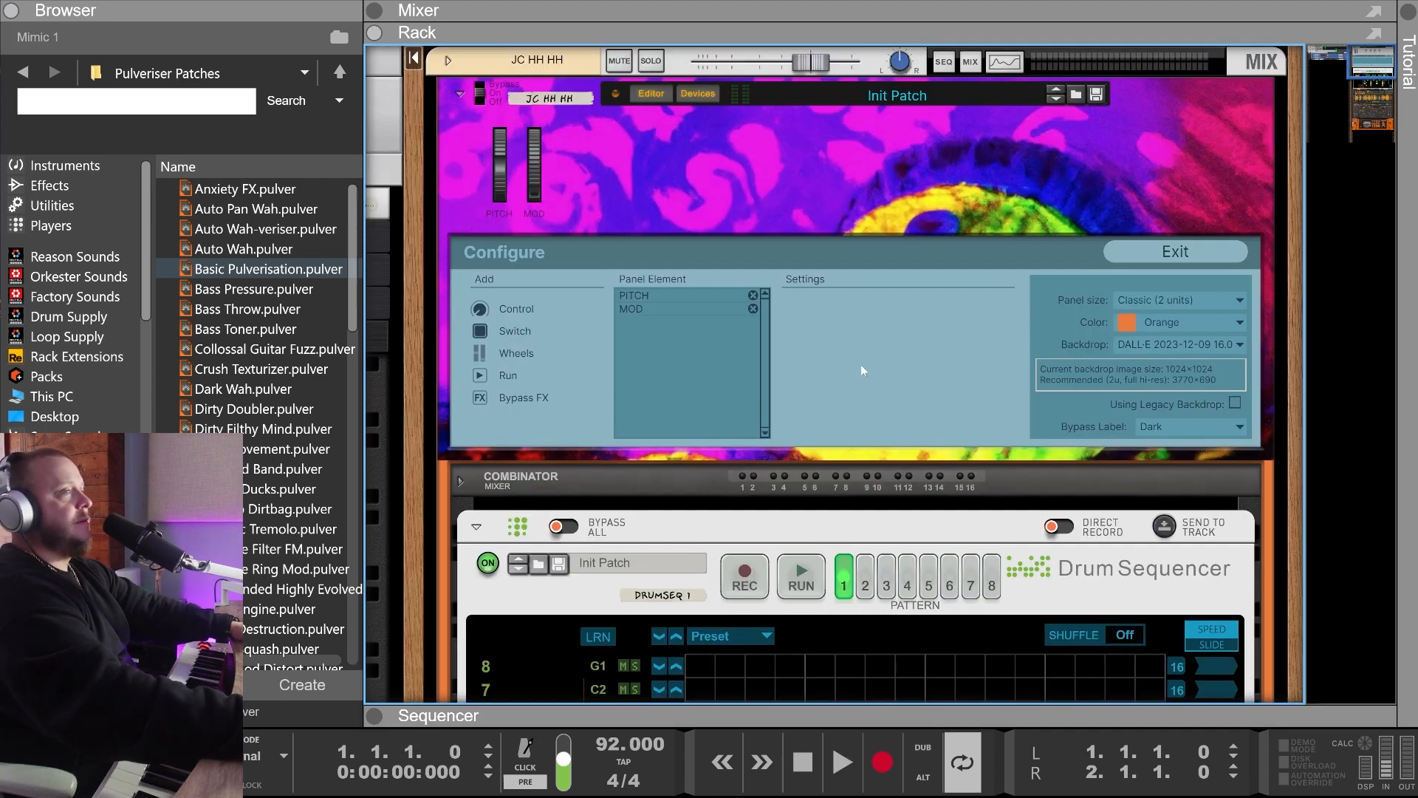
# Set Audiomatic's Dry/Wet mix to 0% and play the pattern briefly
pyautogui.scroll(-15, 861, 365)
pyautogui.scroll(1, 894, 414)
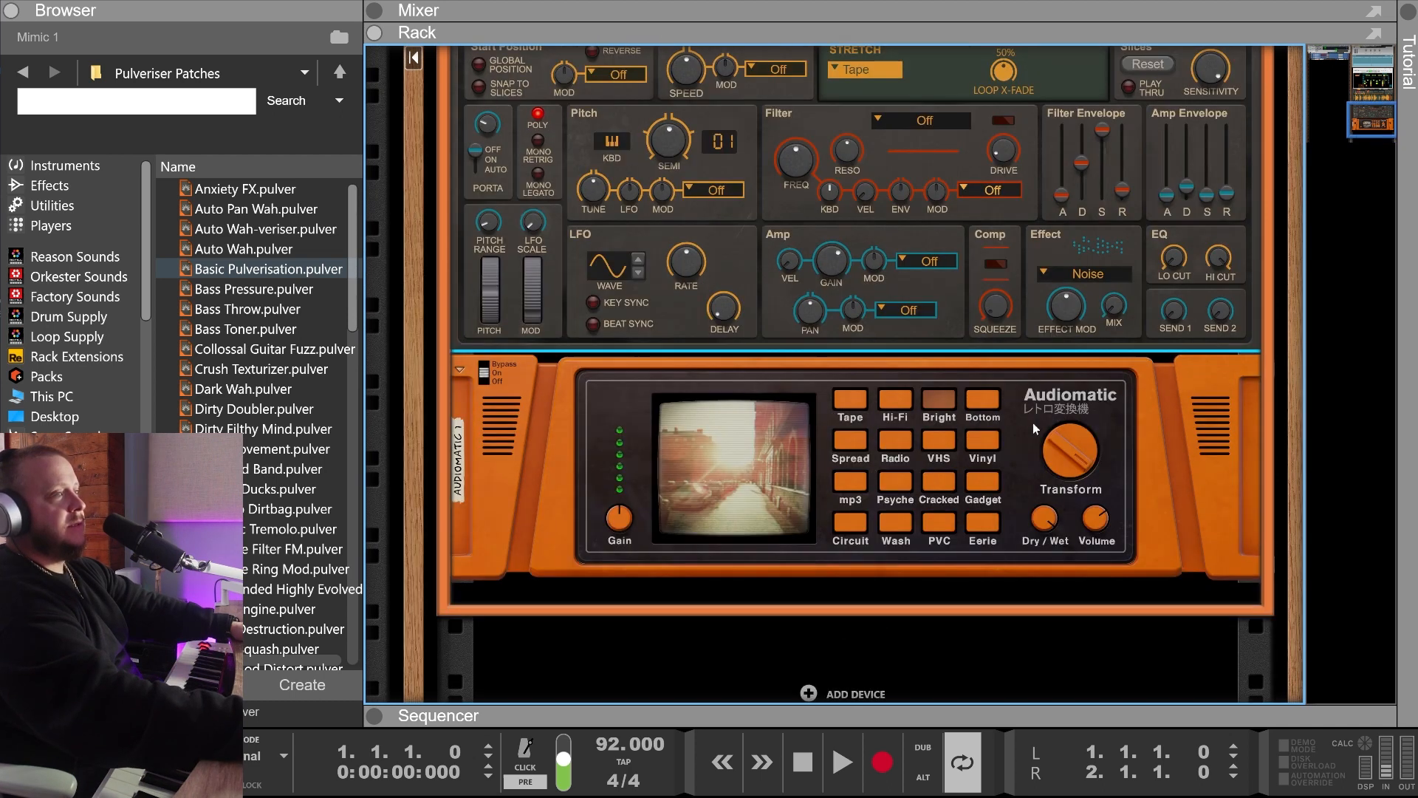
pyautogui.rightClick(1046, 517)
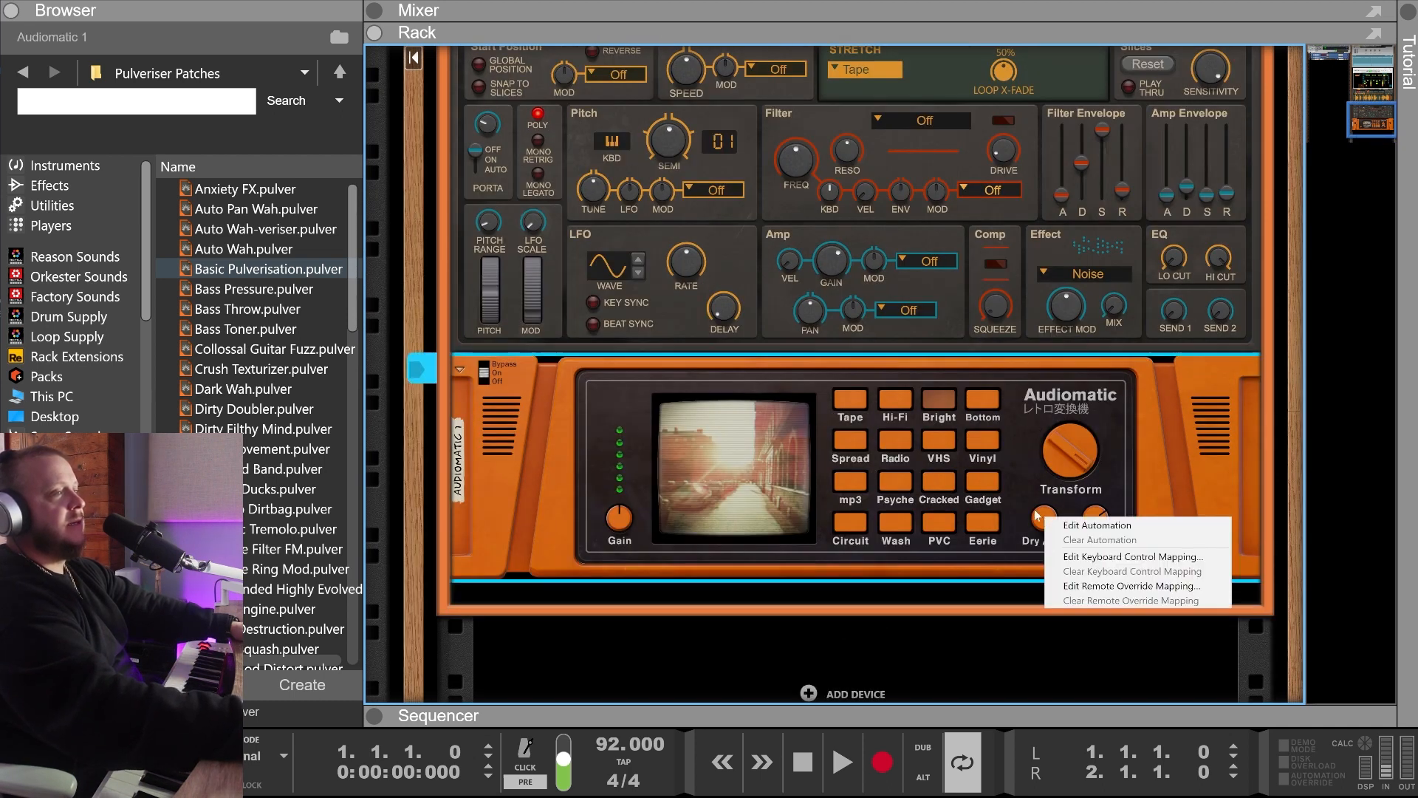
pyautogui.click(1036, 516)
pyautogui.press('space')
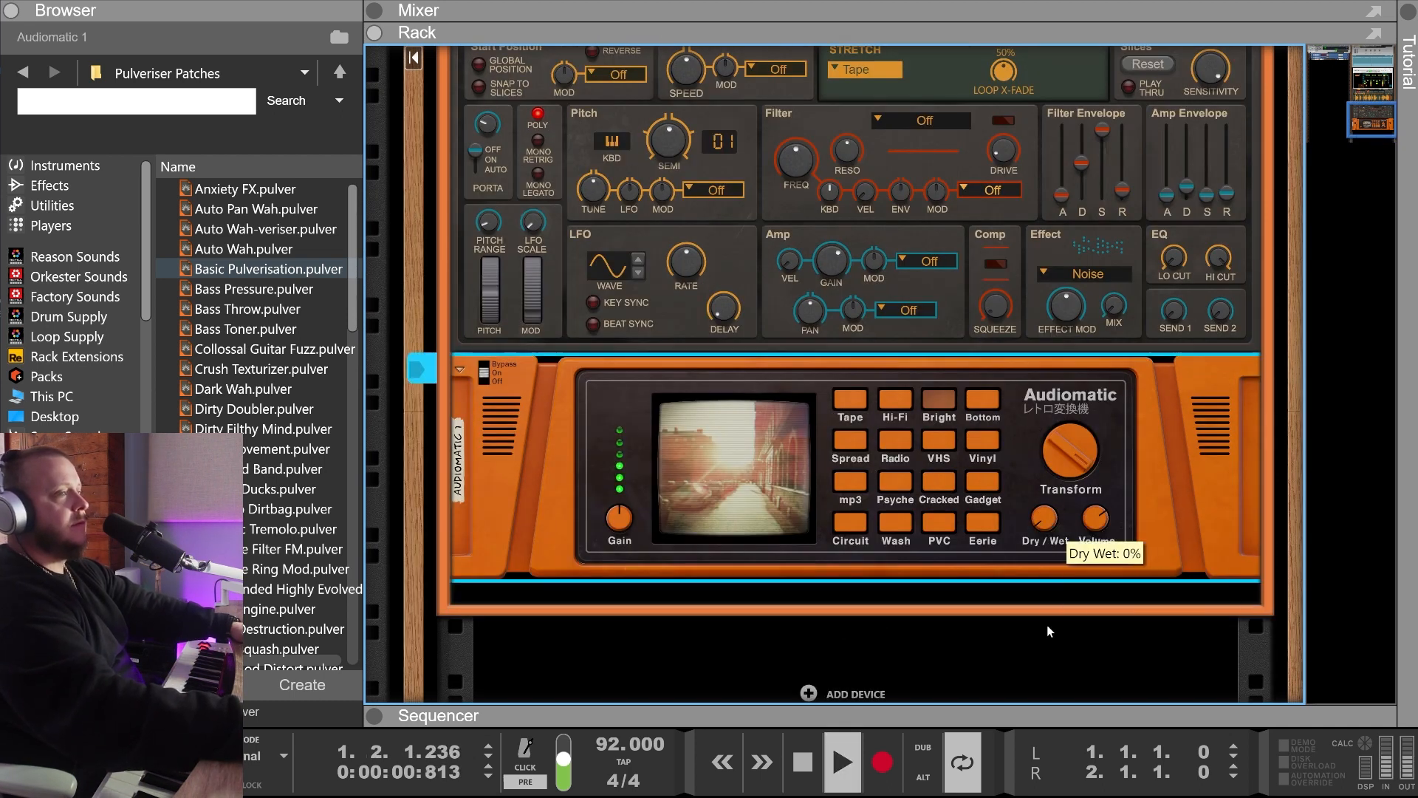
pyautogui.press('space')
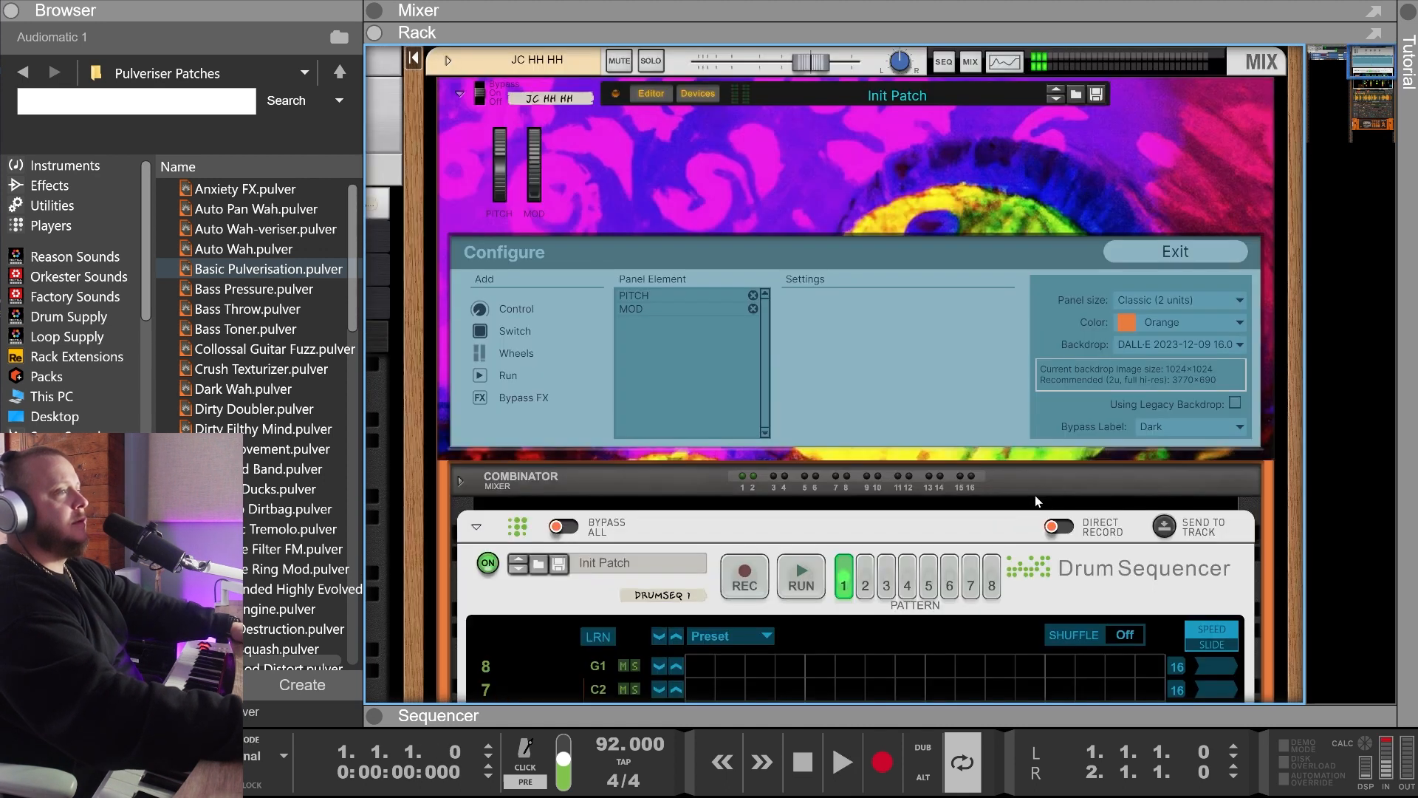
# Add a control knob in the Vintage XXL style to the Combinator panel, placed beside the wheels, and name it Bright
pyautogui.moveTo(480, 310); pyautogui.dragTo(707, 326)
pyautogui.click(916, 337)
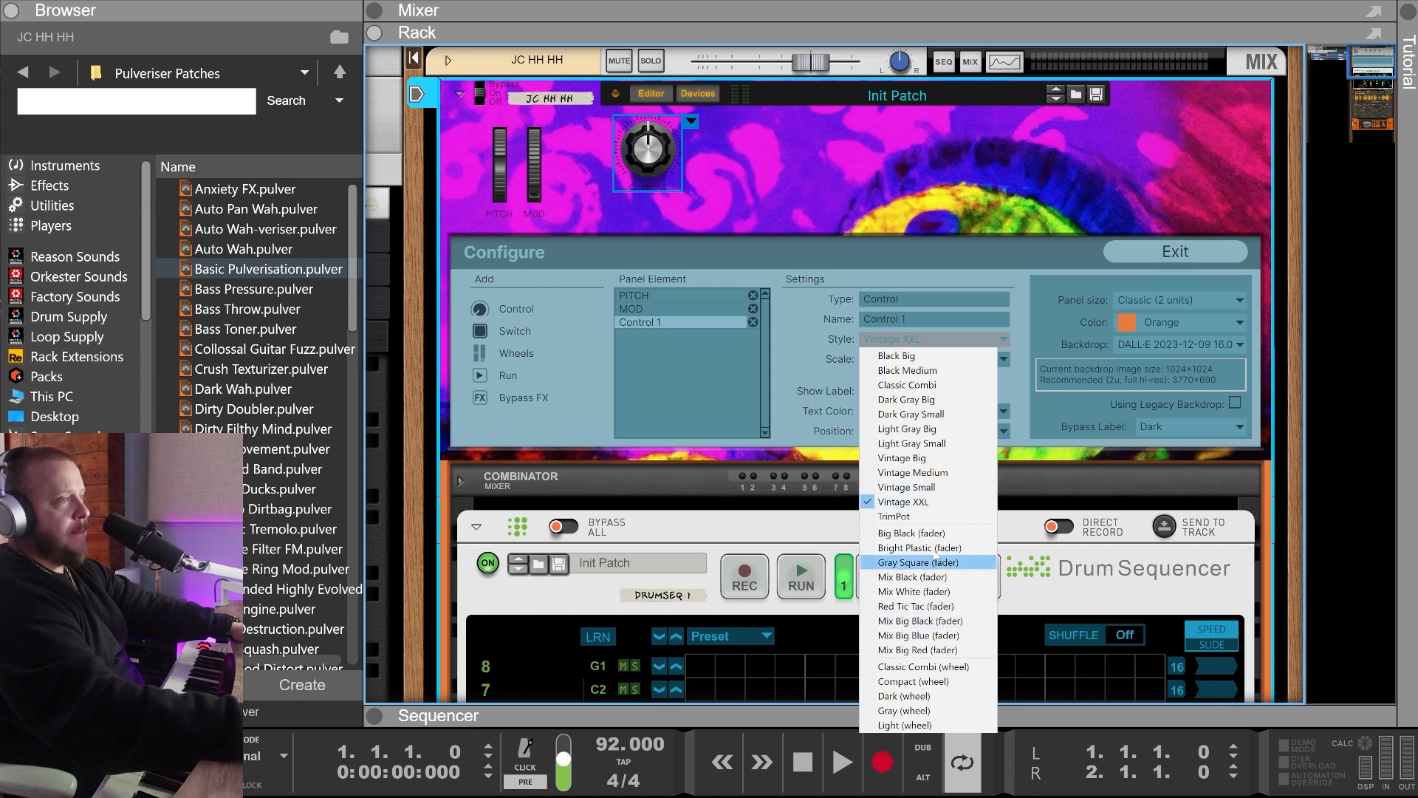
pyautogui.click(929, 501)
pyautogui.moveTo(674, 170); pyautogui.dragTo(727, 177)
pyautogui.doubleClick(744, 199)
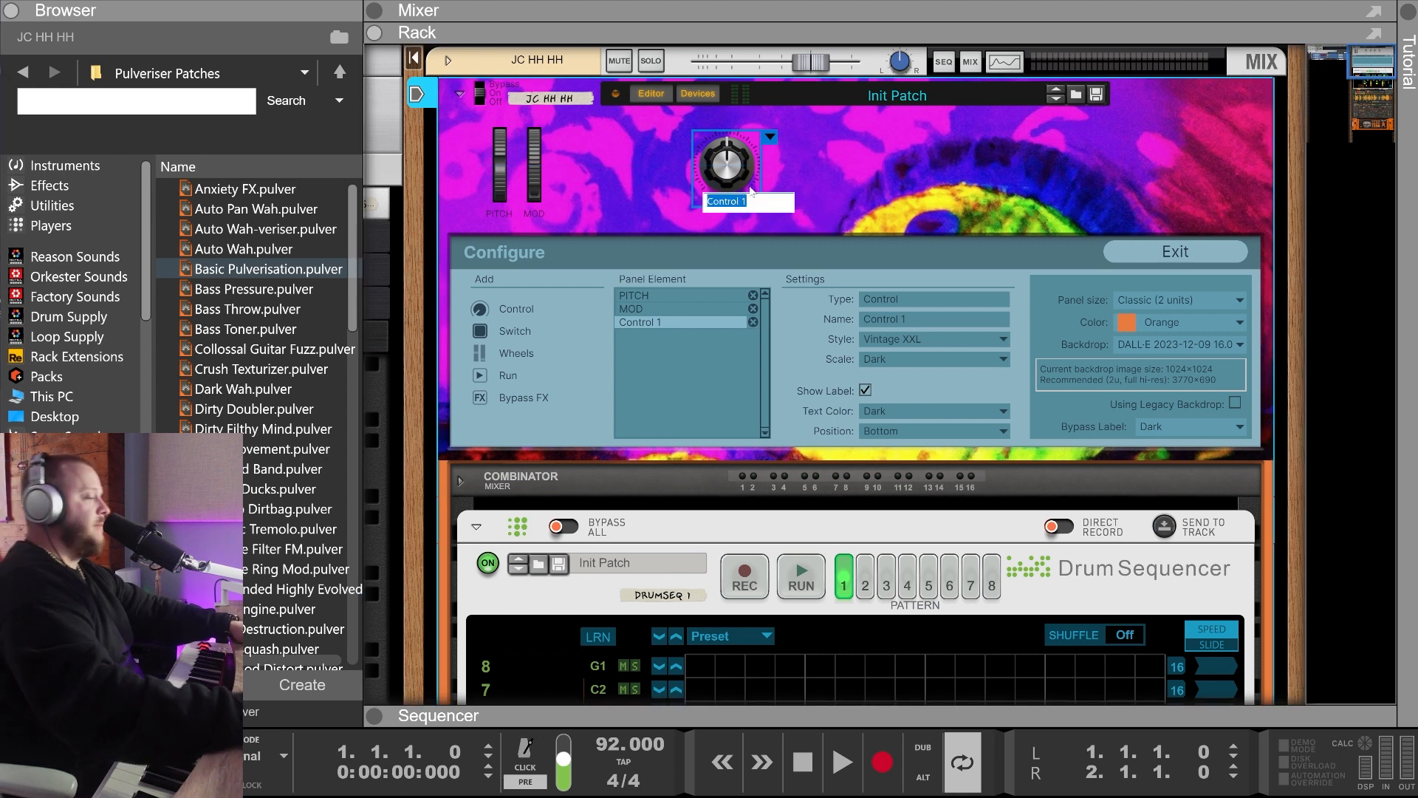
pyautogui.write('Bright')
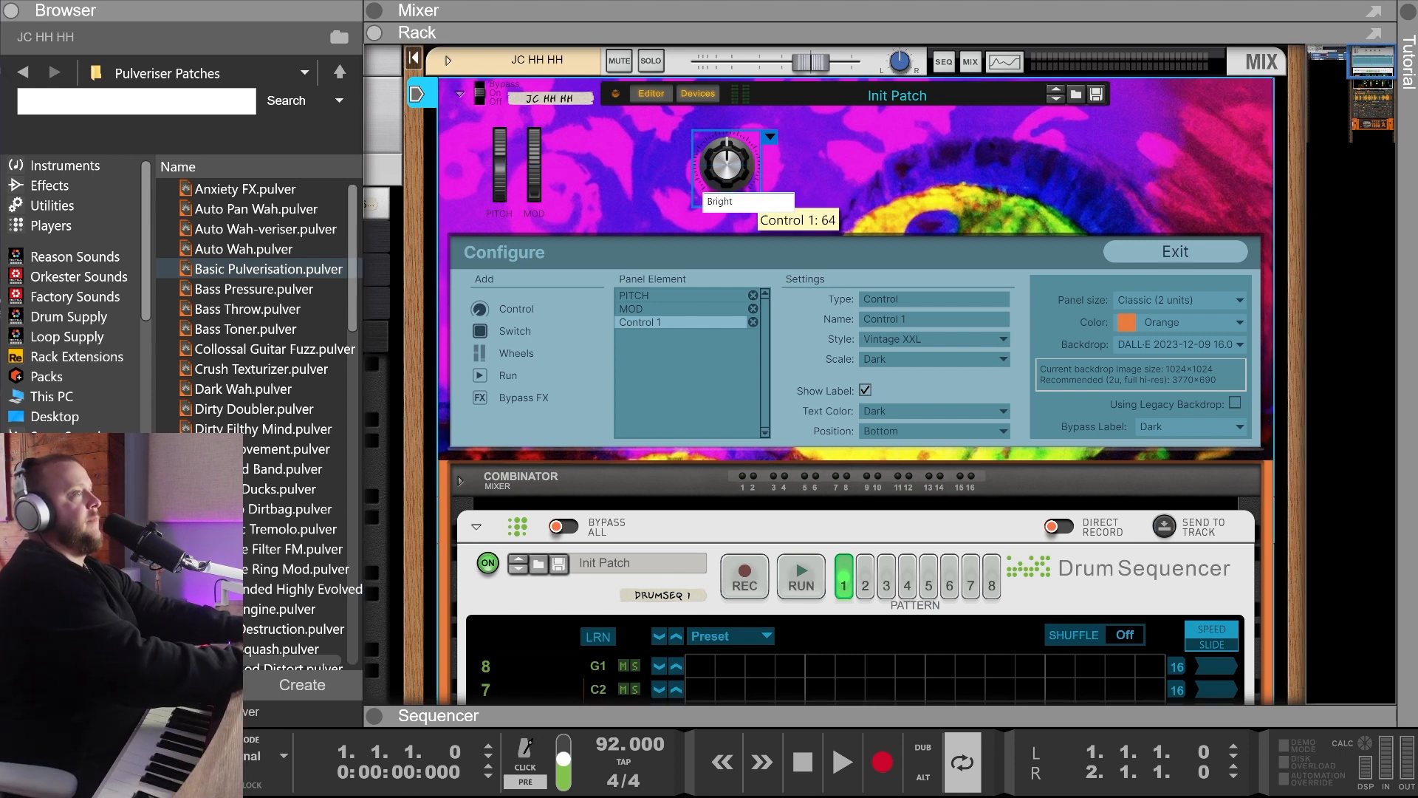
pyautogui.press('Return')
# Map Audiomatic's Dry/Wet knob to the Bright control and try it by turning the Bright knob
pyautogui.scroll(-10, 872, 524)
pyautogui.scroll(-8, 872, 524)
pyautogui.rightClick(1055, 444)
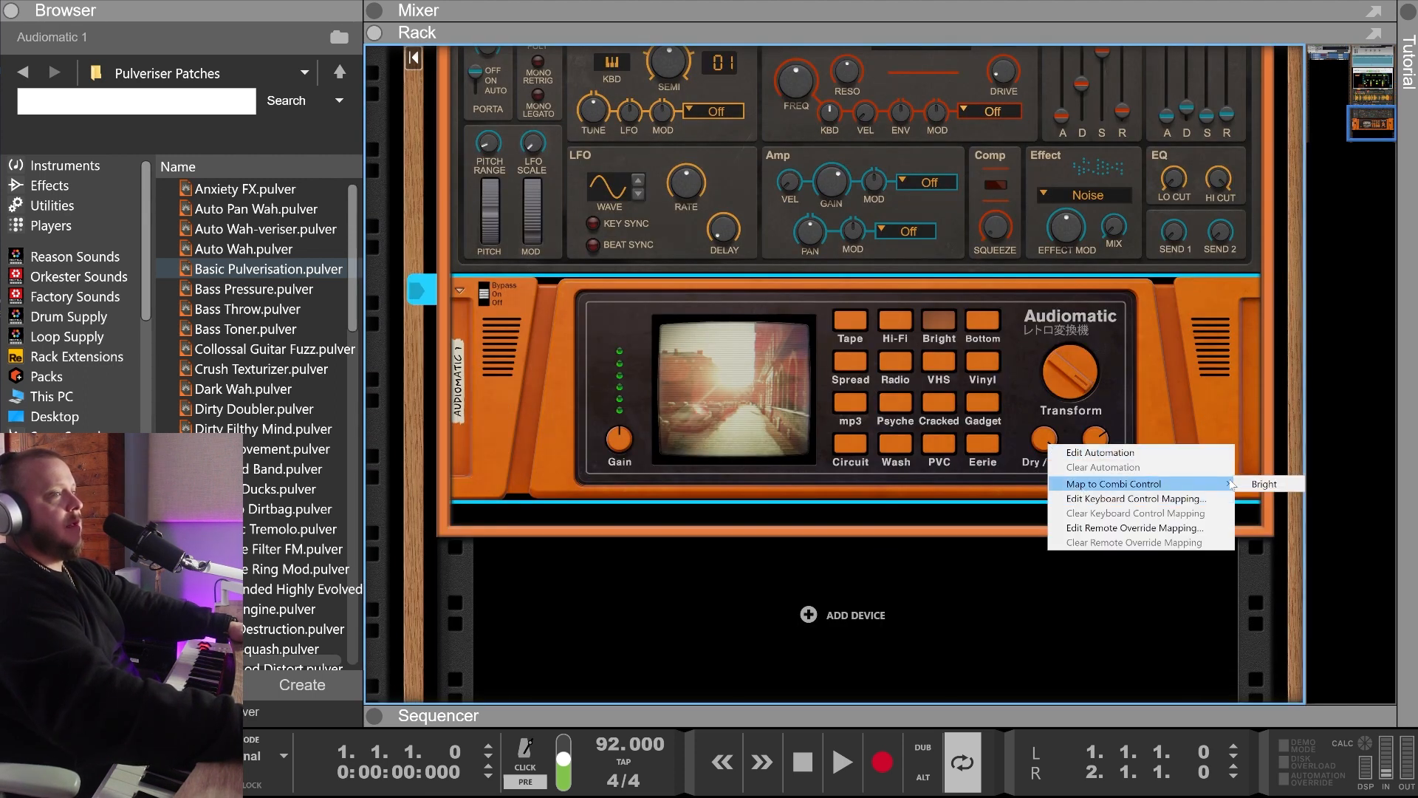
pyautogui.click(1254, 486)
pyautogui.scroll(10, 893, 458)
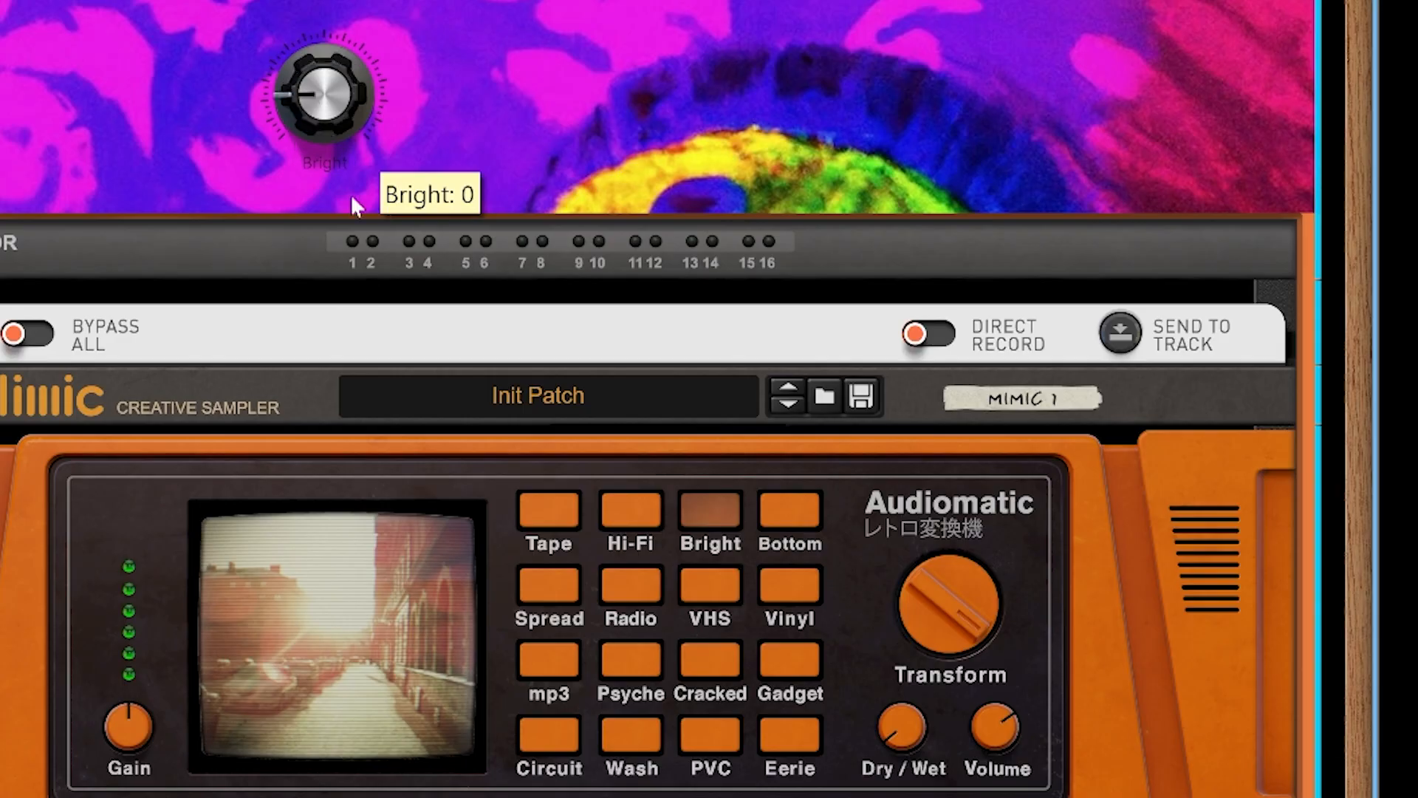
pyautogui.moveTo(350, 195); pyautogui.dragTo(349, 62)
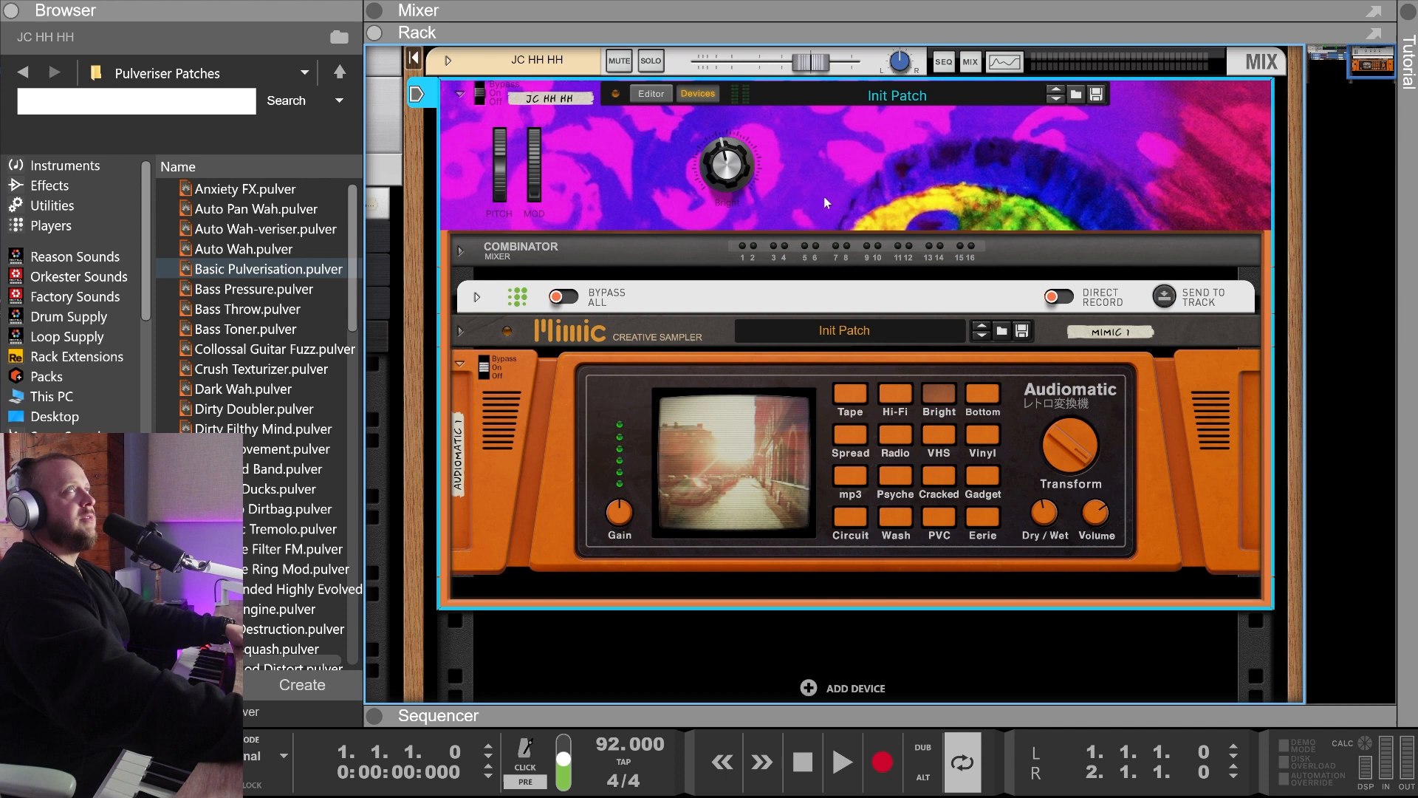
pyautogui.moveTo(750, 190); pyautogui.dragTo(1134, 114)
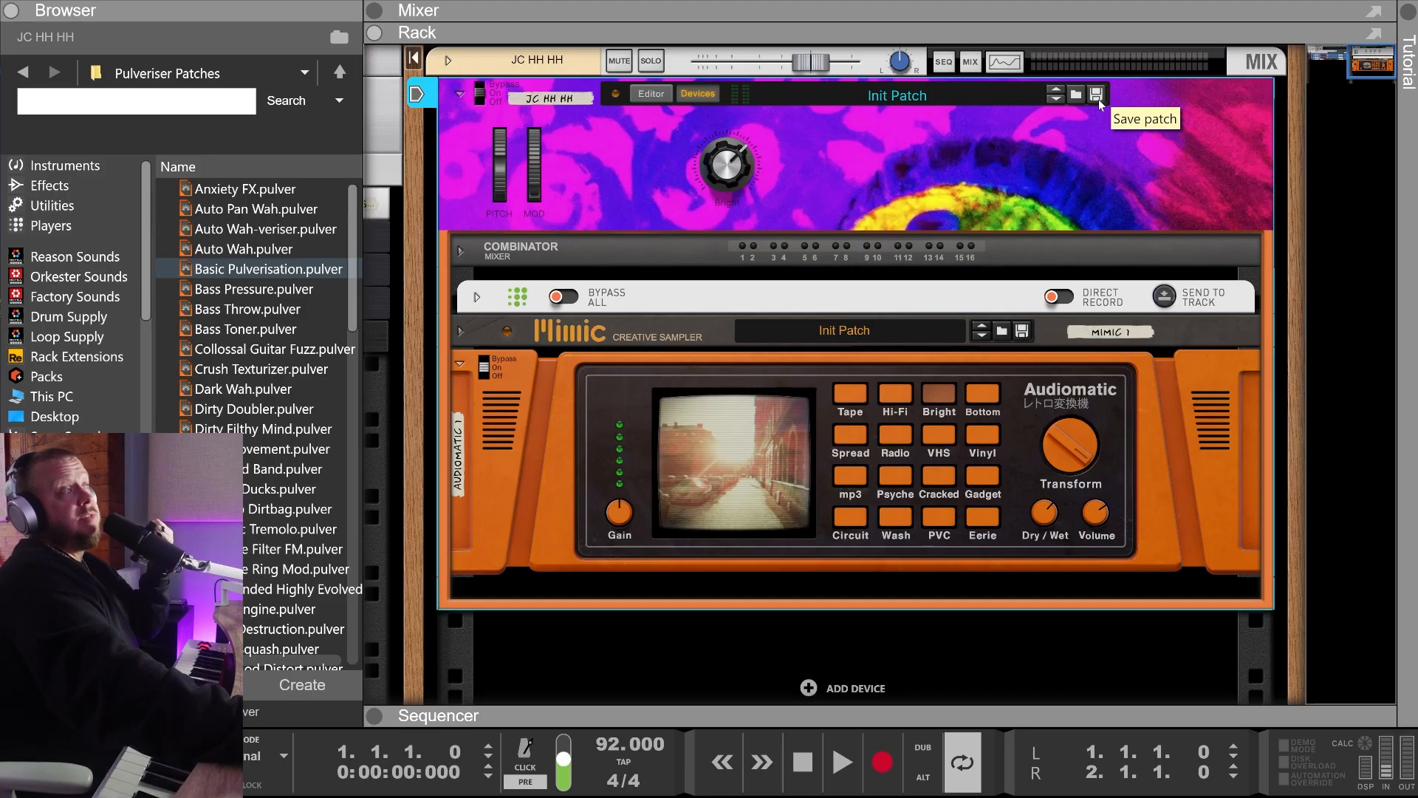
# Try to save the Combinator patch and open the song's self-contain settings
pyautogui.click(1097, 96)
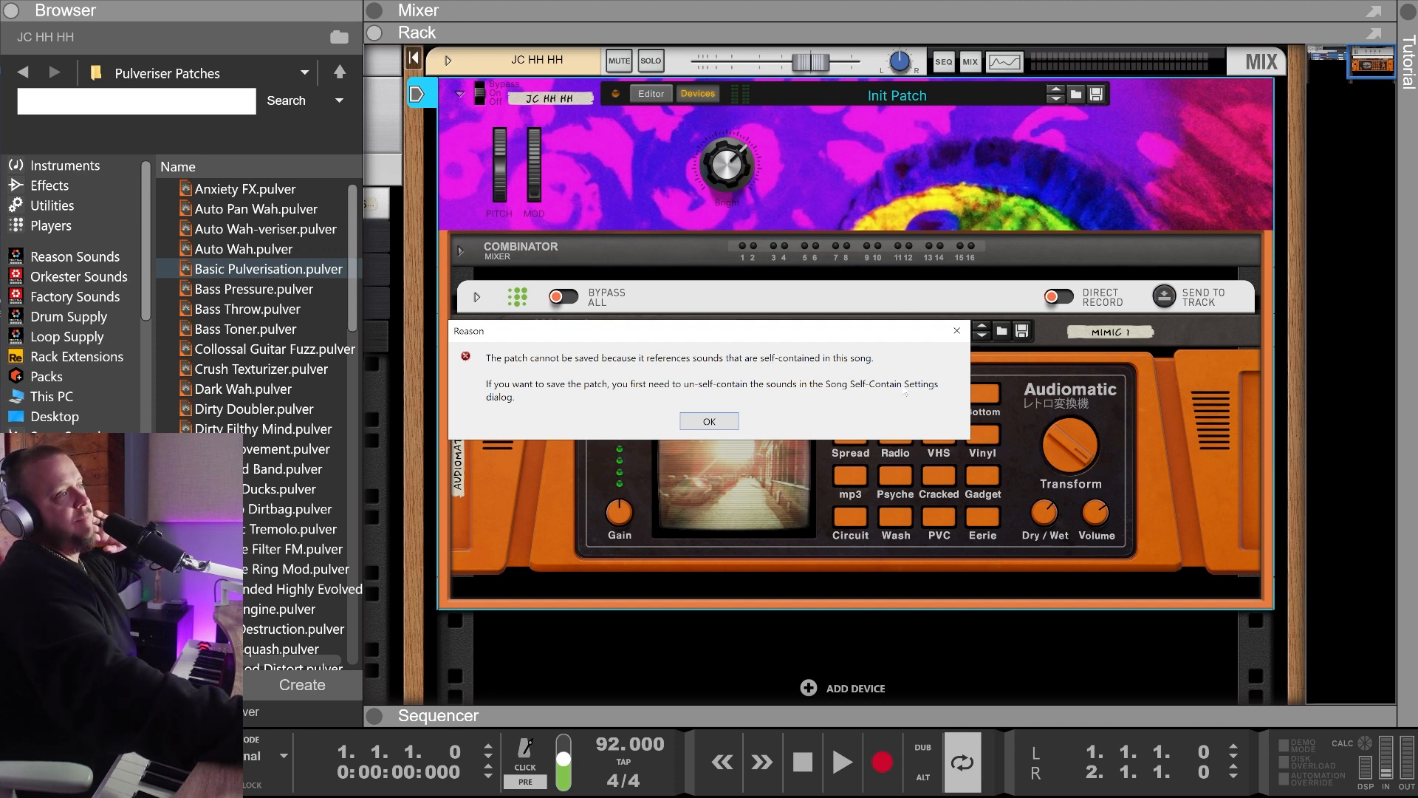
pyautogui.click(725, 426)
pyautogui.click(11, 4)
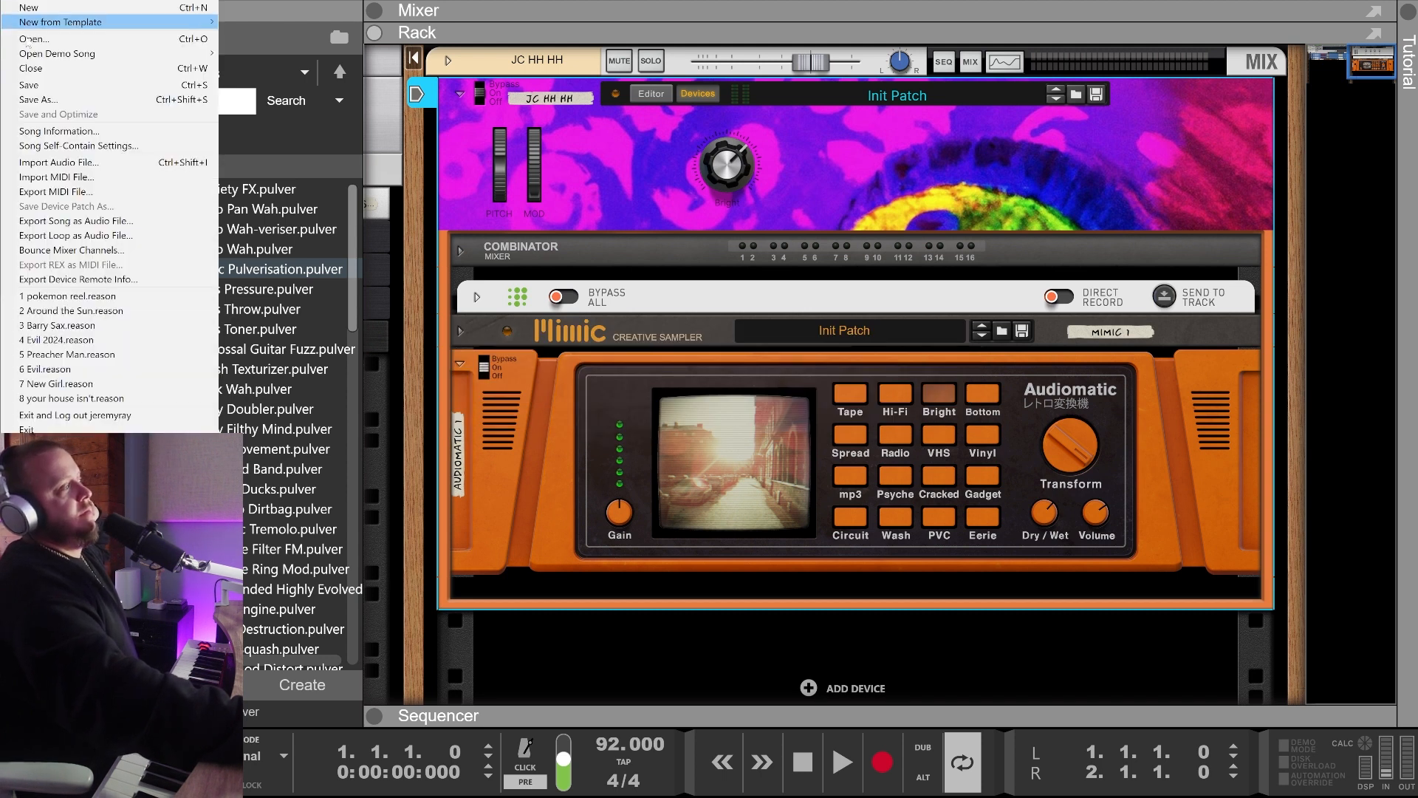
pyautogui.click(63, 146)
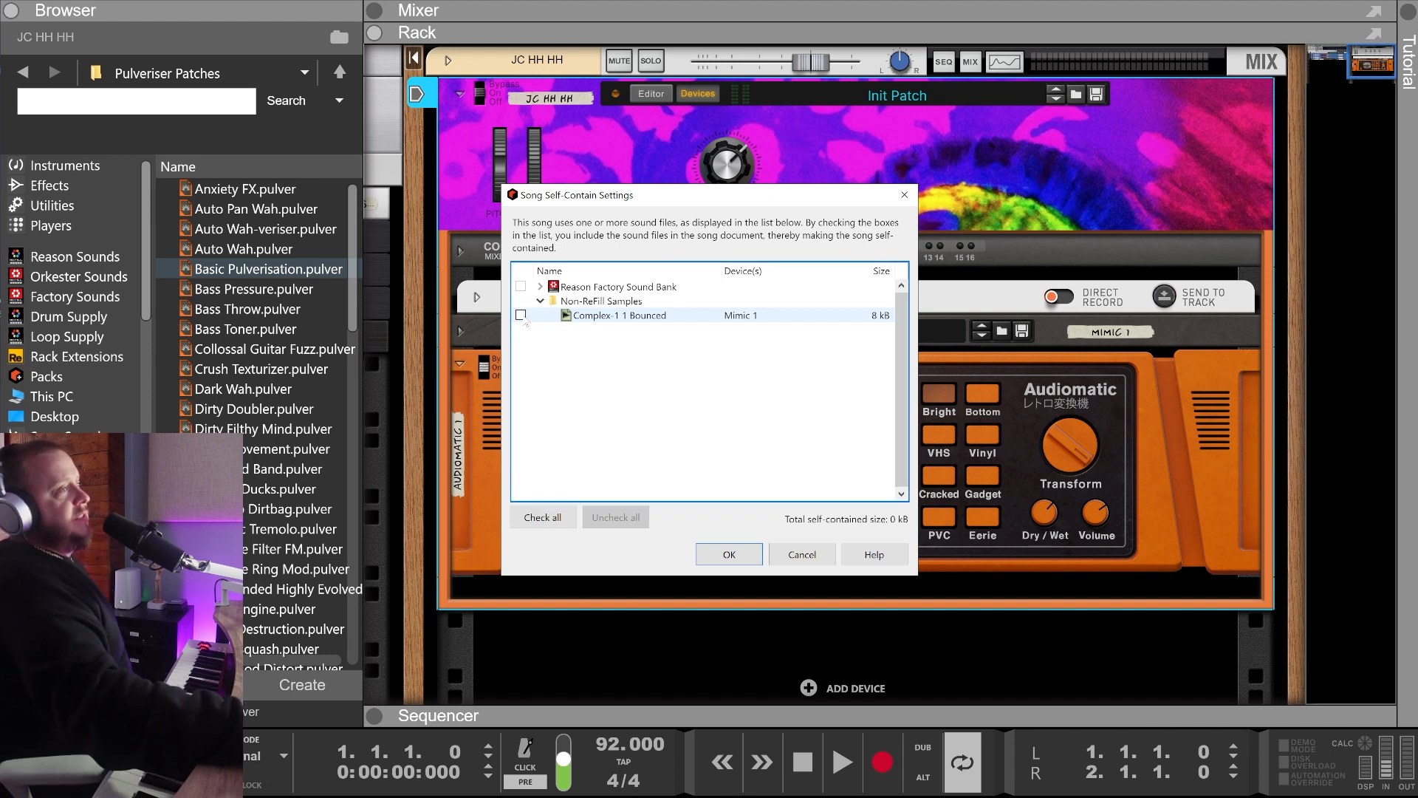
# Un-self-contain the Complex-1 1 Bounced sample, save it to the Custom Samples folder and apply the settings
pyautogui.click(521, 316)
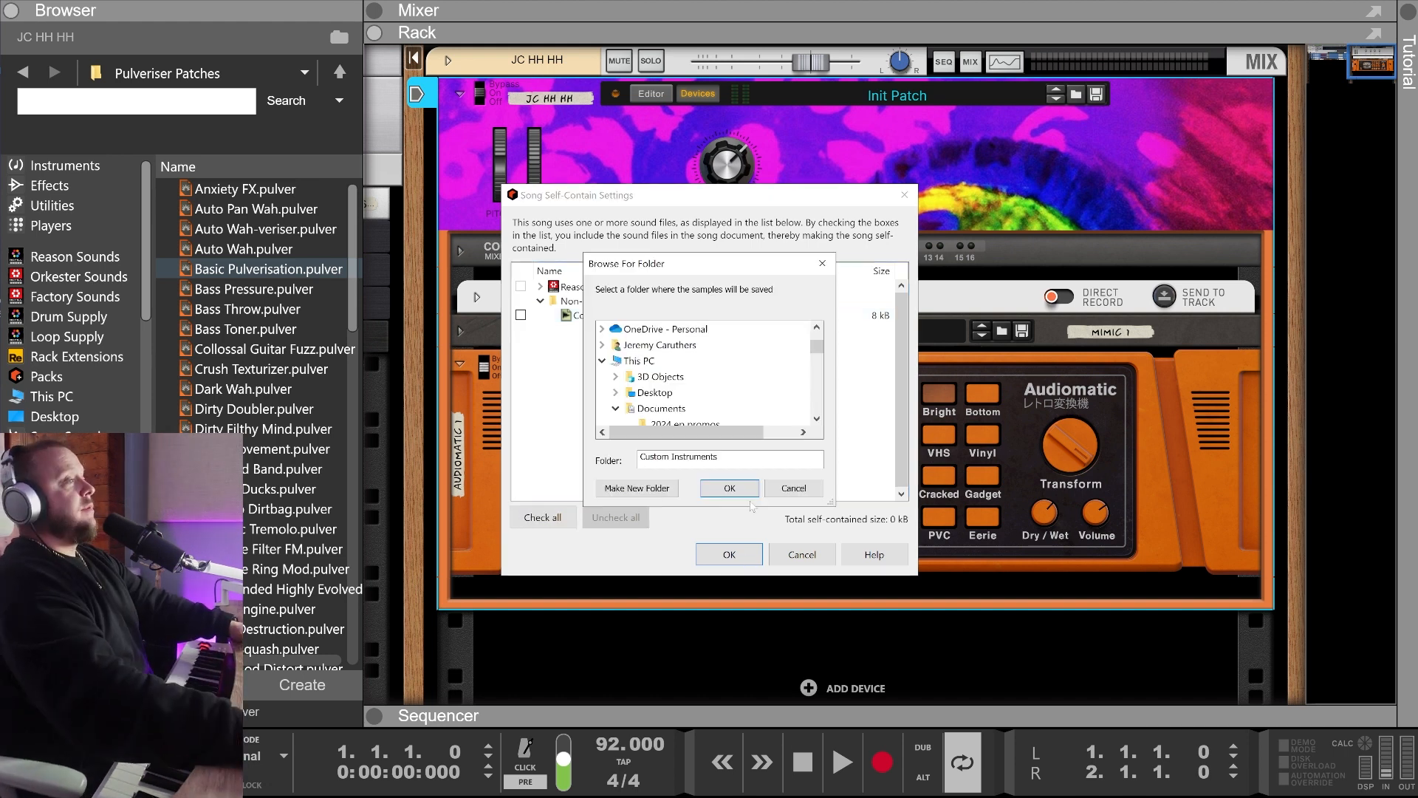
pyautogui.click(675, 411)
pyautogui.scroll(-8, 702, 384)
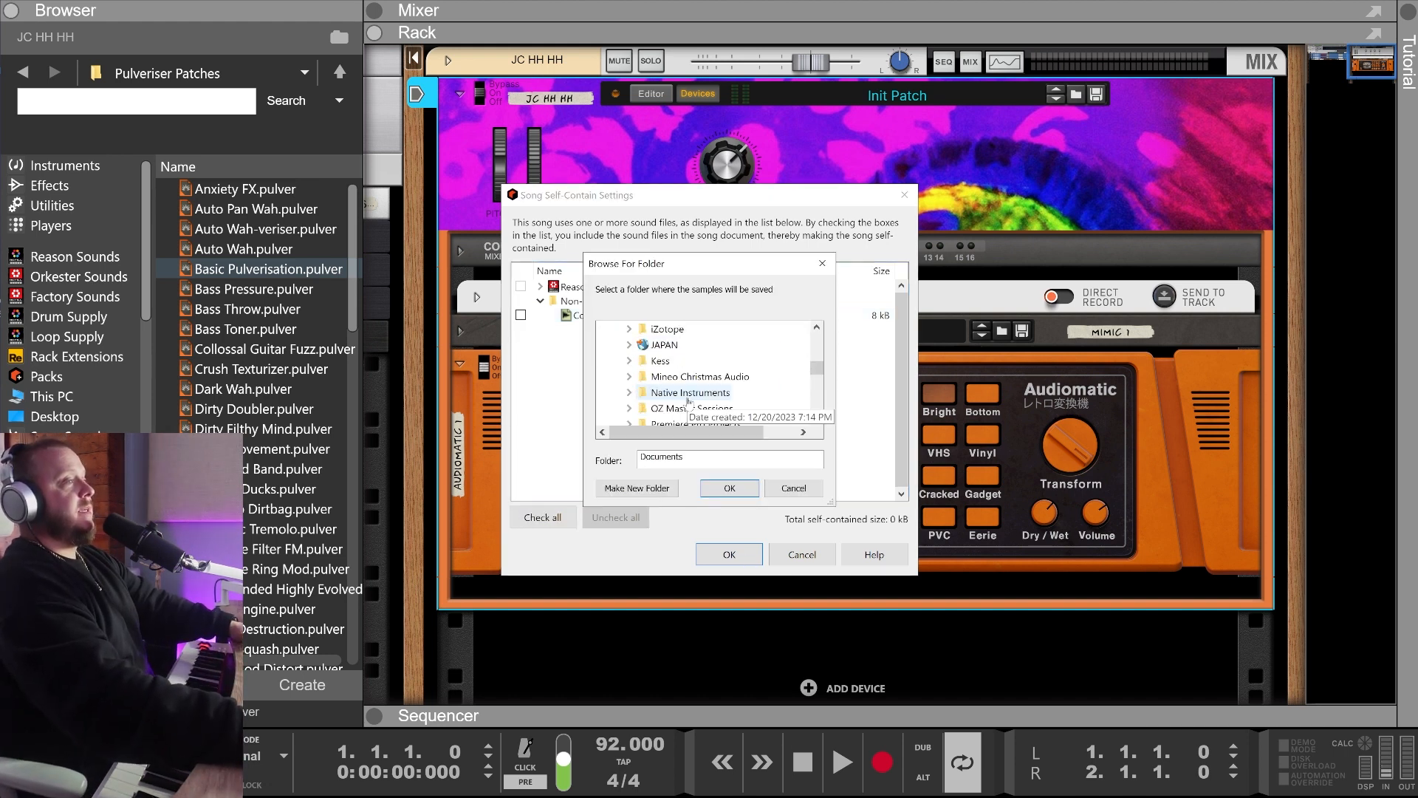
pyautogui.scroll(-1, 725, 384)
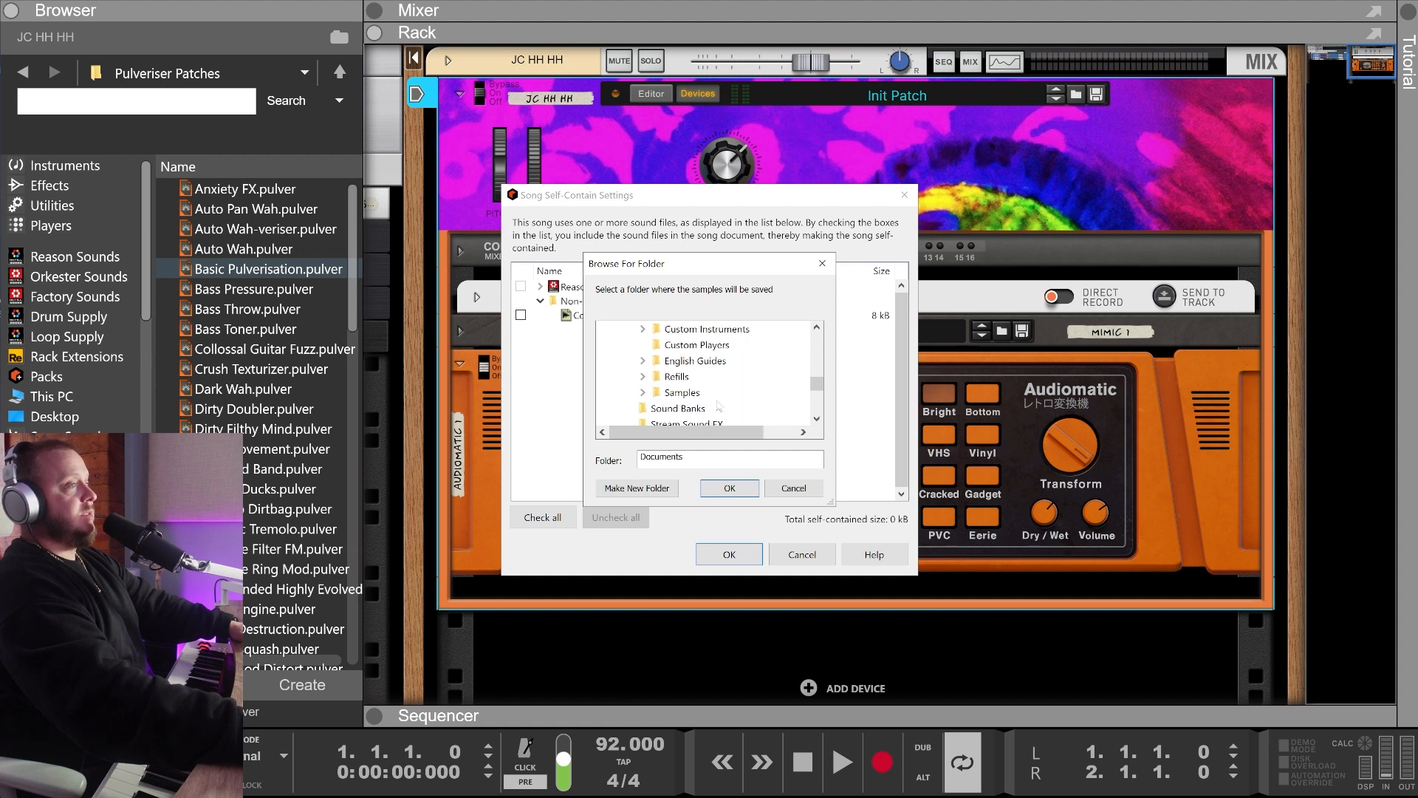
pyautogui.click(689, 393)
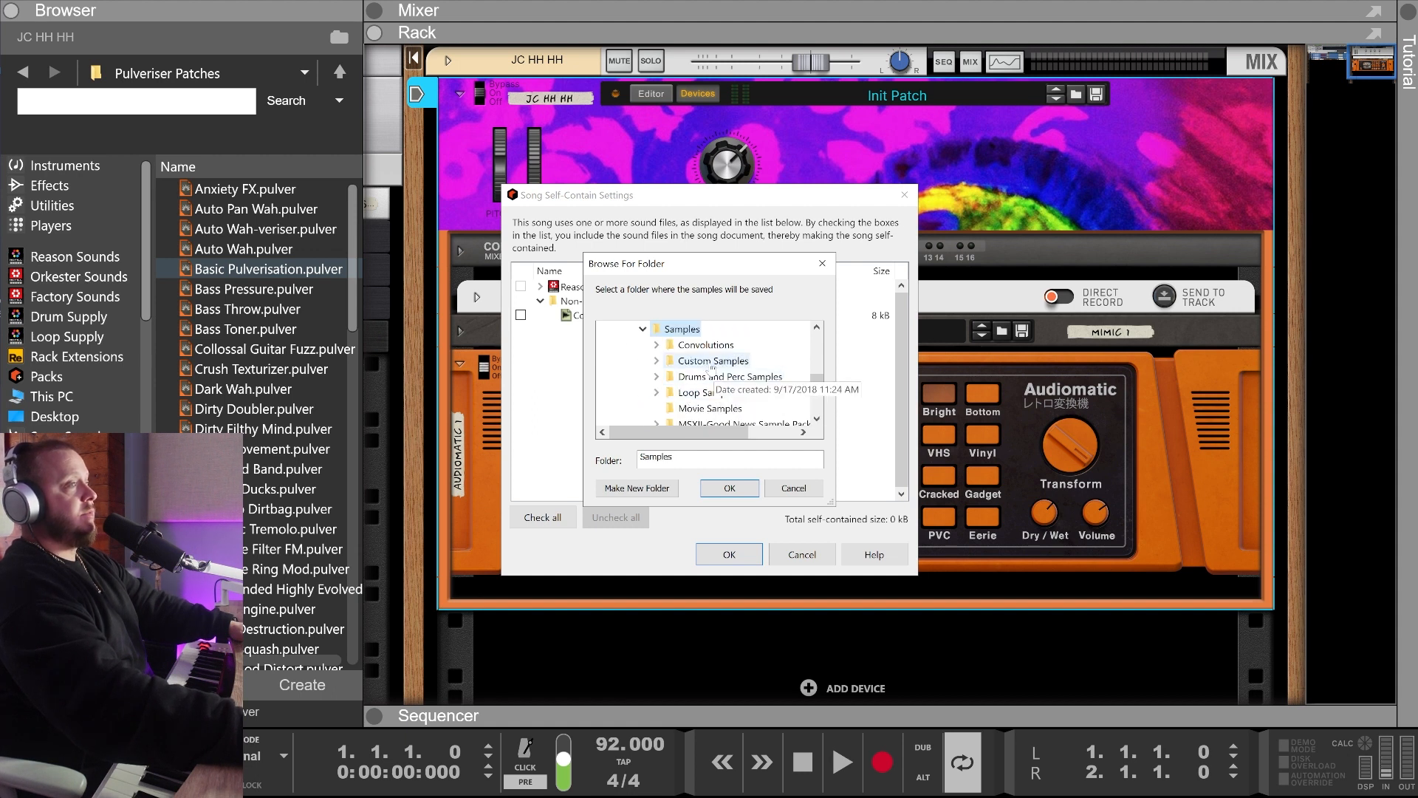
pyautogui.click(712, 361)
pyautogui.click(728, 487)
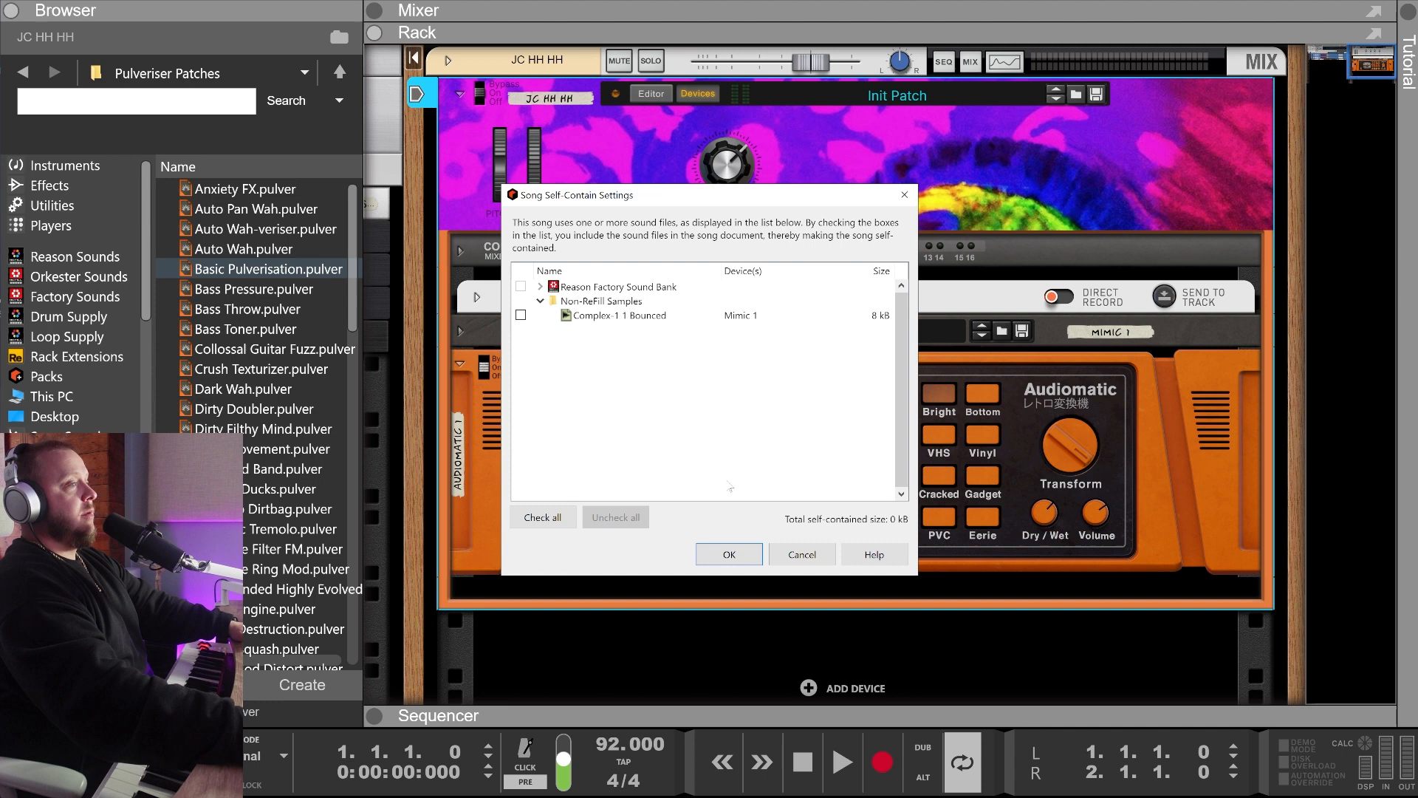
pyautogui.press('Return')
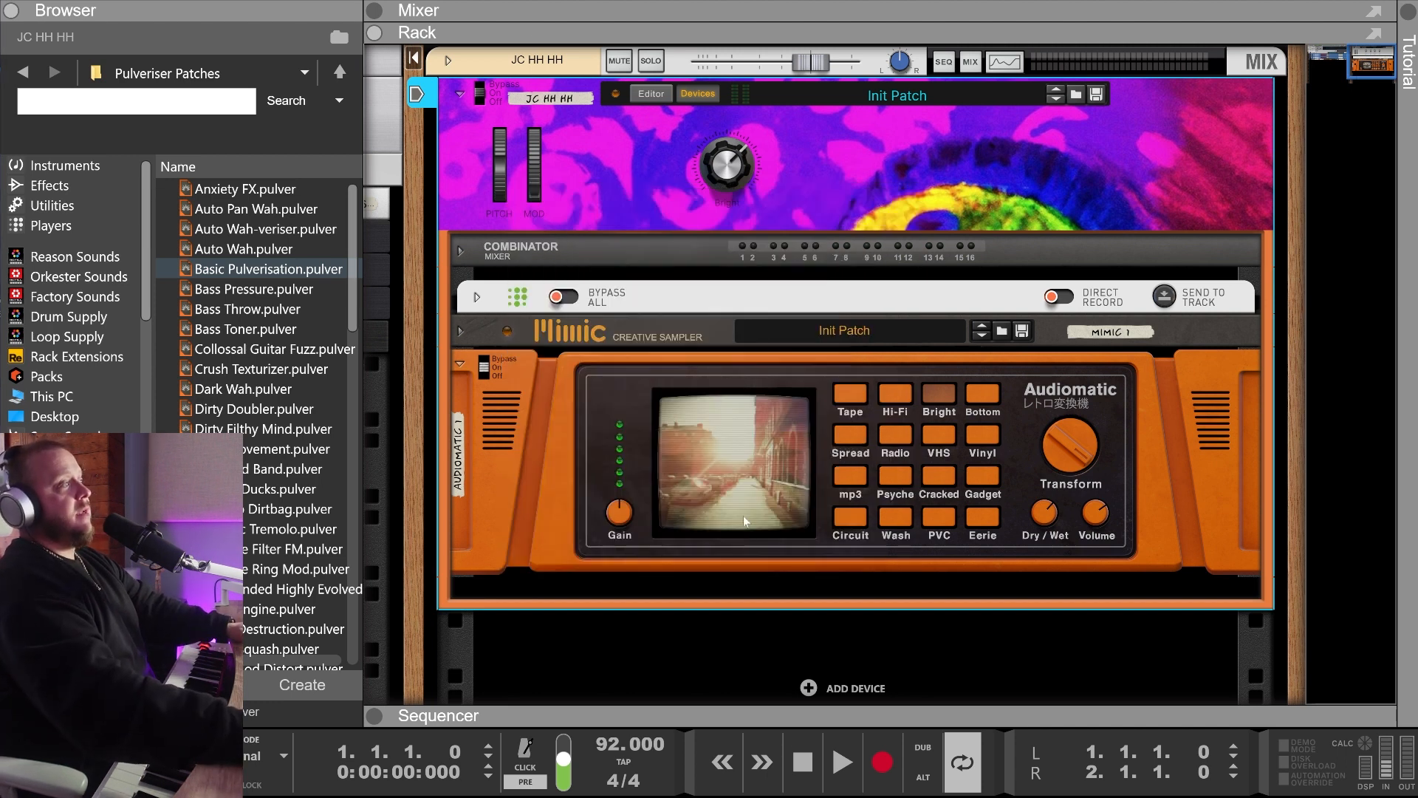
# Save the Combinator patch as JC HH HH in the Custom Instruments folder
pyautogui.click(1096, 94)
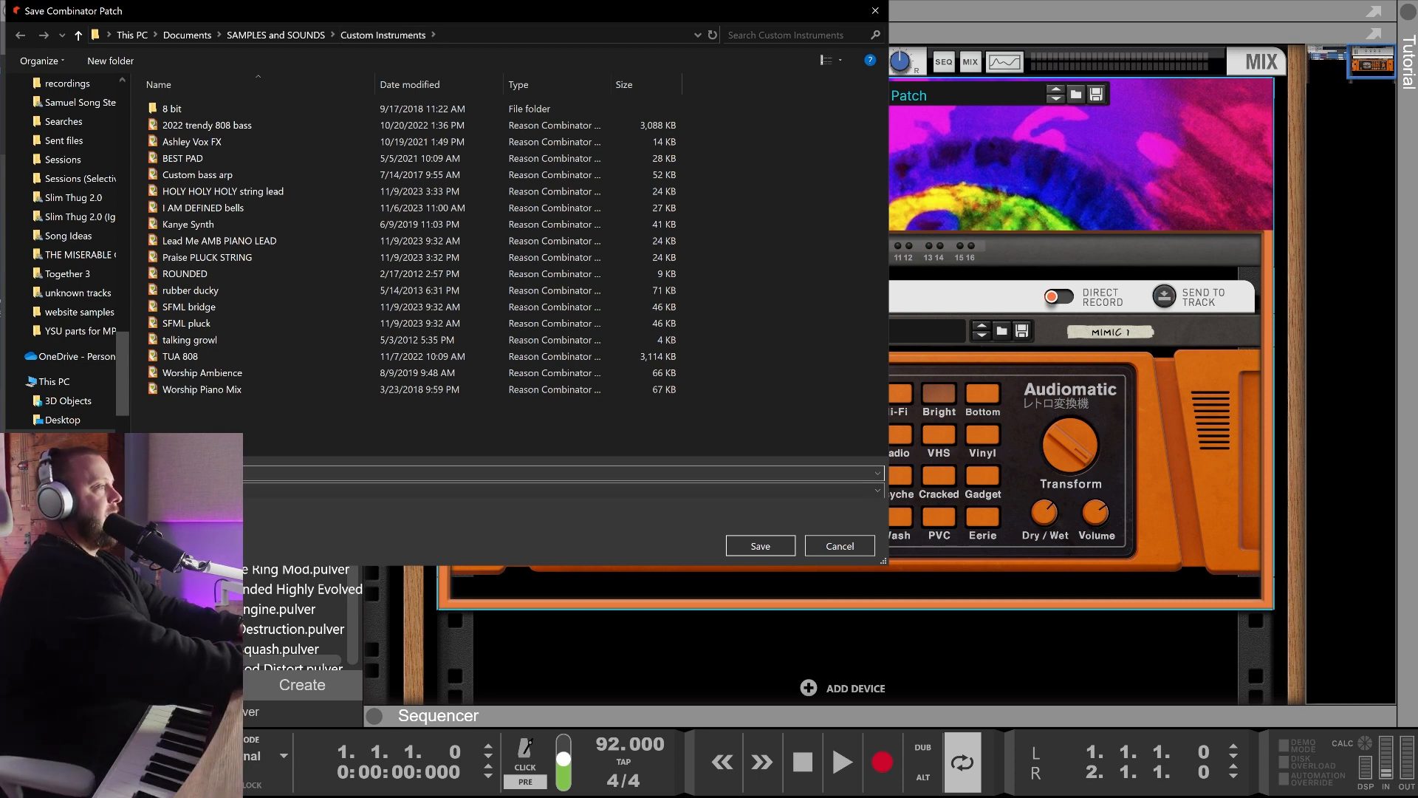
pyautogui.press('Escape')
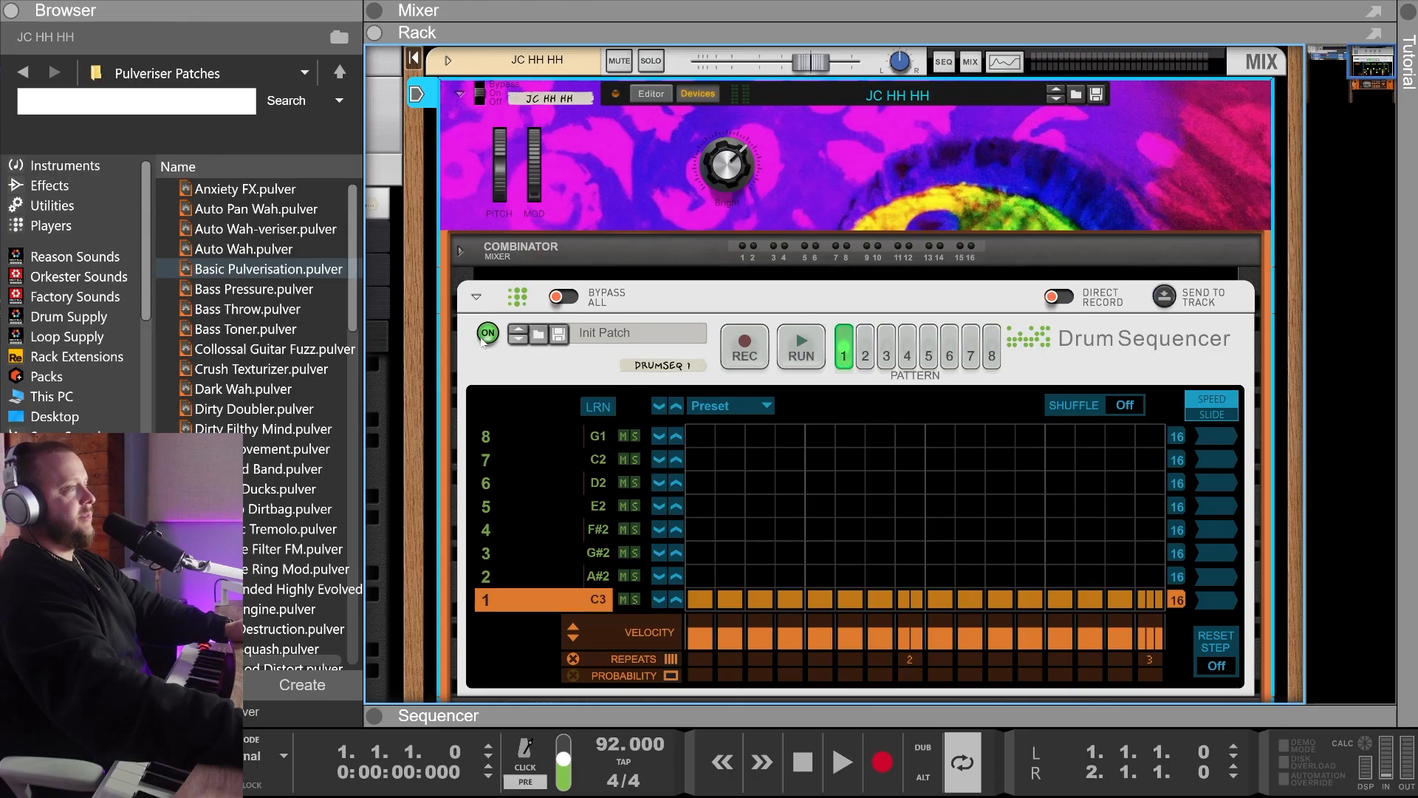
# Unfold Mimic and review the devices inside the Combinator
pyautogui.scroll(-3, 488, 384)
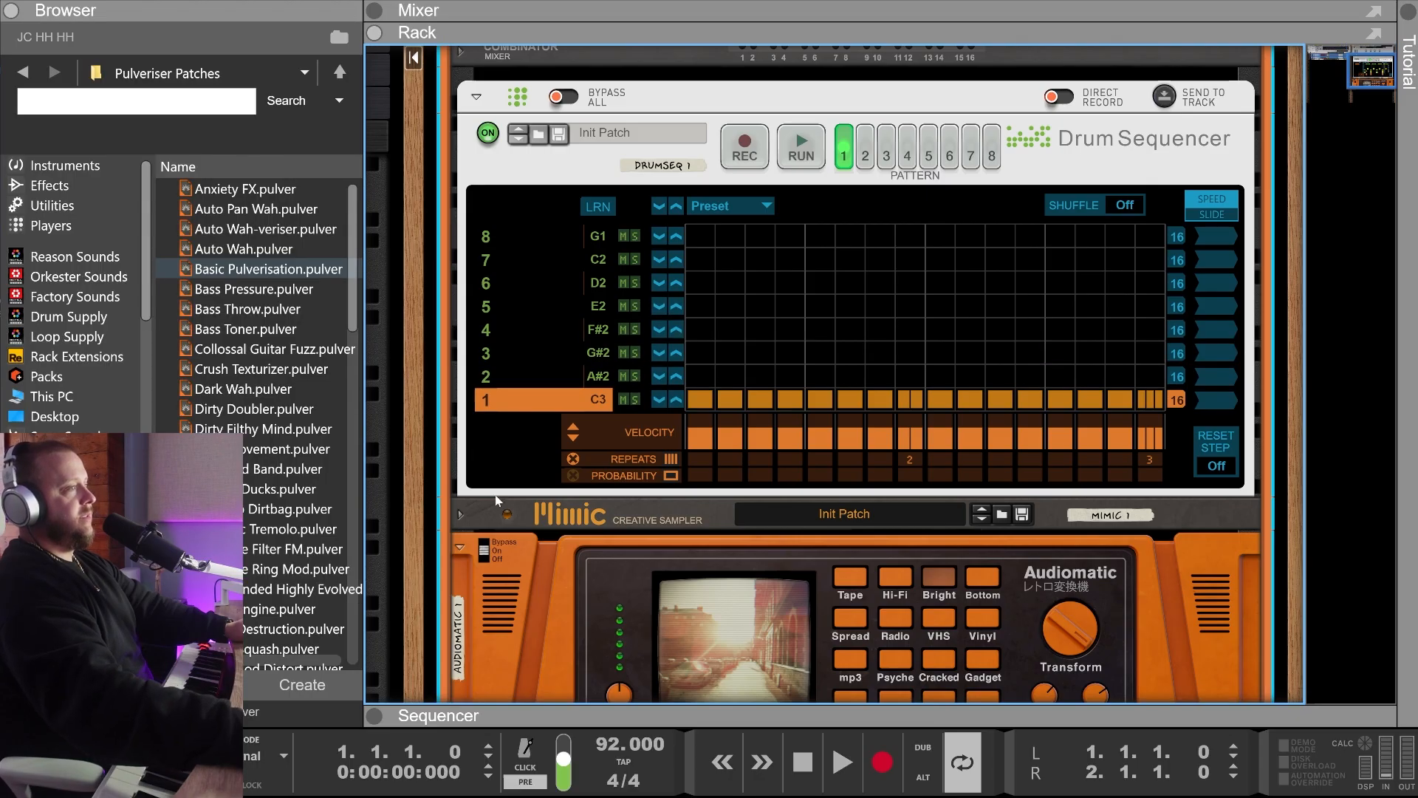
pyautogui.click(459, 514)
pyautogui.scroll(8, 734, 533)
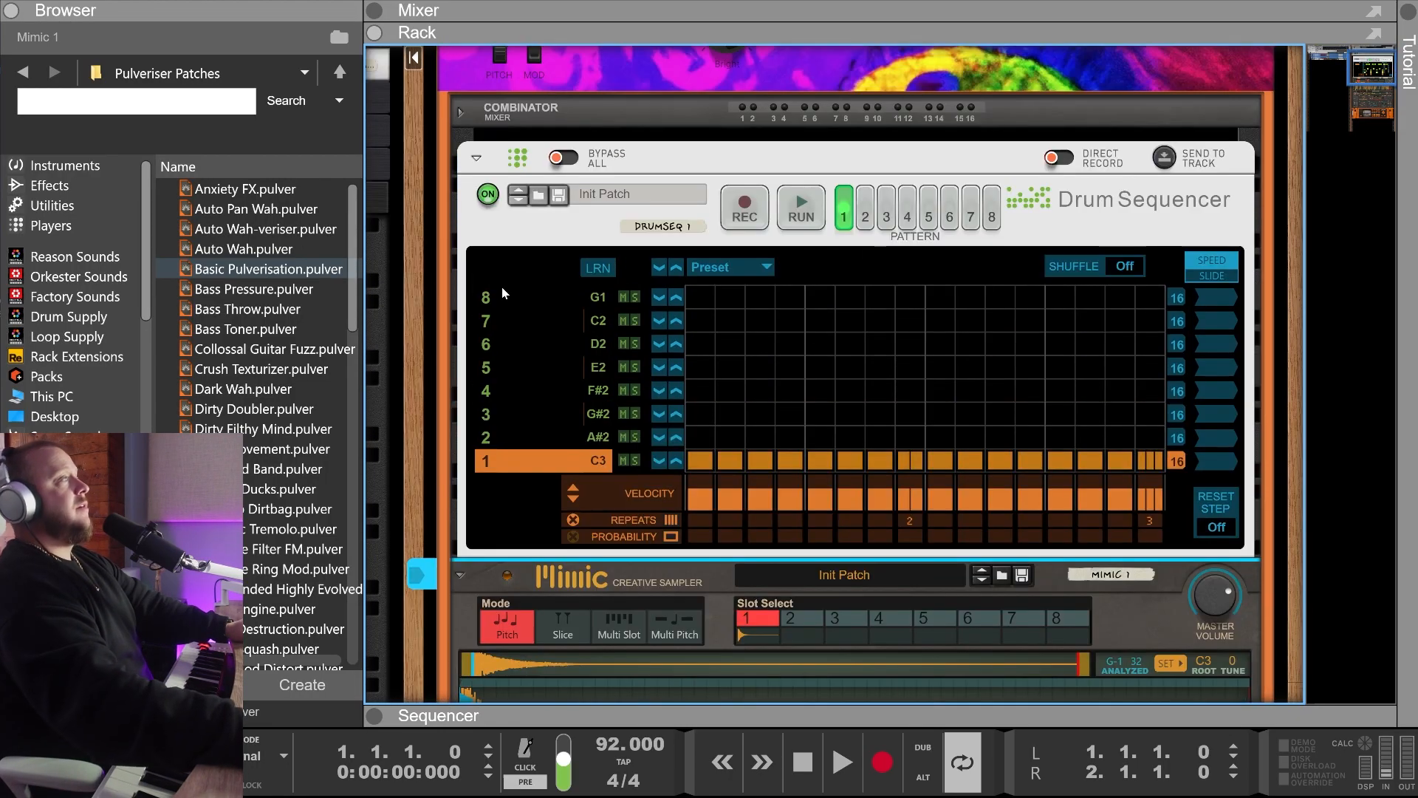
# Create a new song
pyautogui.click(11, 2)
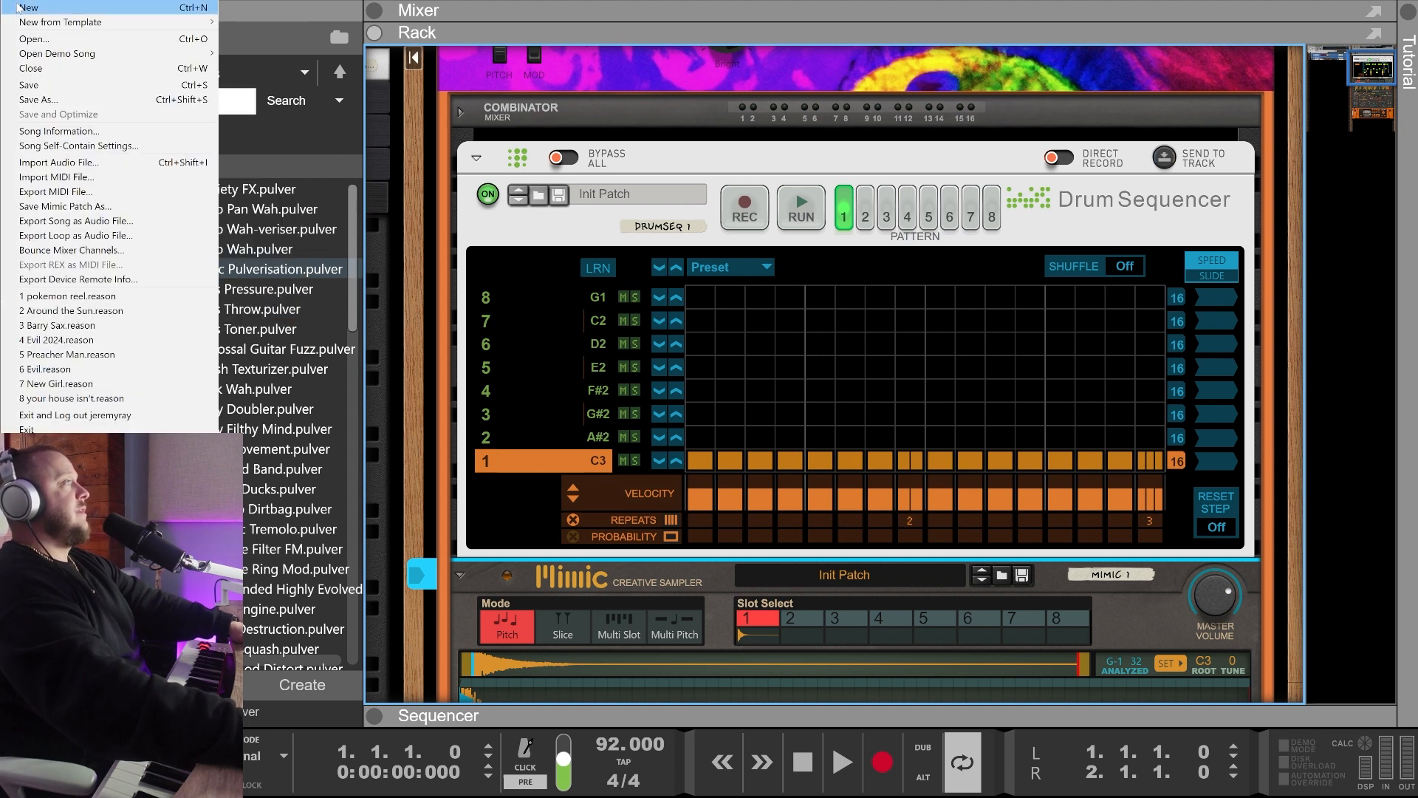
pyautogui.click(18, 10)
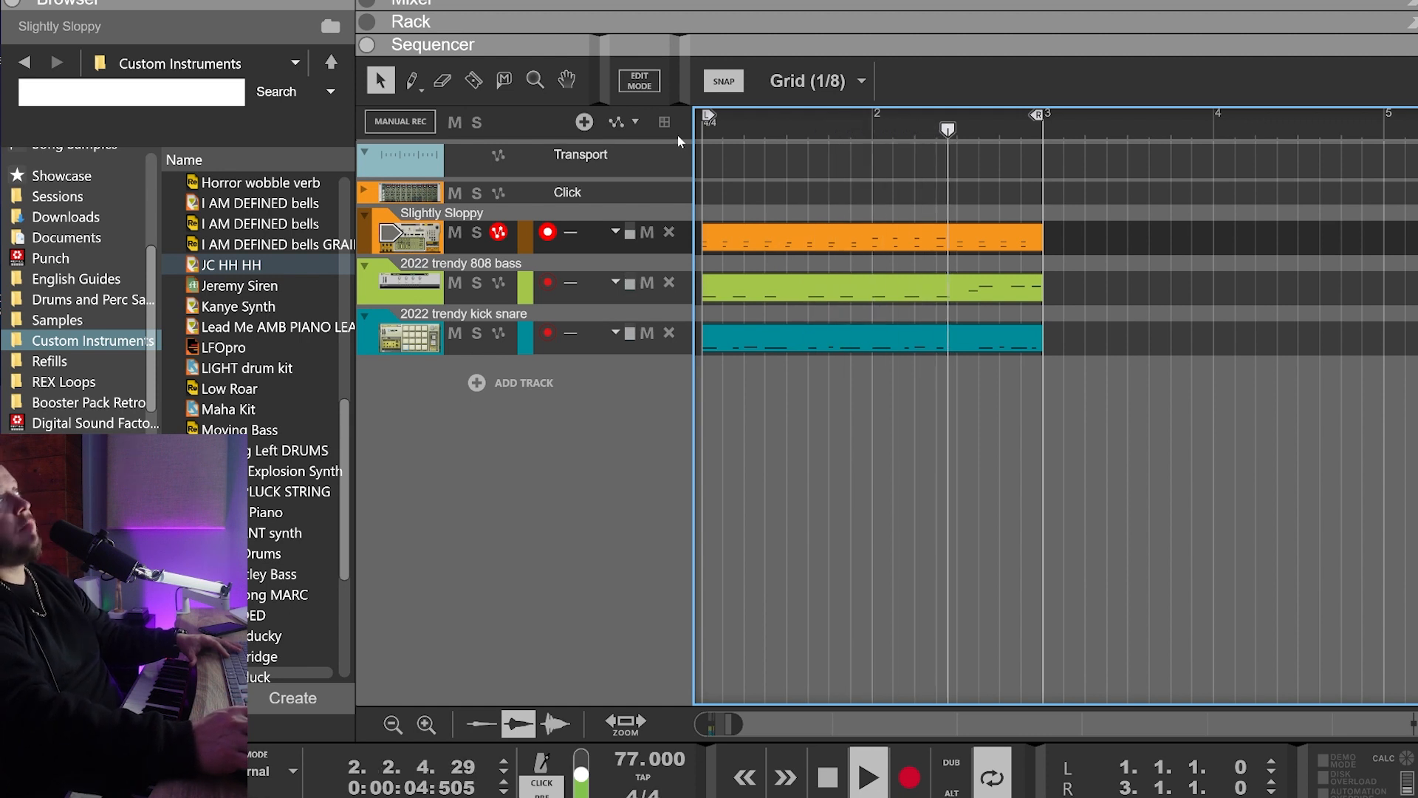
# Stop playback and load the JC HH HH patch from Custom Instruments onto a new track
pyautogui.press('space')
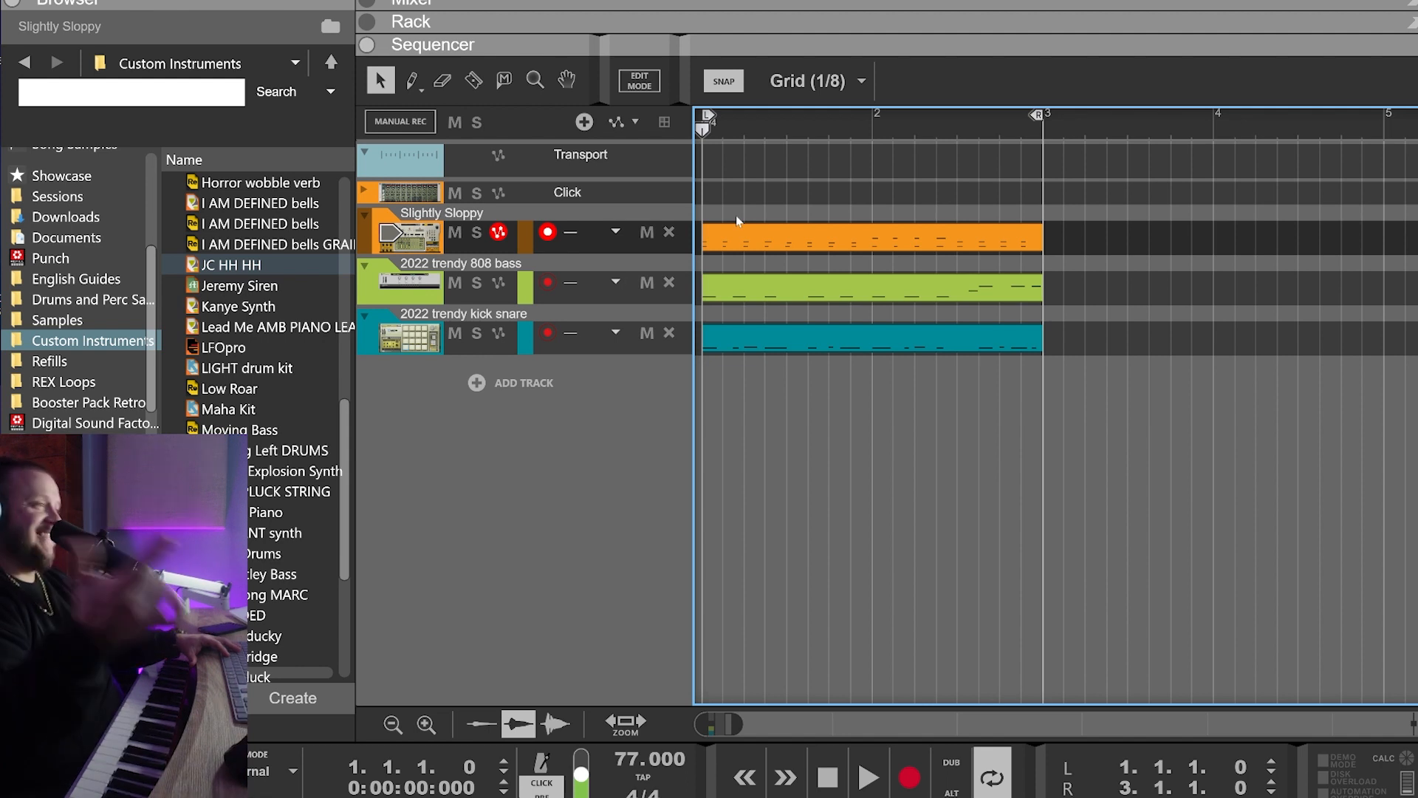
pyautogui.click(236, 269)
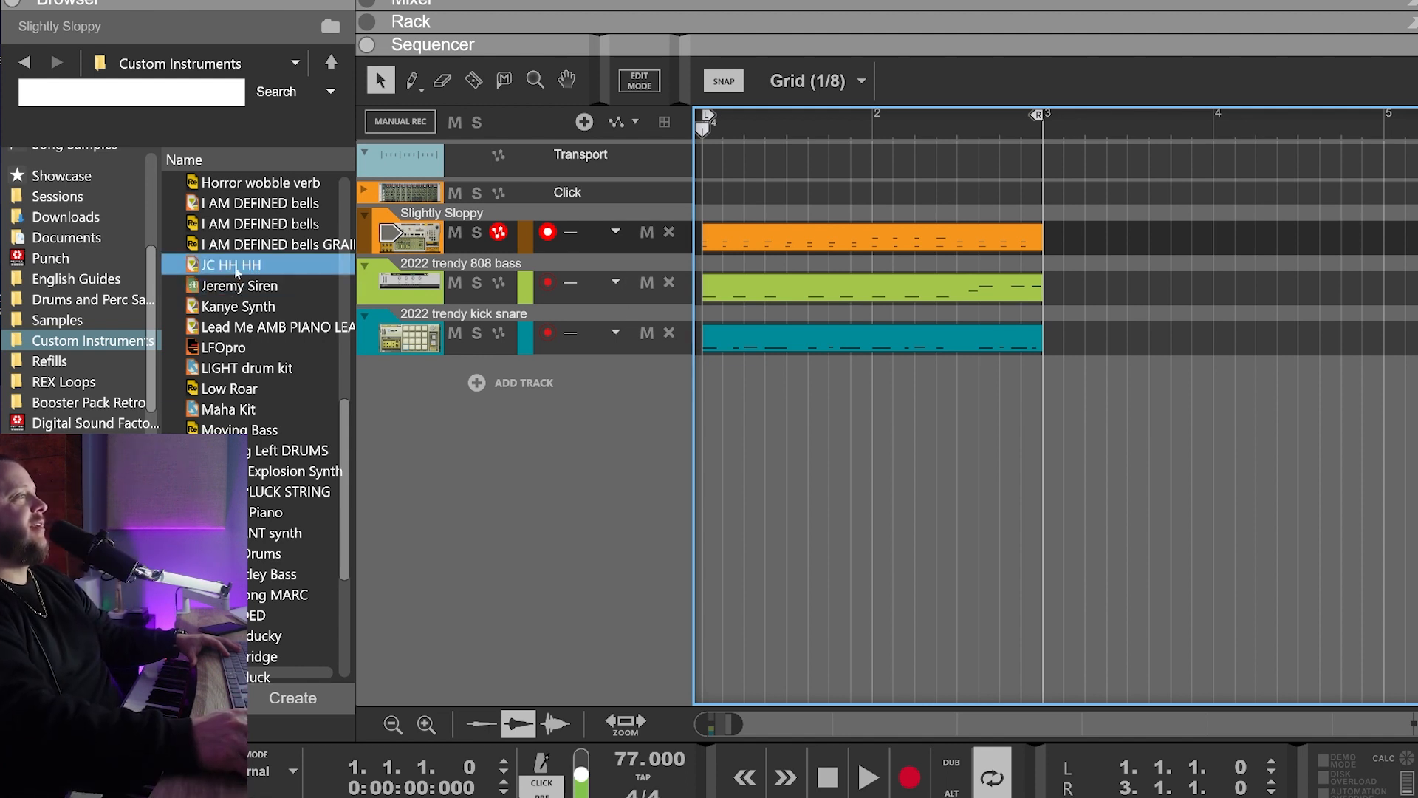
pyautogui.click(235, 267)
pyautogui.doubleClick(235, 266)
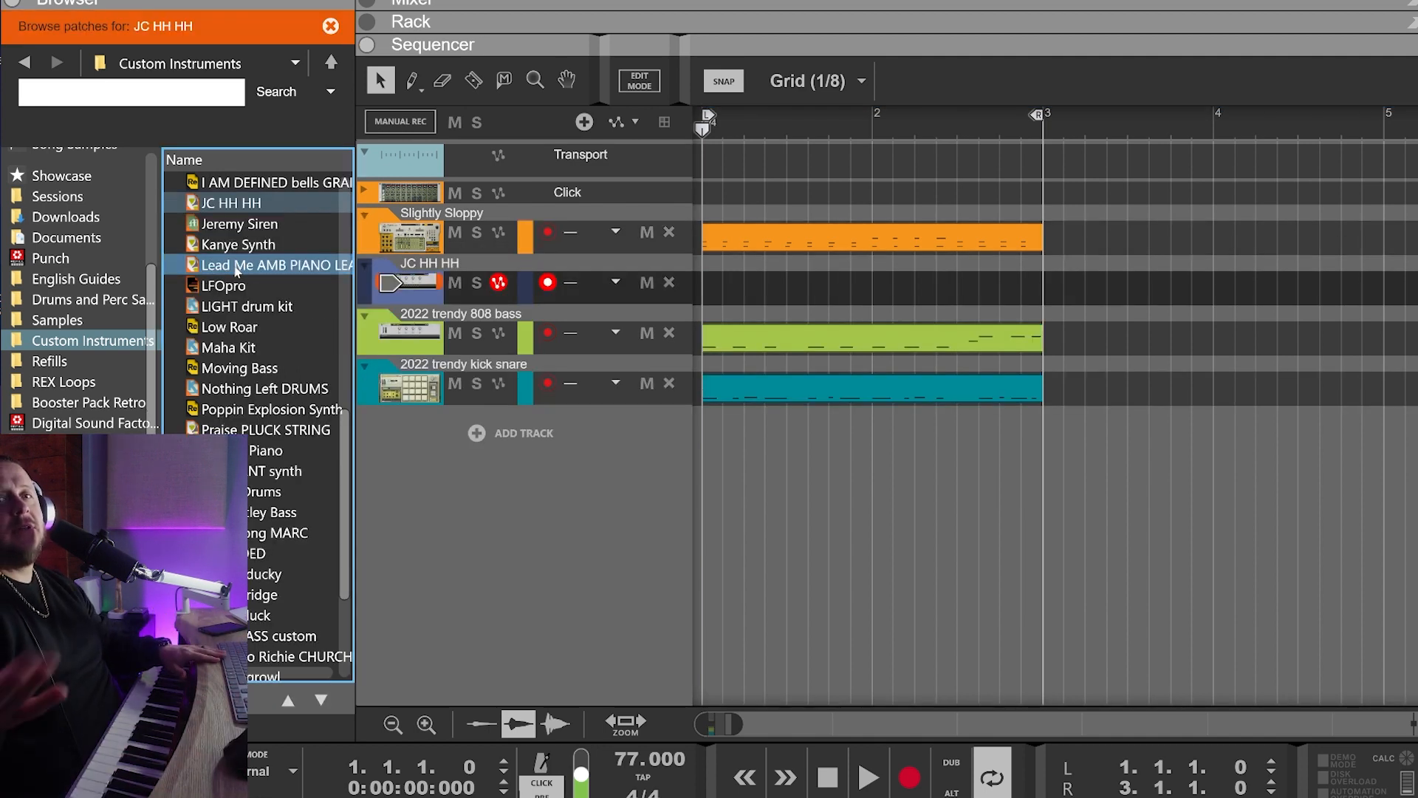
# Play the beat with the hi-hat Combinator, turn its Bright knob down to 0 and adjust its channel level
pyautogui.press('space')
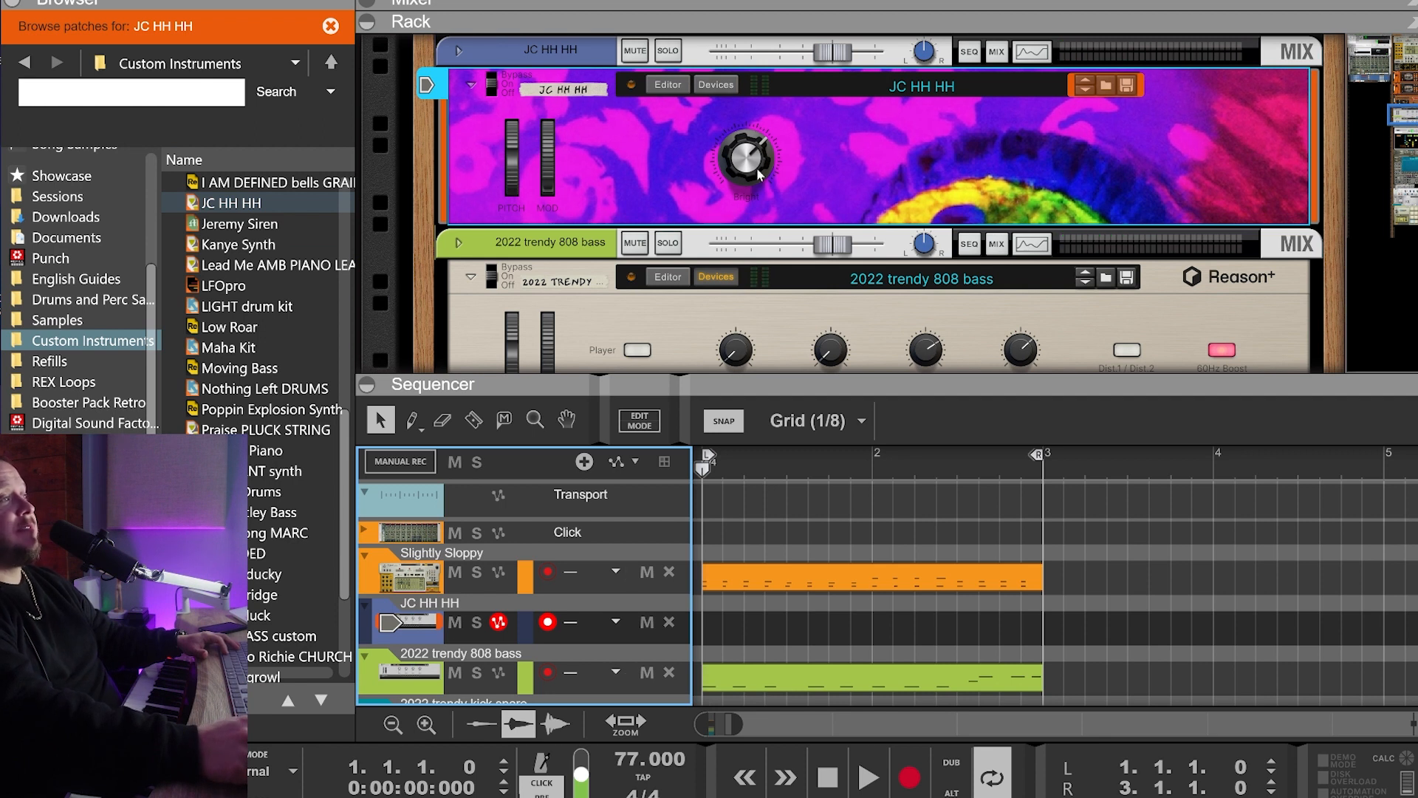
pyautogui.press('space')
pyautogui.moveTo(758, 169); pyautogui.dragTo(774, 280)
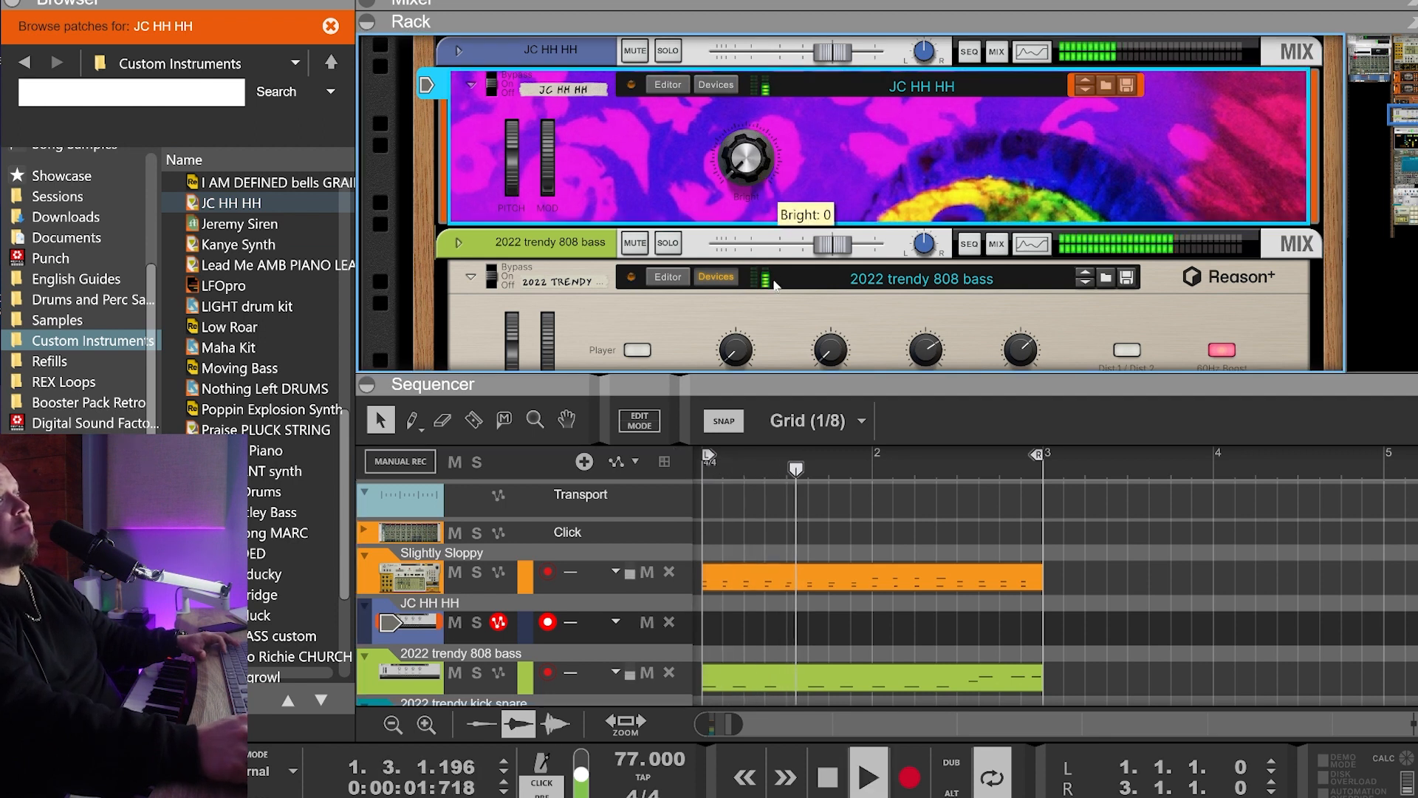
pyautogui.moveTo(833, 52)
pyautogui.mouseDown()
pyautogui.moveTo(854, 61)
pyautogui.moveTo(835, 59)
pyautogui.mouseUp()
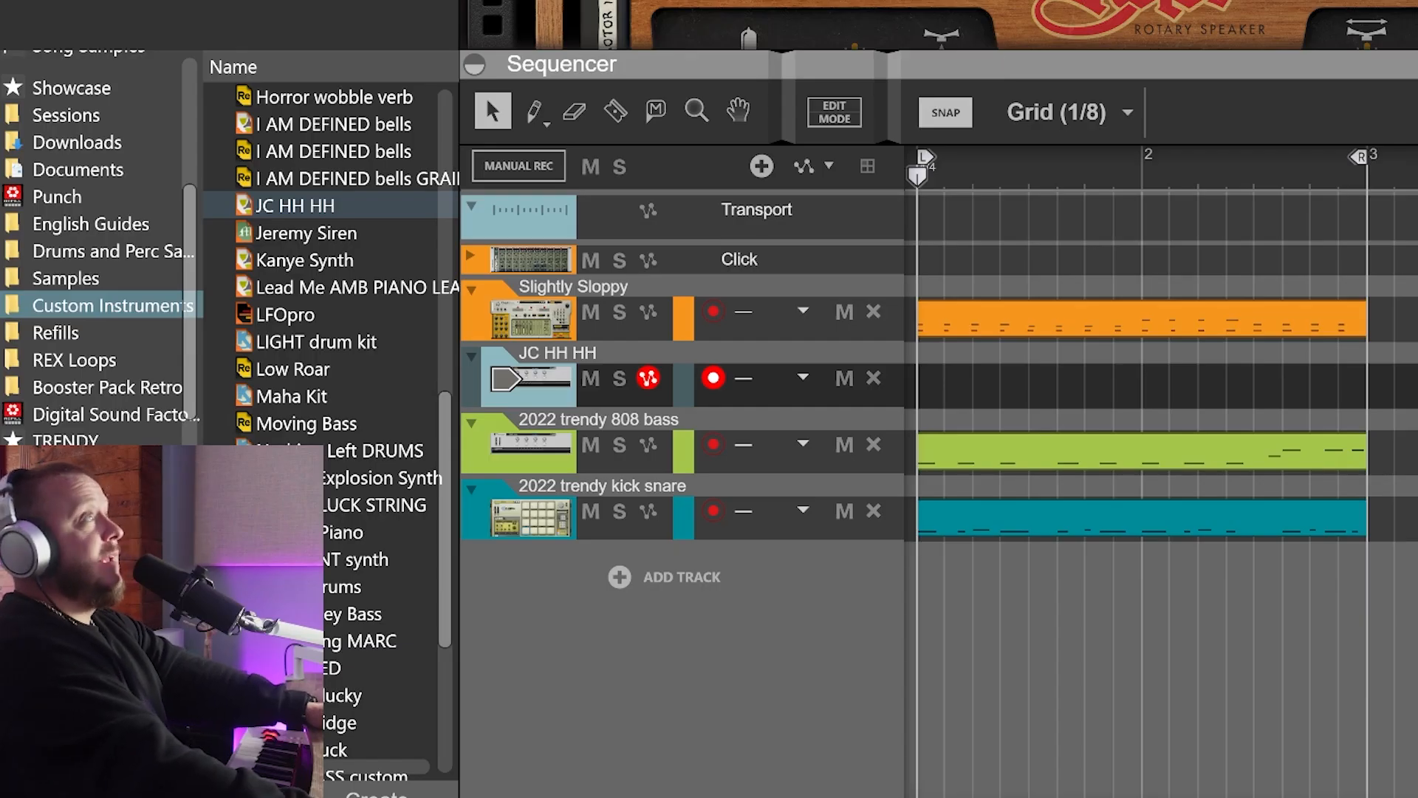